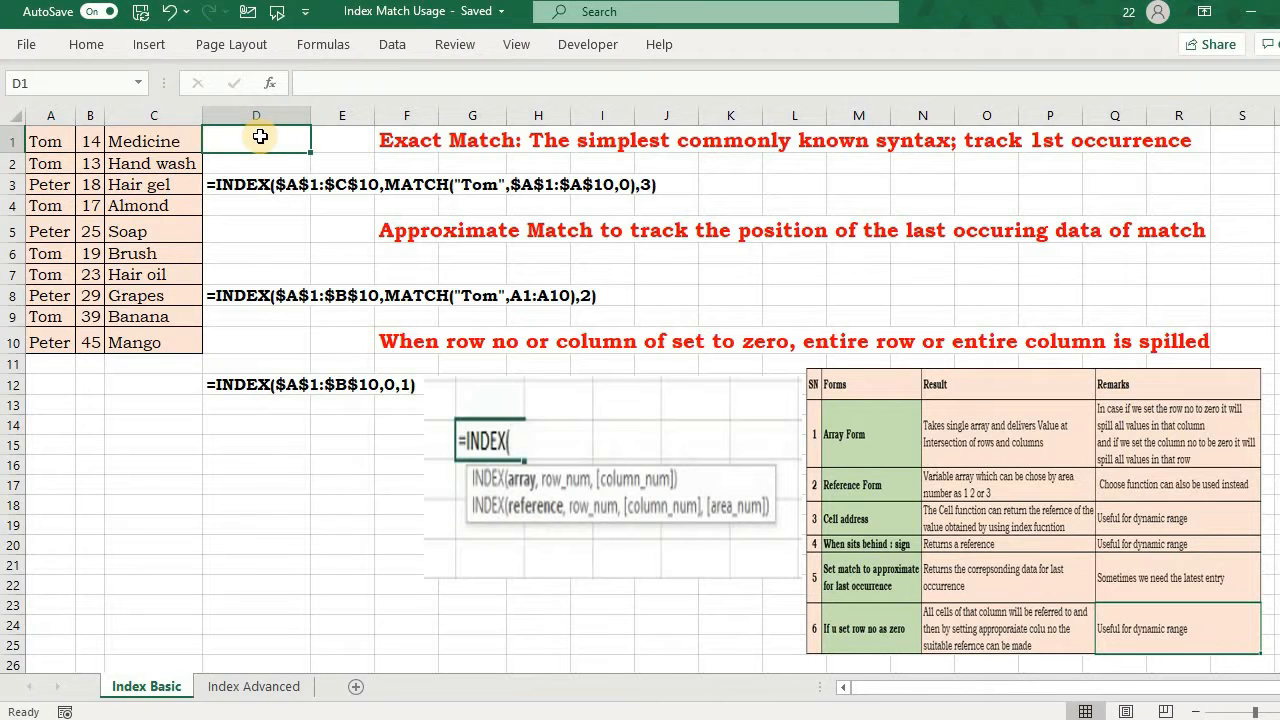
Step: Start an INDEX formula in D1 with the absolute range $A$1:$C$10 as its array
{"action": "type", "text": "=inde"}
{"action": "key", "text": "Tab"}
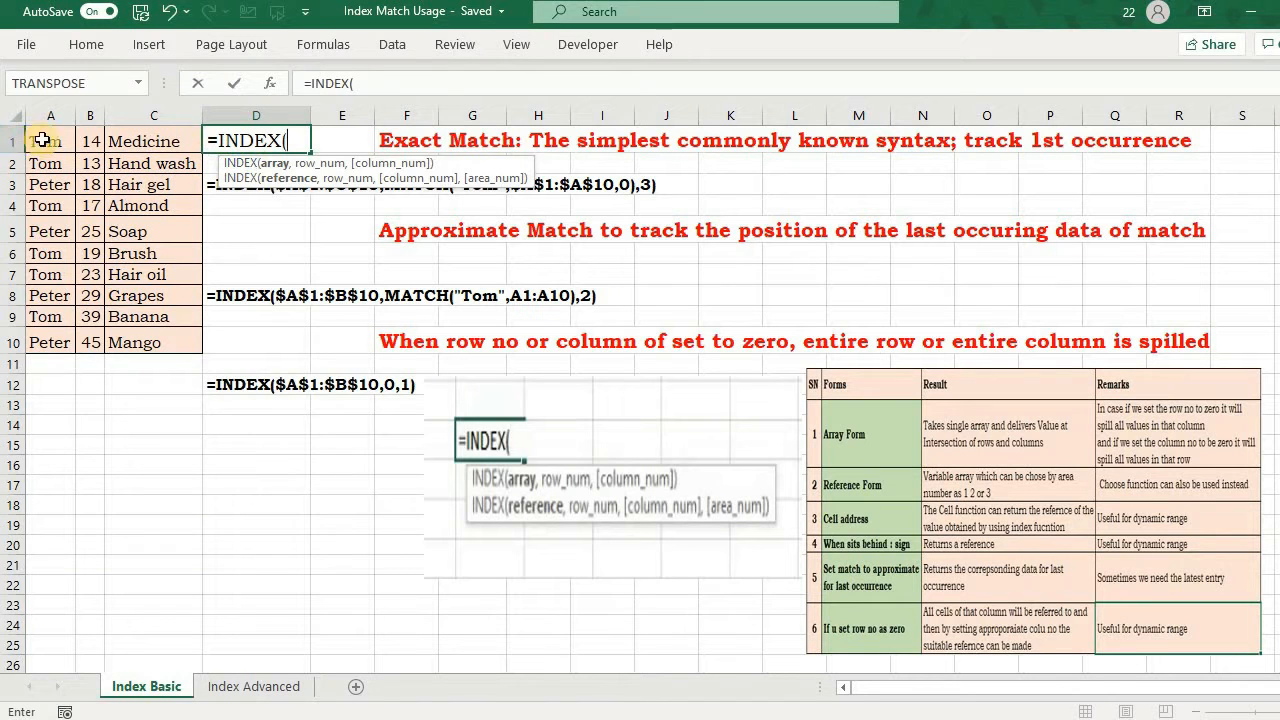
{"action": "left_click", "coordinate": [47, 139]}
{"action": "key", "text": "ctrl+shift+Down"}
{"action": "key", "text": "shift+Right"}
{"action": "key", "text": "shift+Right"}
{"action": "key", "text": "shift+Right"}
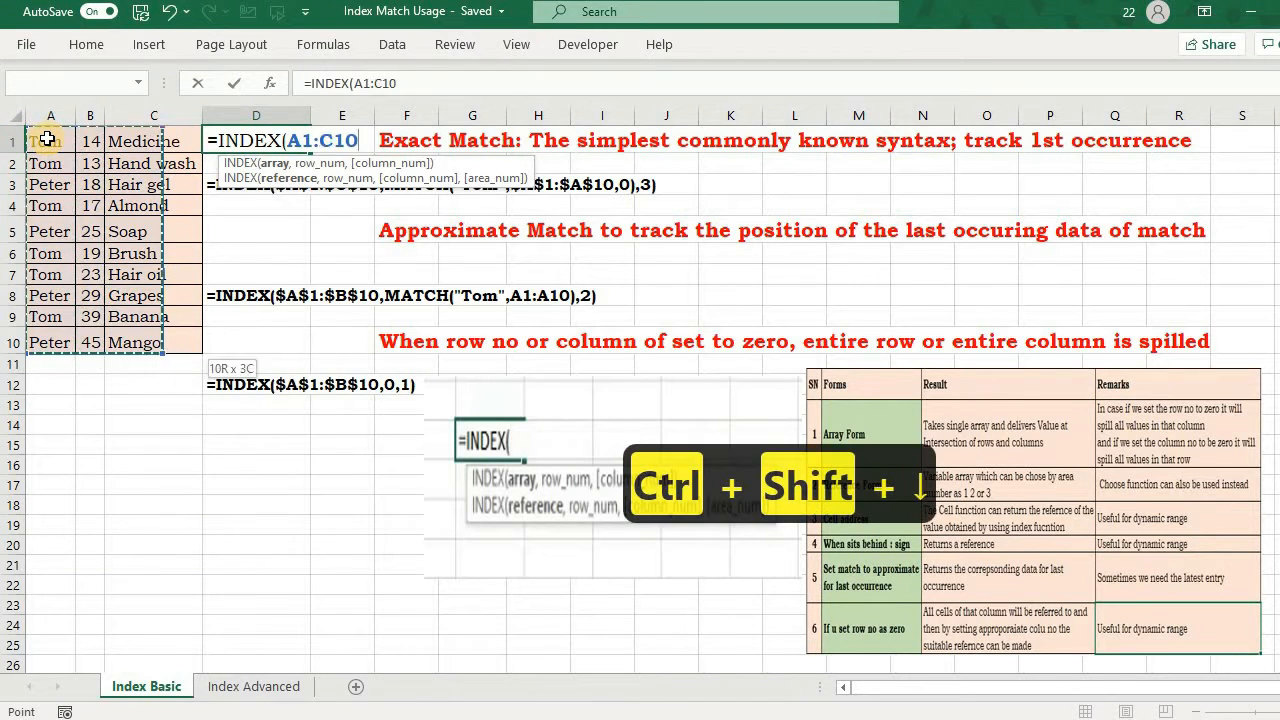
{"action": "key", "text": "shift+Left"}
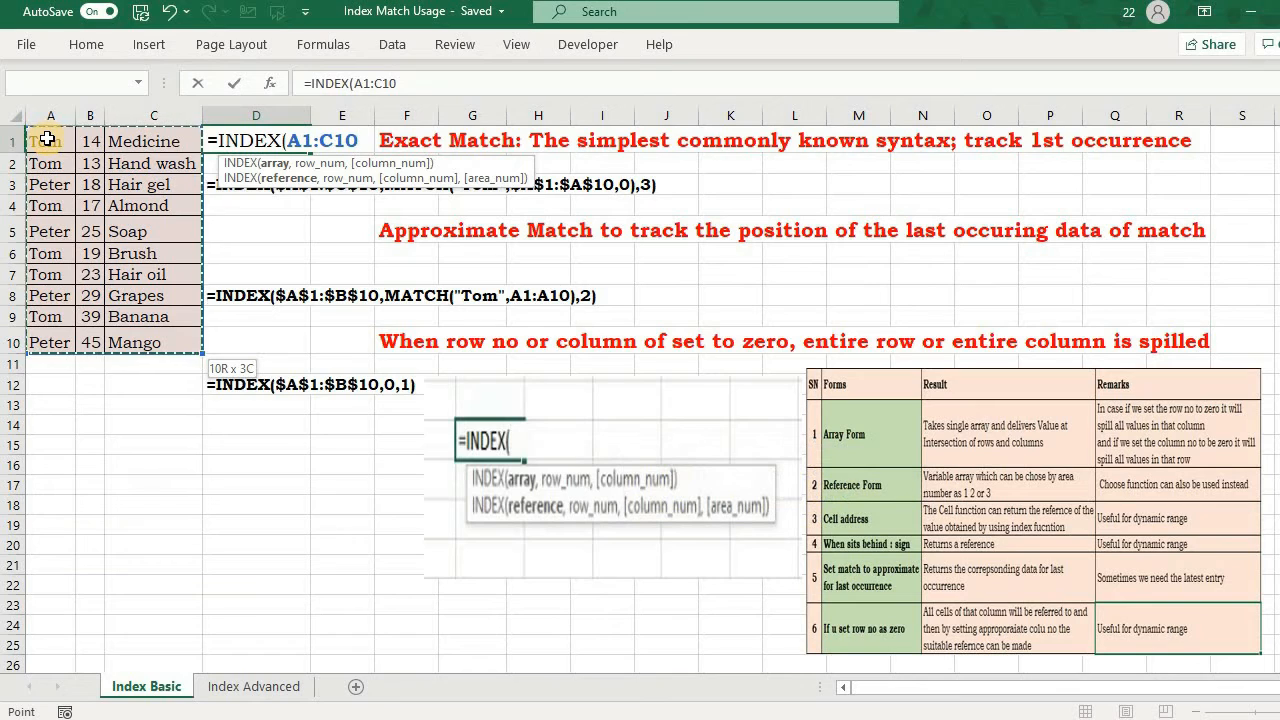
{"action": "key", "text": "F4"}
{"action": "type", "text": ","}
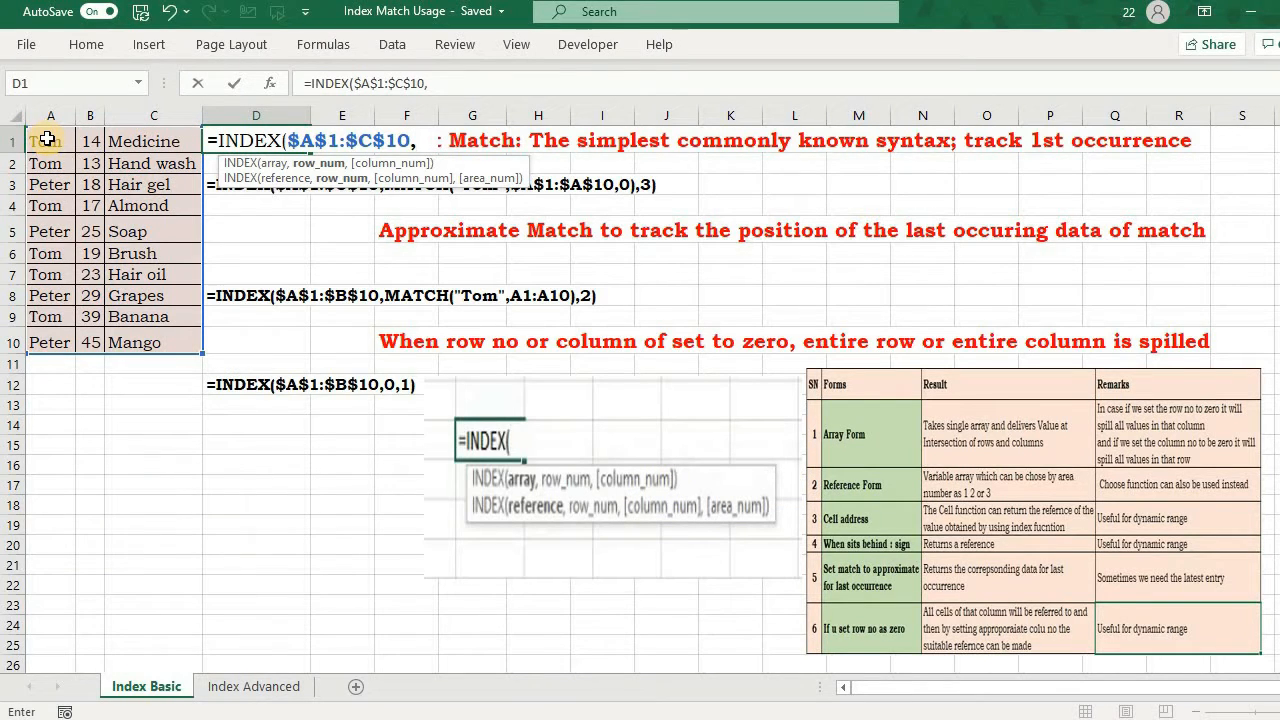
{"action": "type", "text": "2,"}
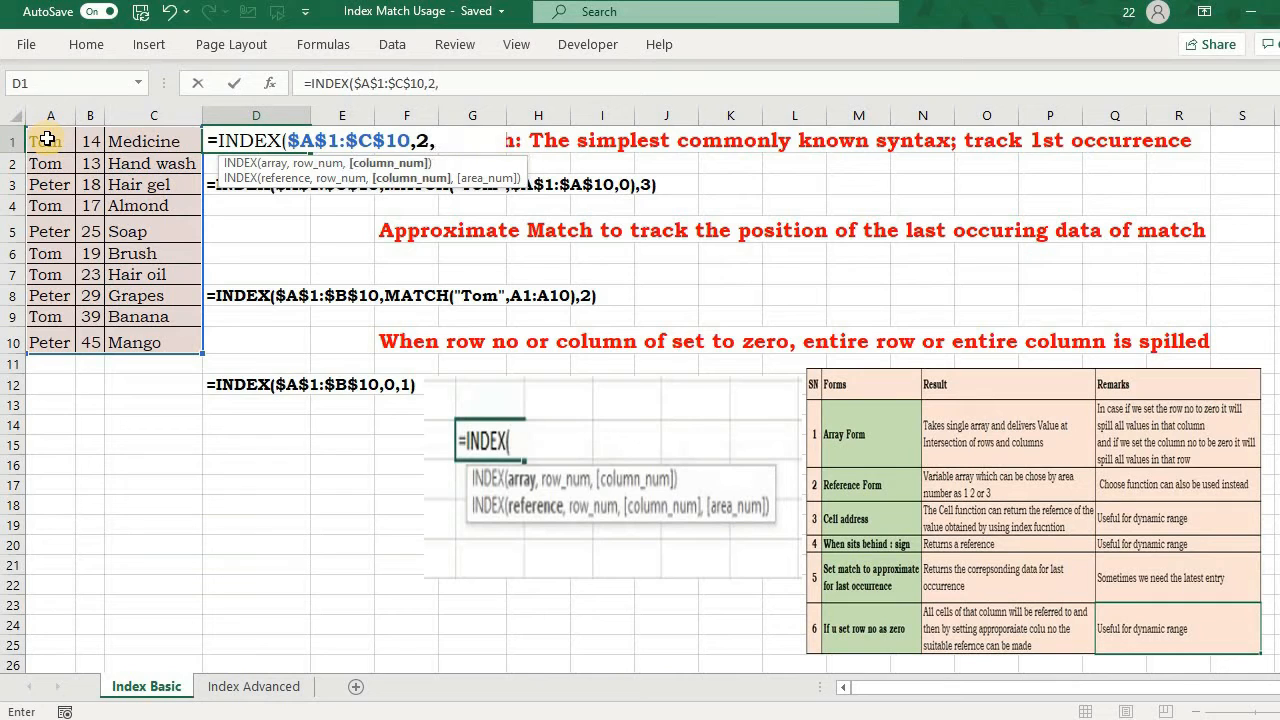
{"action": "type", "text": "3)"}
Step: Complete the INDEX formula in D1 with row number 2 and column number 3
{"action": "key", "text": "Return"}
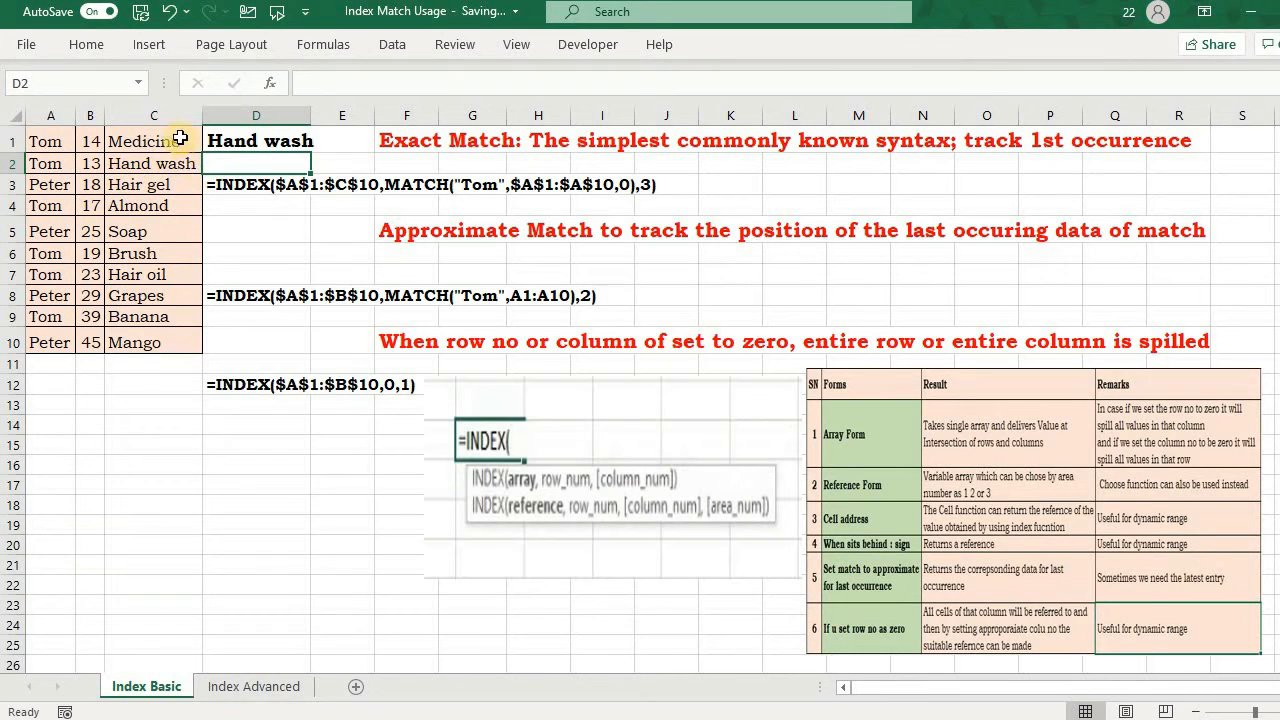
Step: Replace the row and column numbers in D1's INDEX formula with a MATCH function that looks up the name shown in A3 as quoted text
{"action": "double_click", "coordinate": [235, 143]}
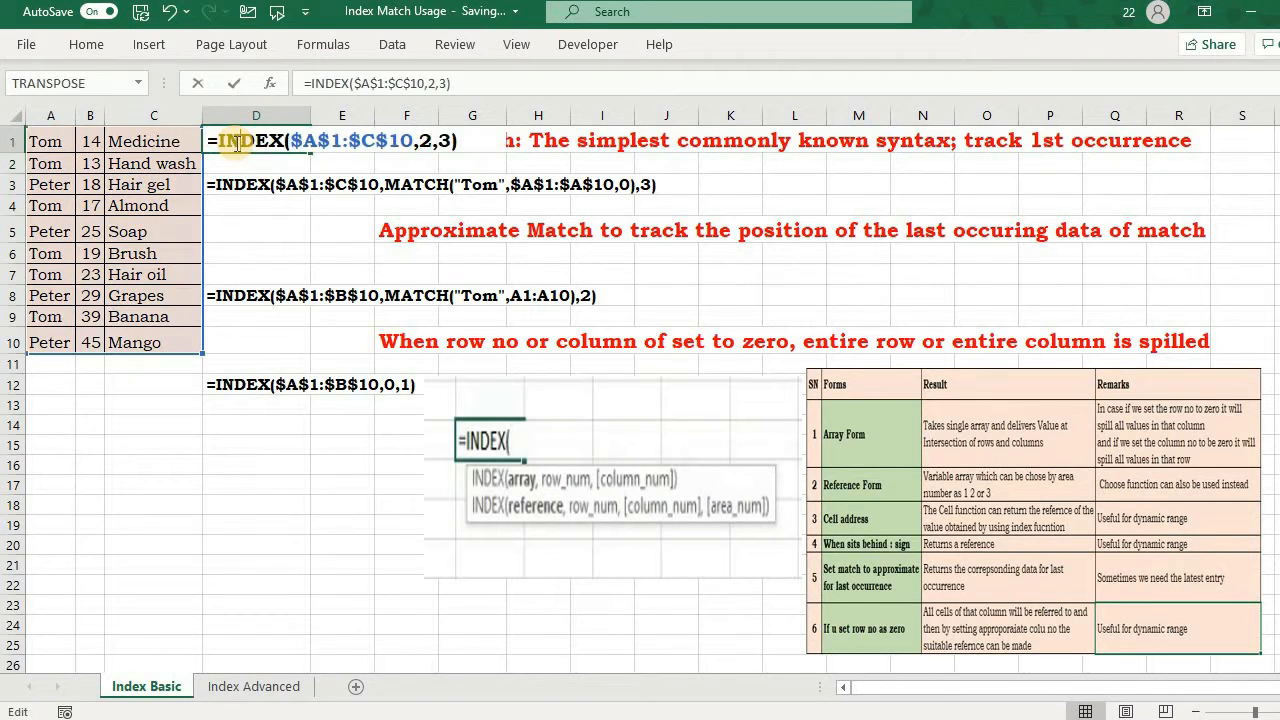
{"action": "key", "text": "Left"}
{"action": "key", "text": "BackSpace"}
{"action": "key", "text": "BackSpace"}
{"action": "key", "text": "BackSpace"}
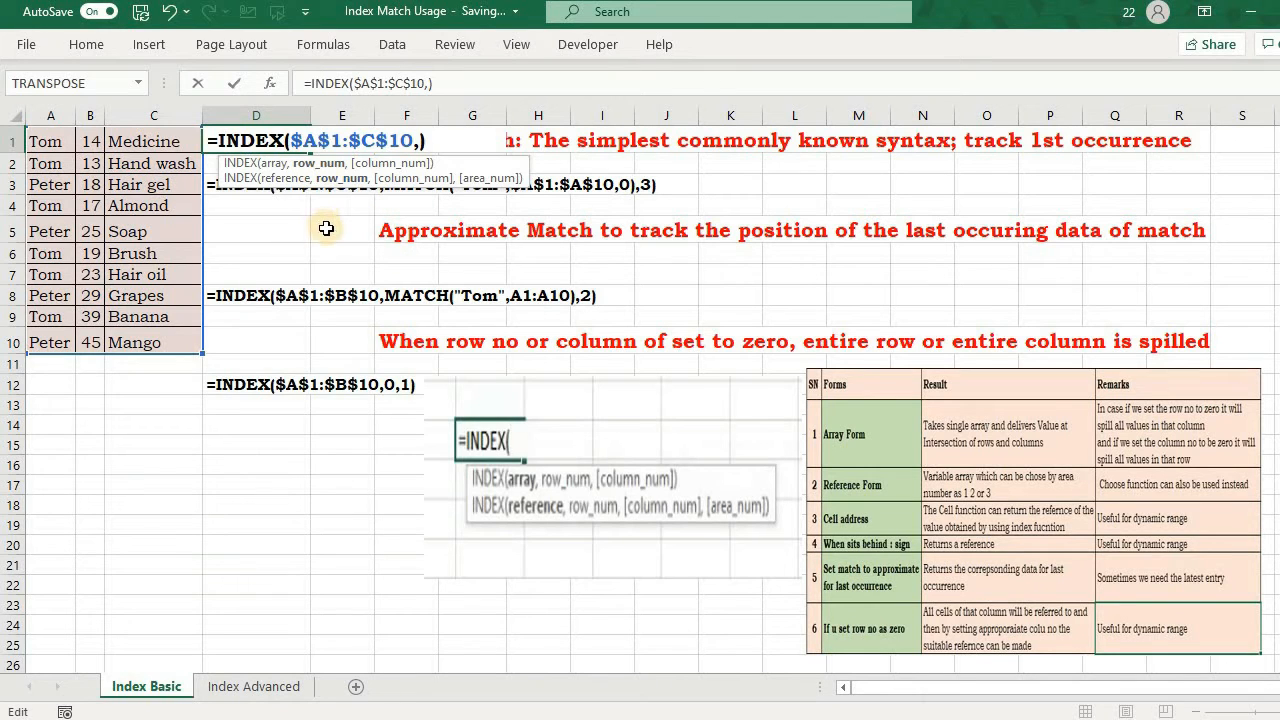
{"action": "type", "text": "match"}
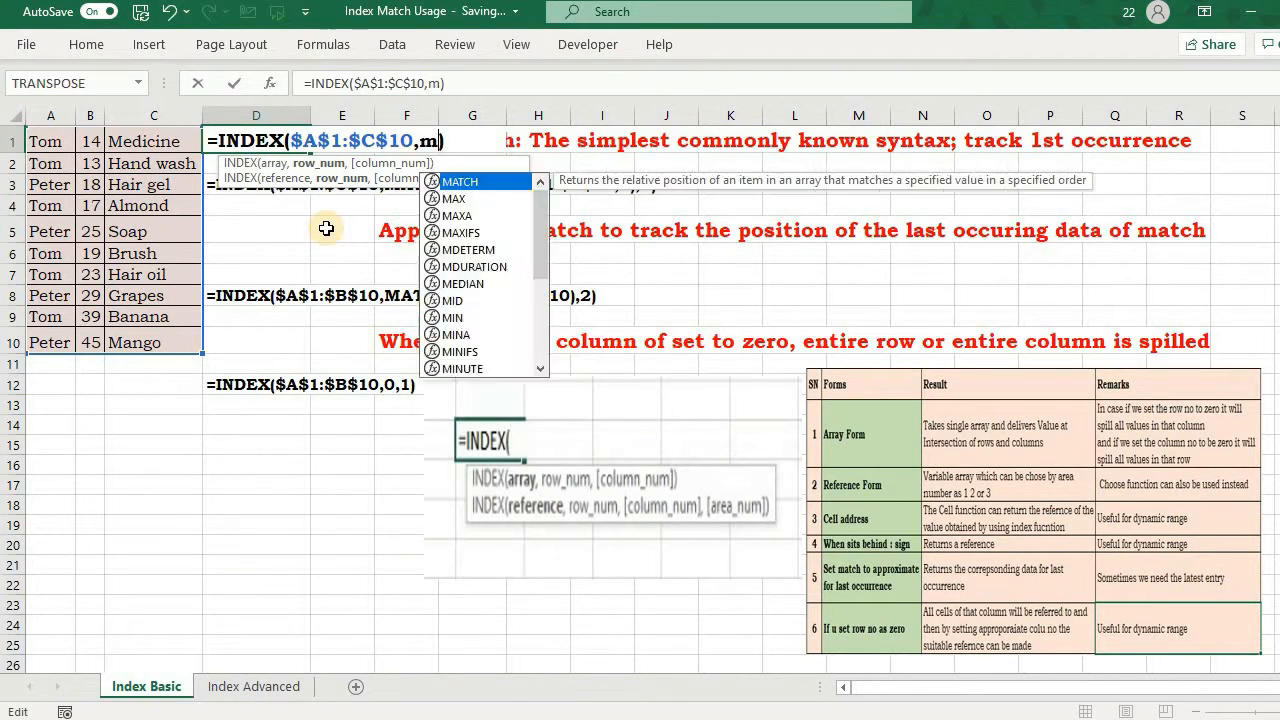
{"action": "key", "text": "Tab"}
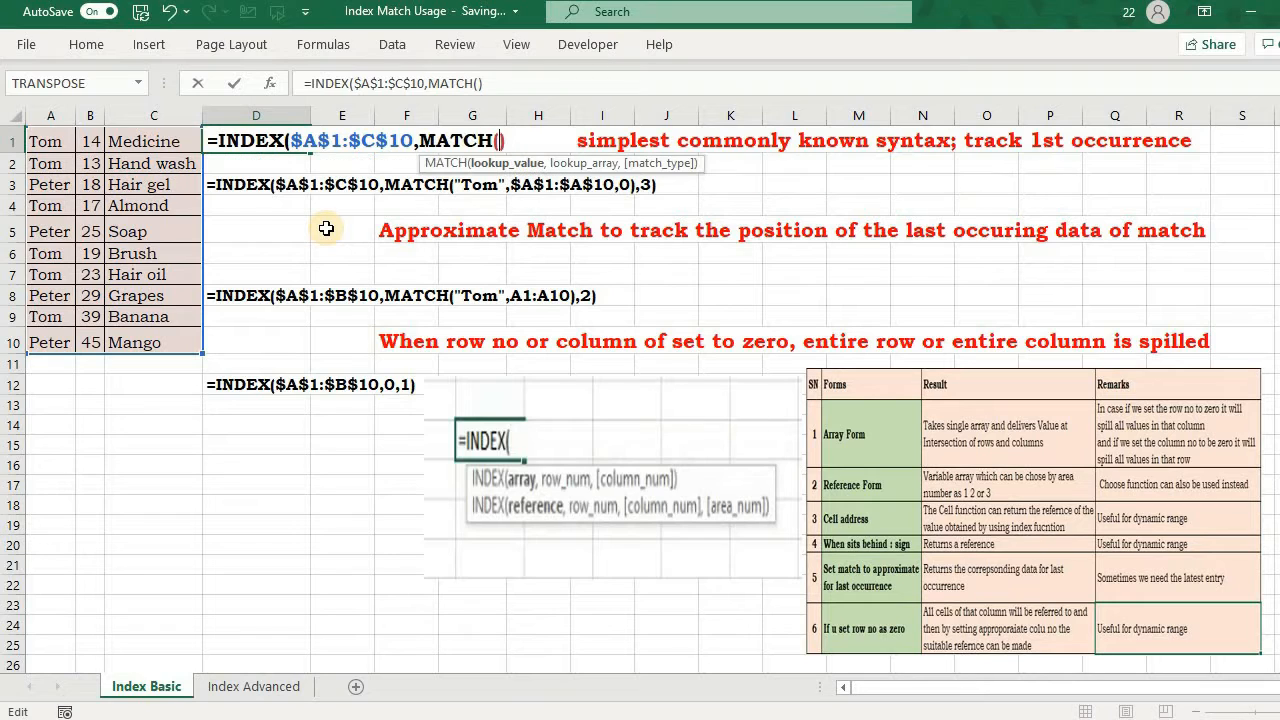
{"action": "type", "text": "\"Peter\","}
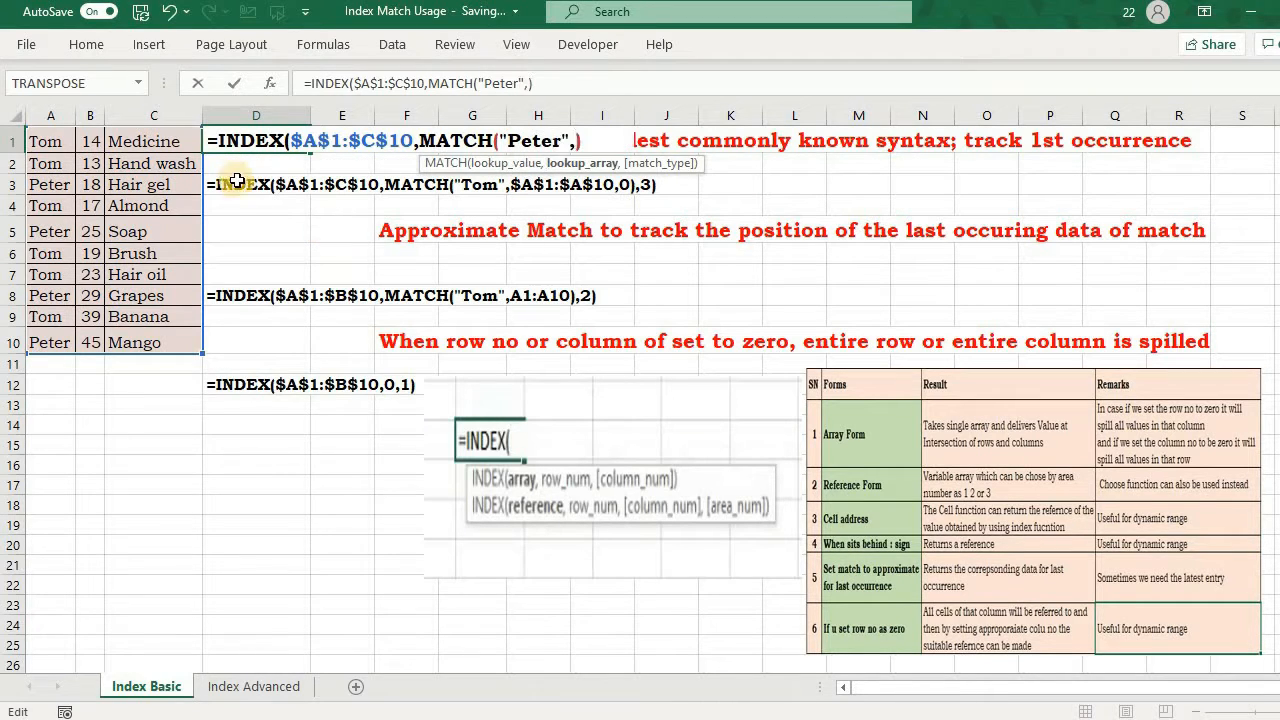
Step: Set the MATCH lookup array in D1 to $A$1:$A$10 and its match type to 0 for an exact match
{"action": "left_click", "coordinate": [55, 140]}
{"action": "key", "text": "ctrl+shift+Down"}
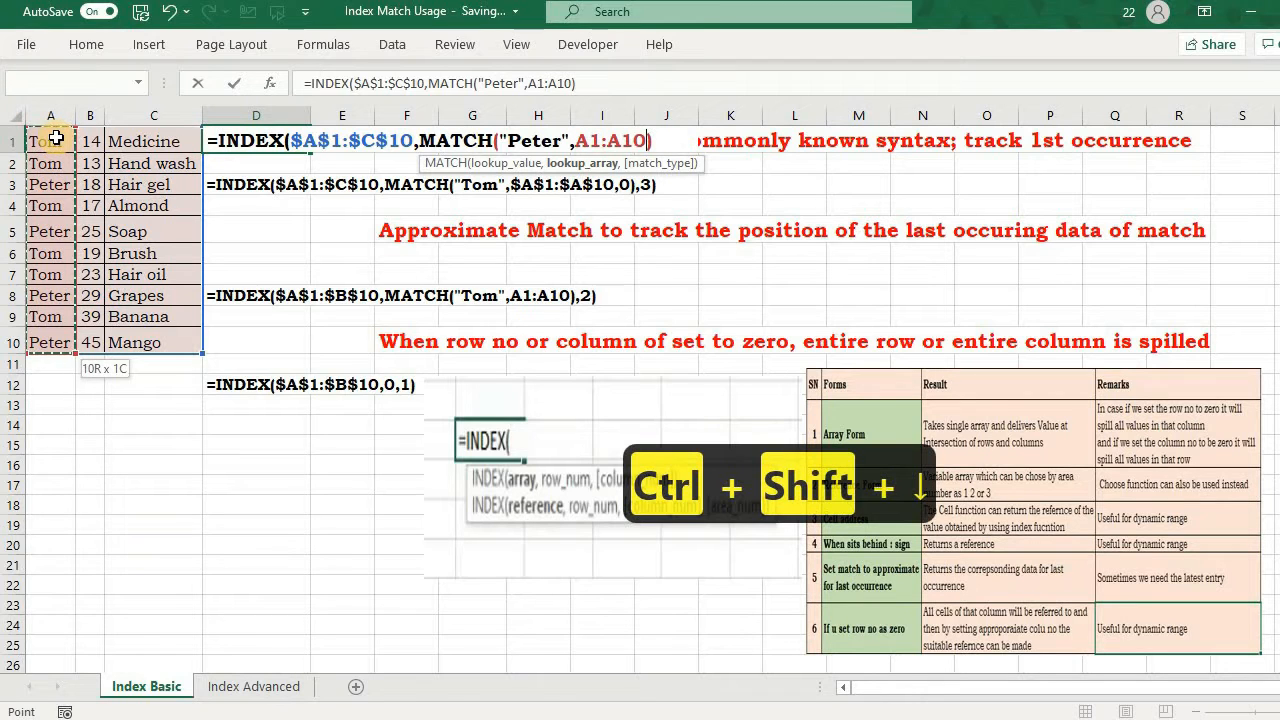
{"action": "key", "text": "F4"}
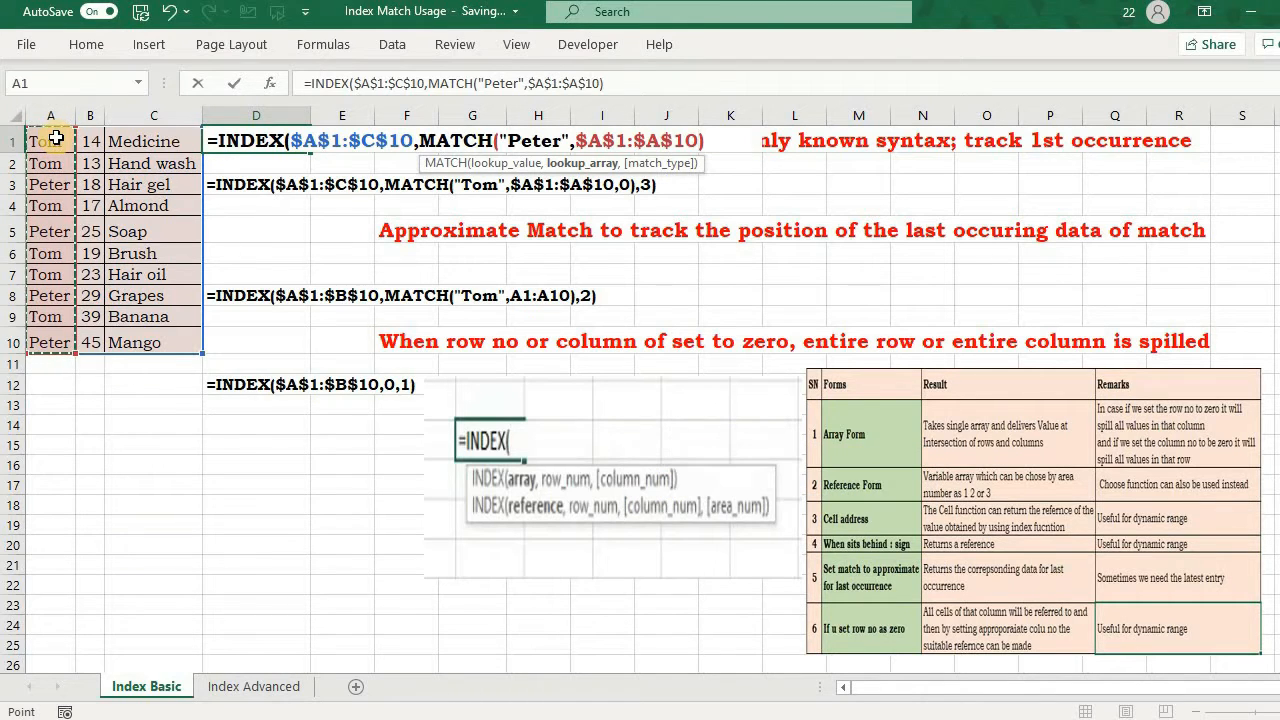
{"action": "type", "text": ","}
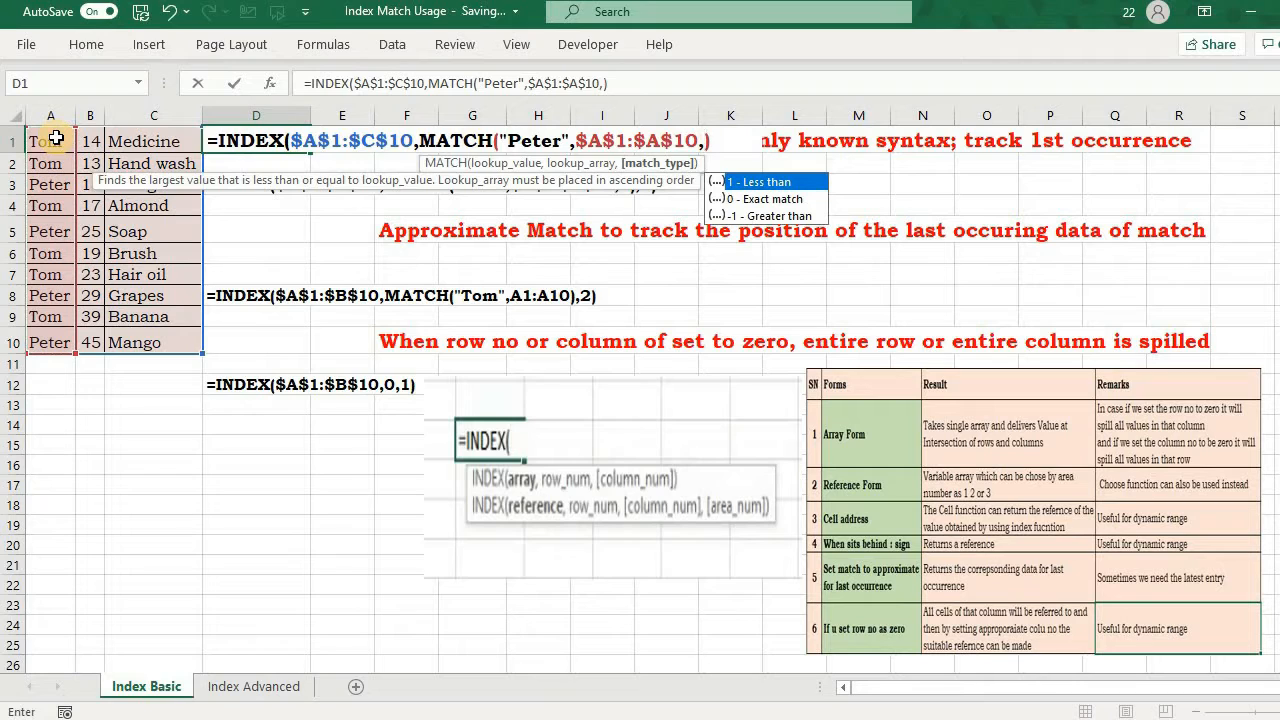
{"action": "key", "text": "Down"}
{"action": "key", "text": "Tab"}
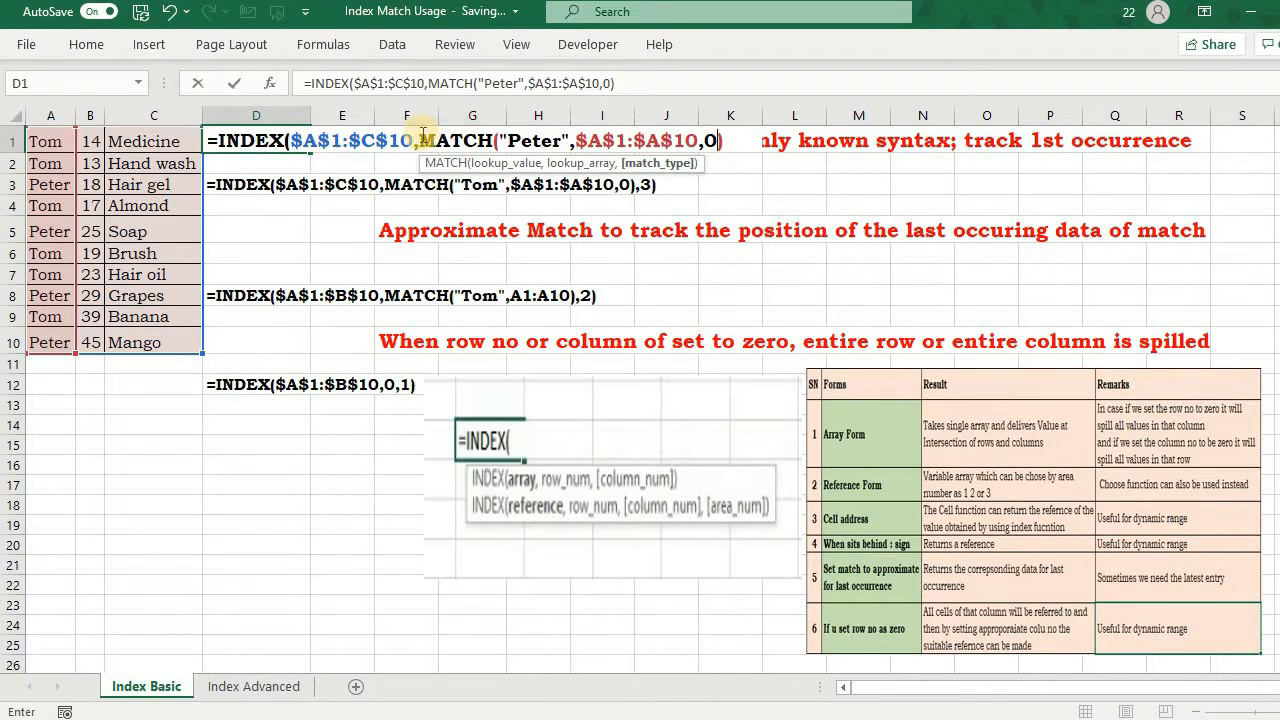
Step: Evaluate the MATCH portion of D1's formula in place and undo that replacement
{"action": "left_click_drag", "start_coordinate": [418, 140], "coordinate": [724, 153]}
{"action": "type", "text": "3"}
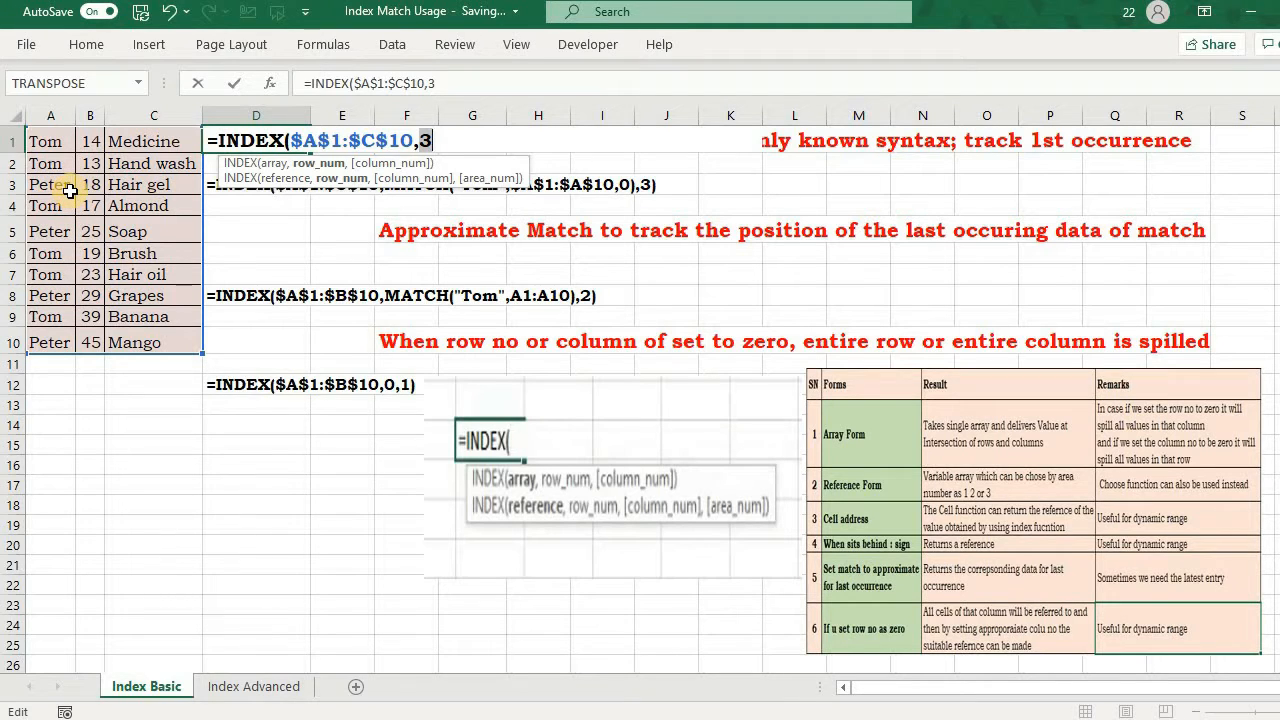
{"action": "key", "text": "ctrl+z"}
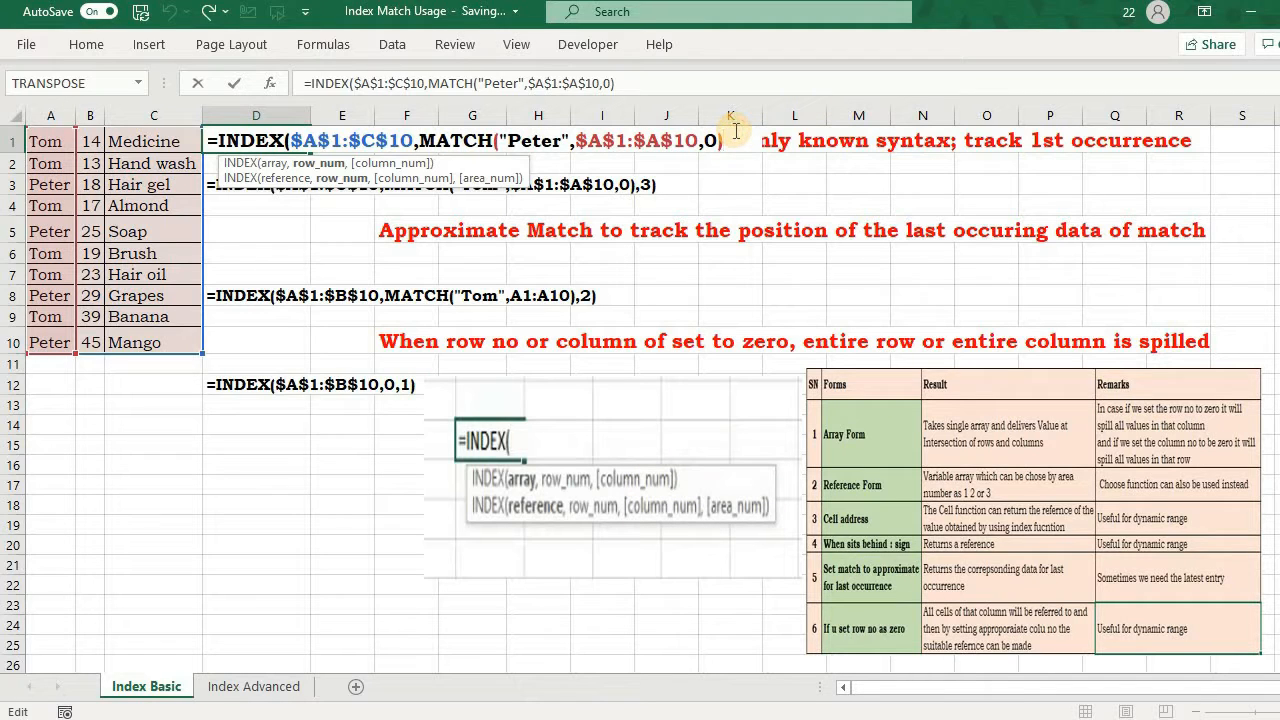
Step: Complete the INDEX and MATCH formula in D1 with column number 3
{"action": "type", "text": ","}
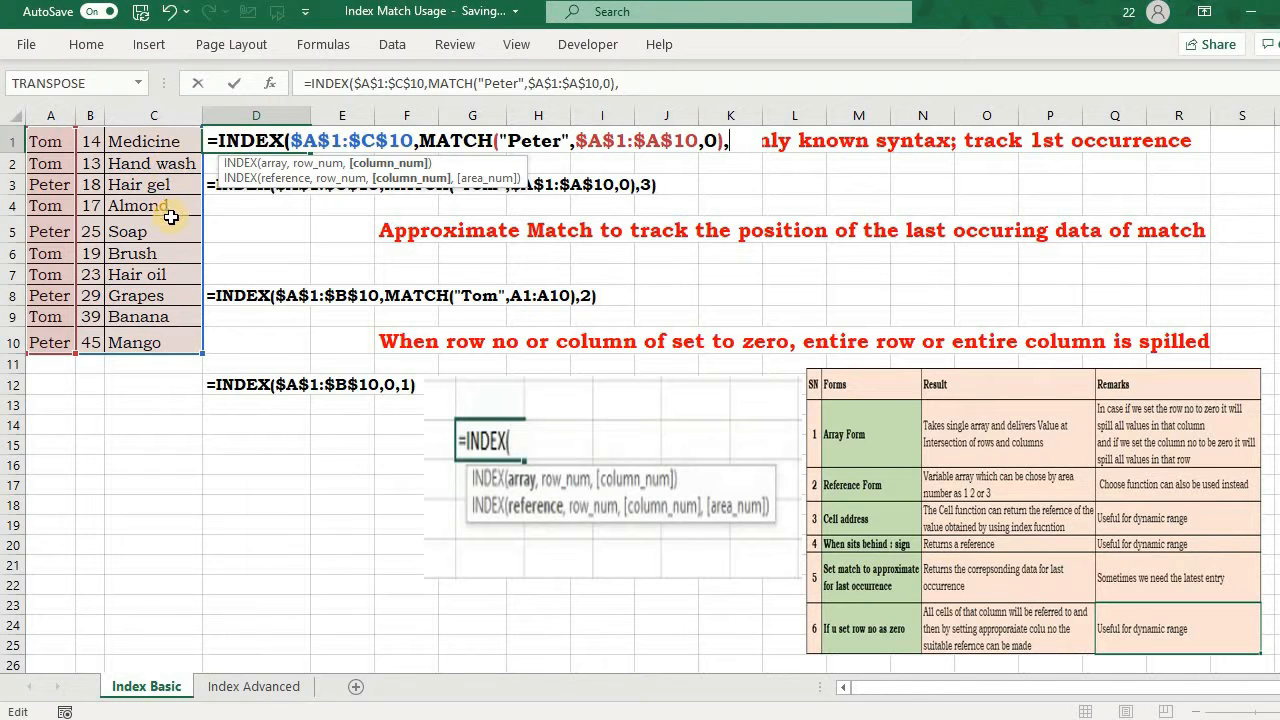
{"action": "type", "text": "3)"}
{"action": "key", "text": "Return"}
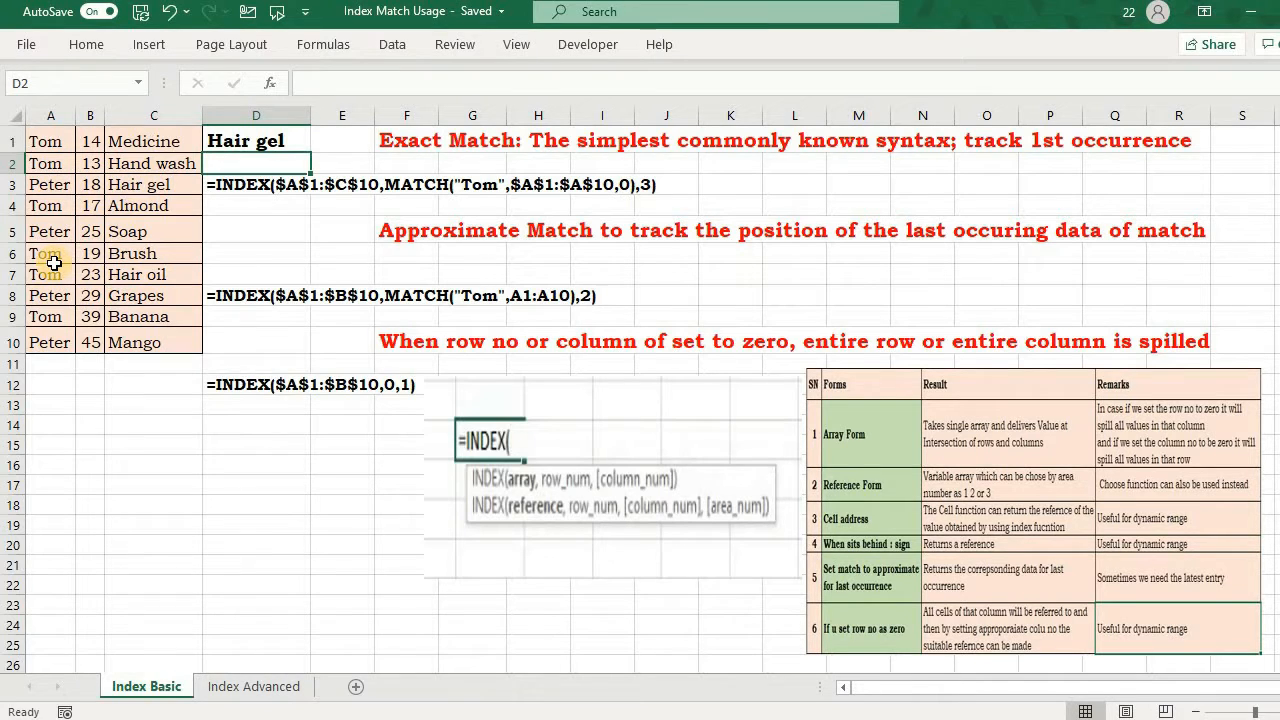
Step: Sort the range A1:C10 by Column A on cell values in A to Z order
{"action": "left_click", "coordinate": [44, 142]}
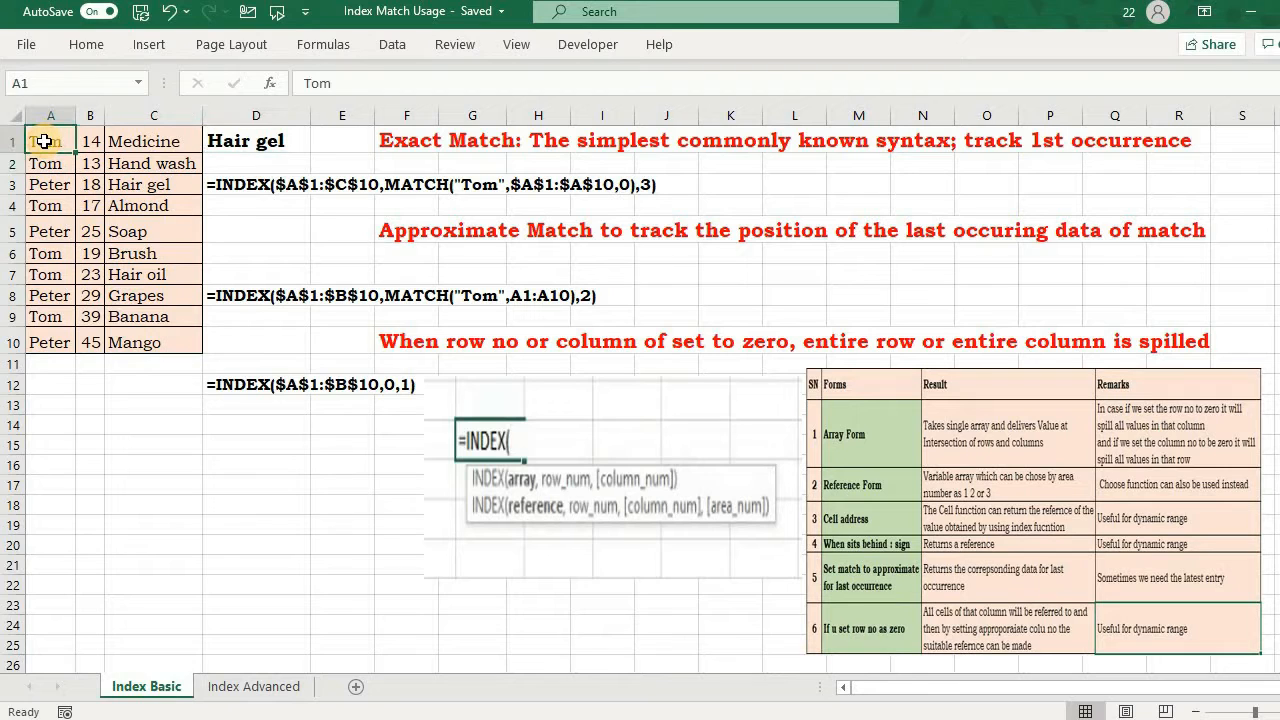
{"action": "key", "text": "shift+Down"}
{"action": "key", "text": "shift+Down"}
{"action": "key", "text": "shift+Down"}
{"action": "key", "text": "shift+Down"}
{"action": "key", "text": "shift+Down"}
{"action": "key", "text": "shift+Down"}
{"action": "key", "text": "shift+Down"}
{"action": "key", "text": "shift+Down"}
{"action": "key", "text": "shift+Down"}
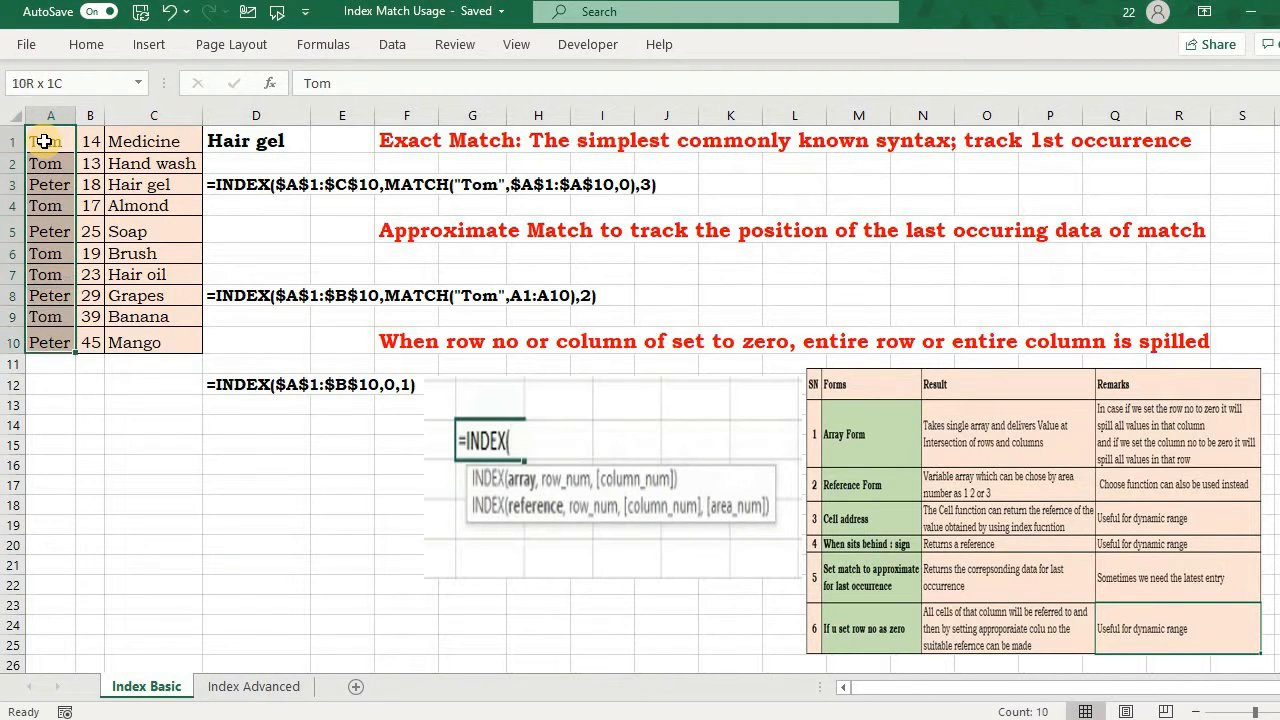
{"action": "key", "text": "shift+Right"}
{"action": "key", "text": "shift+Right"}
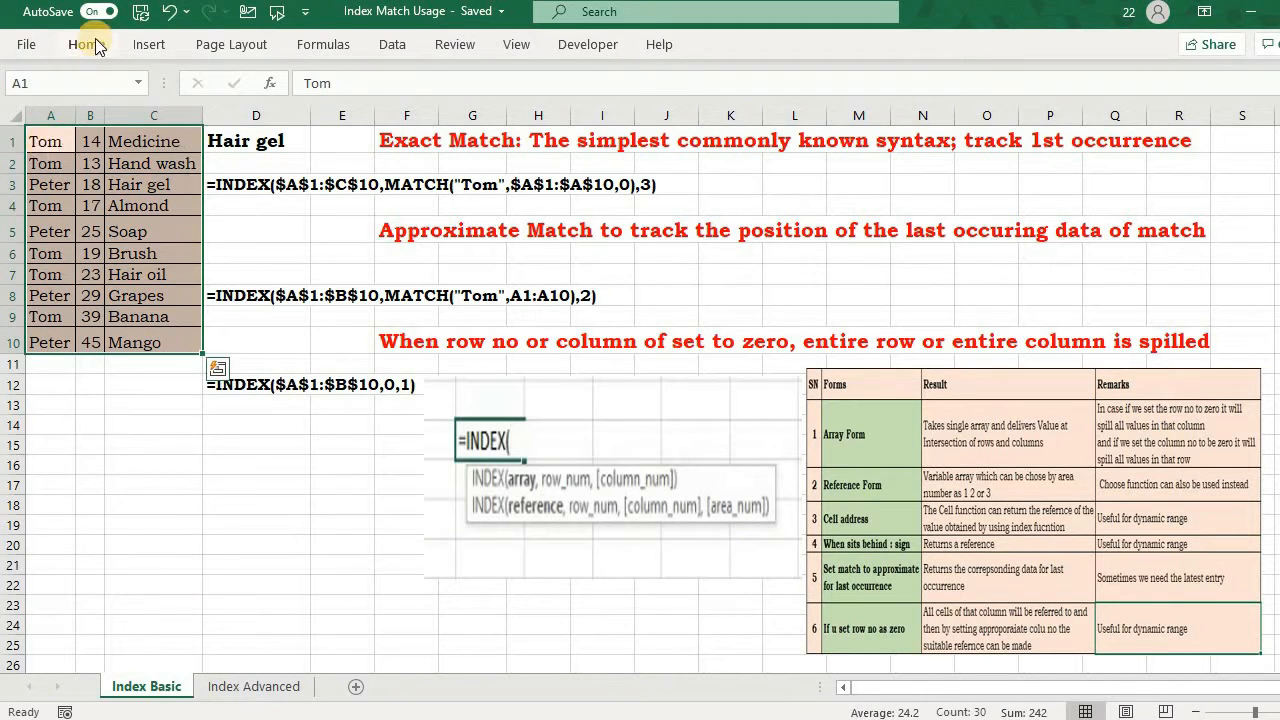
{"action": "left_click", "coordinate": [86, 44]}
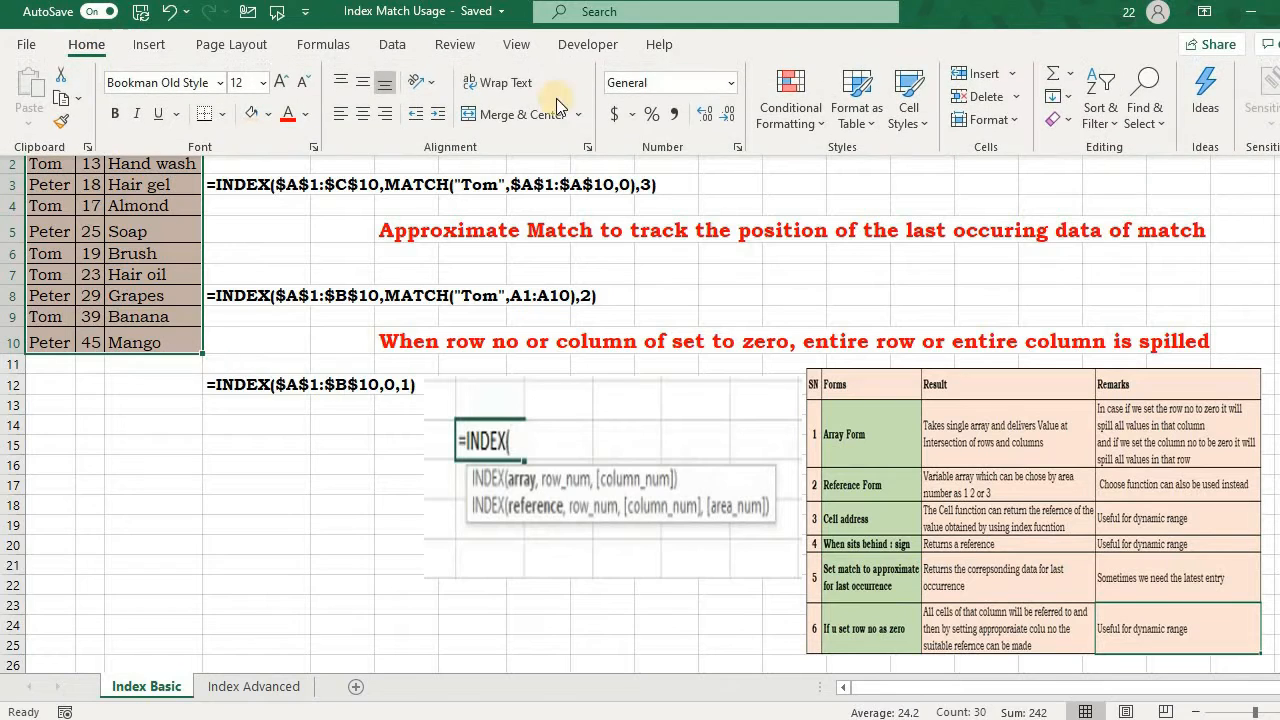
{"action": "left_click", "coordinate": [1103, 130]}
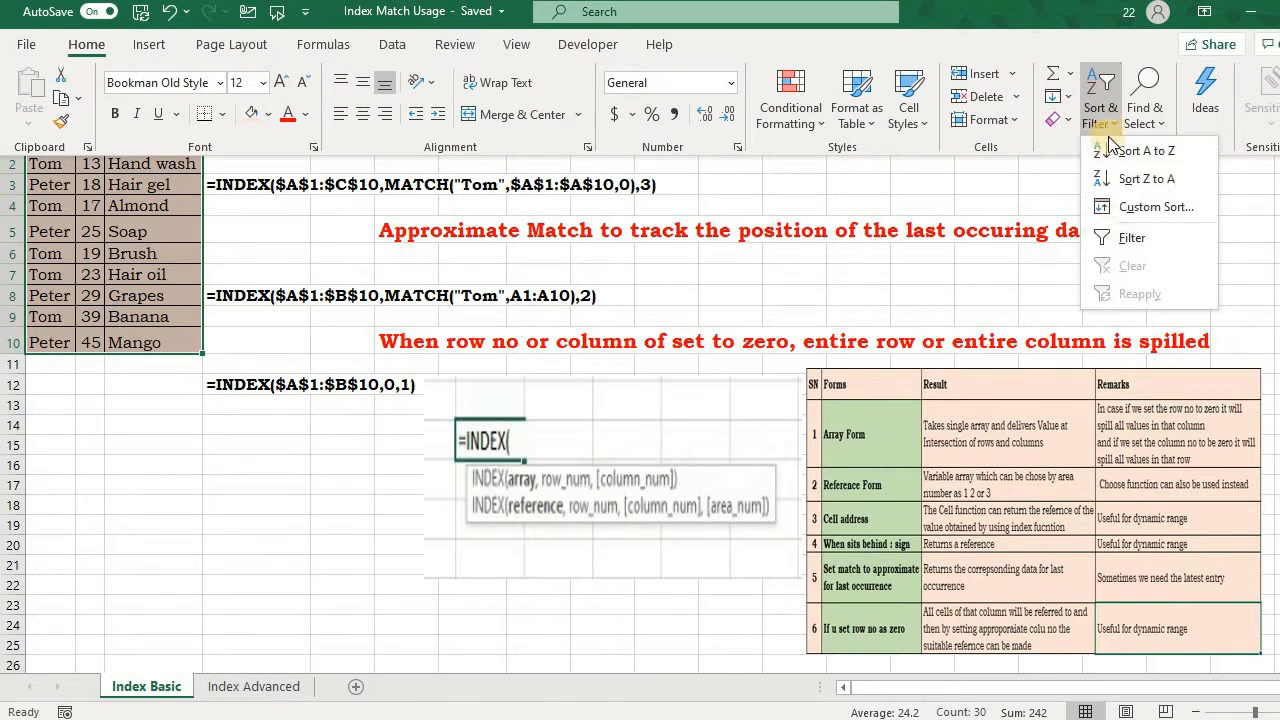
{"action": "left_click", "coordinate": [1141, 207]}
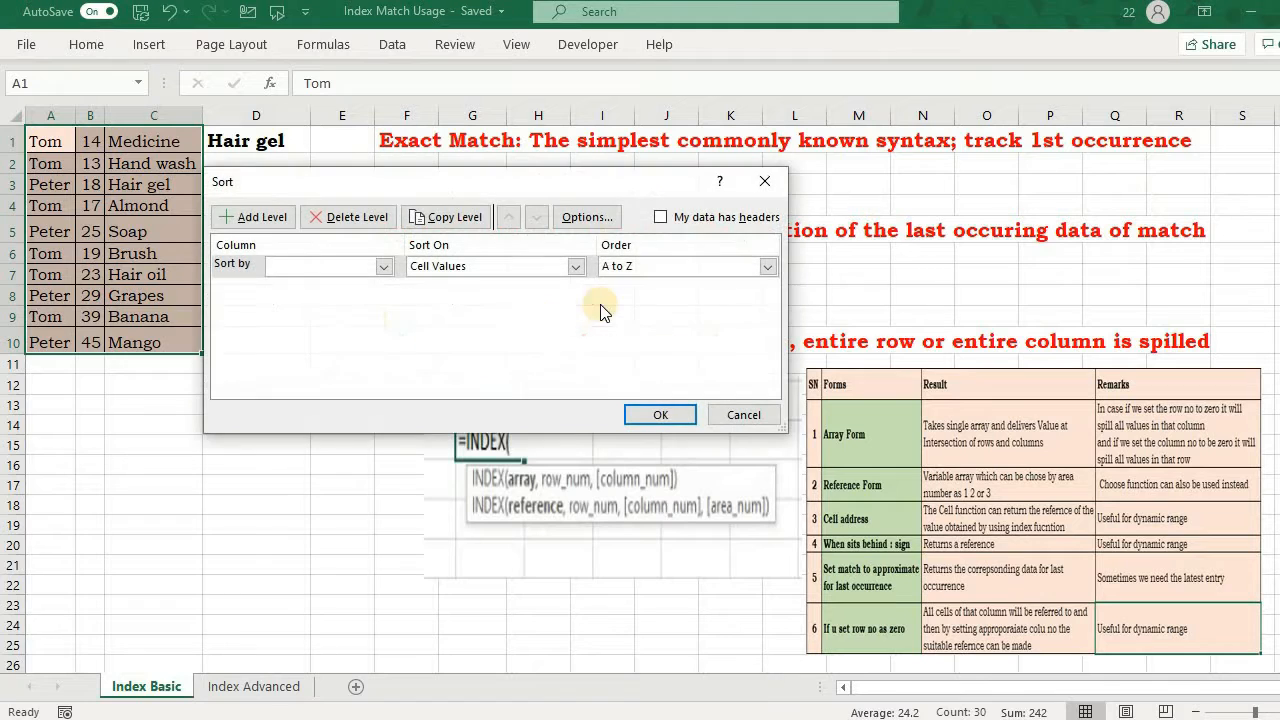
{"action": "left_click", "coordinate": [385, 266]}
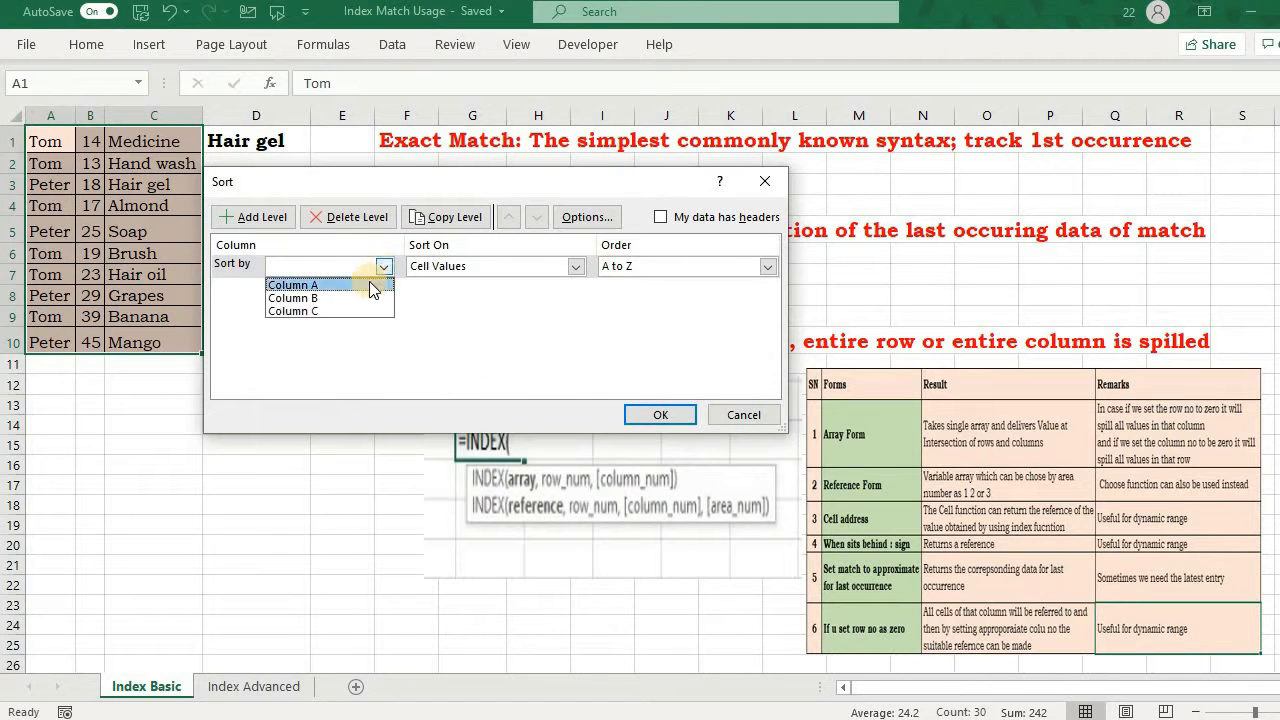
{"action": "left_click", "coordinate": [368, 284]}
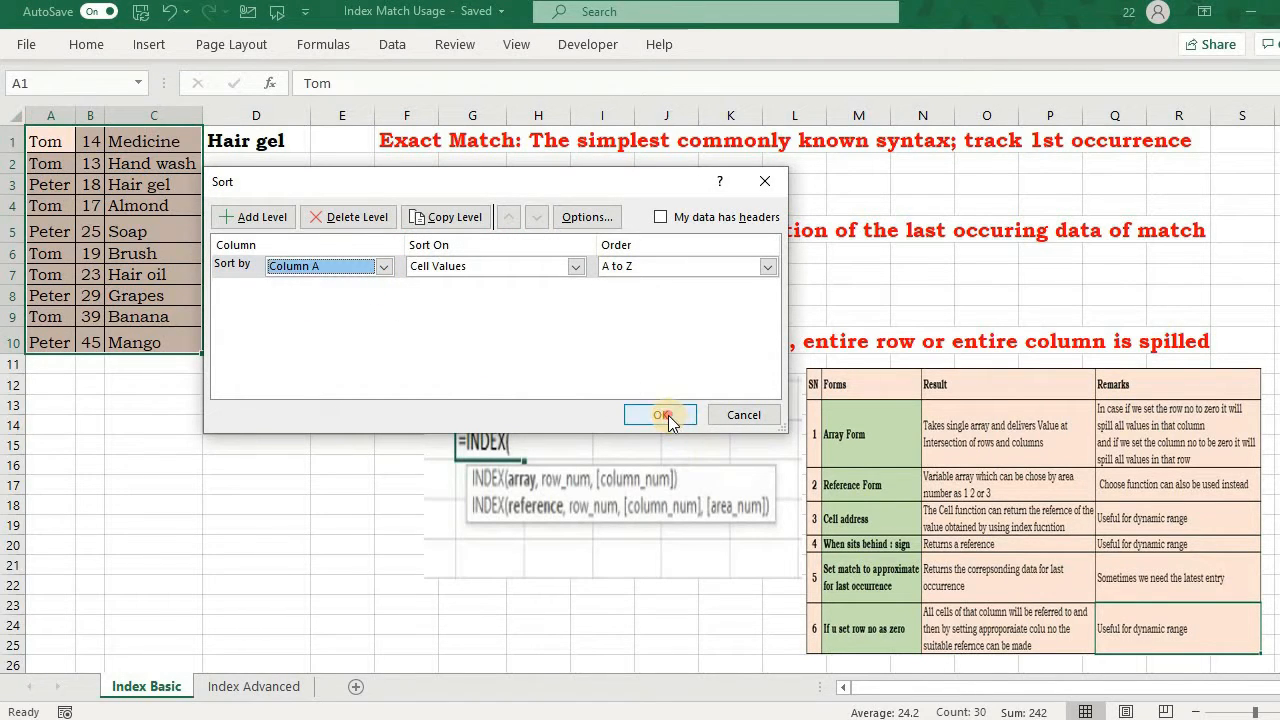
{"action": "left_click", "coordinate": [660, 415]}
{"action": "left_click", "coordinate": [90, 231]}
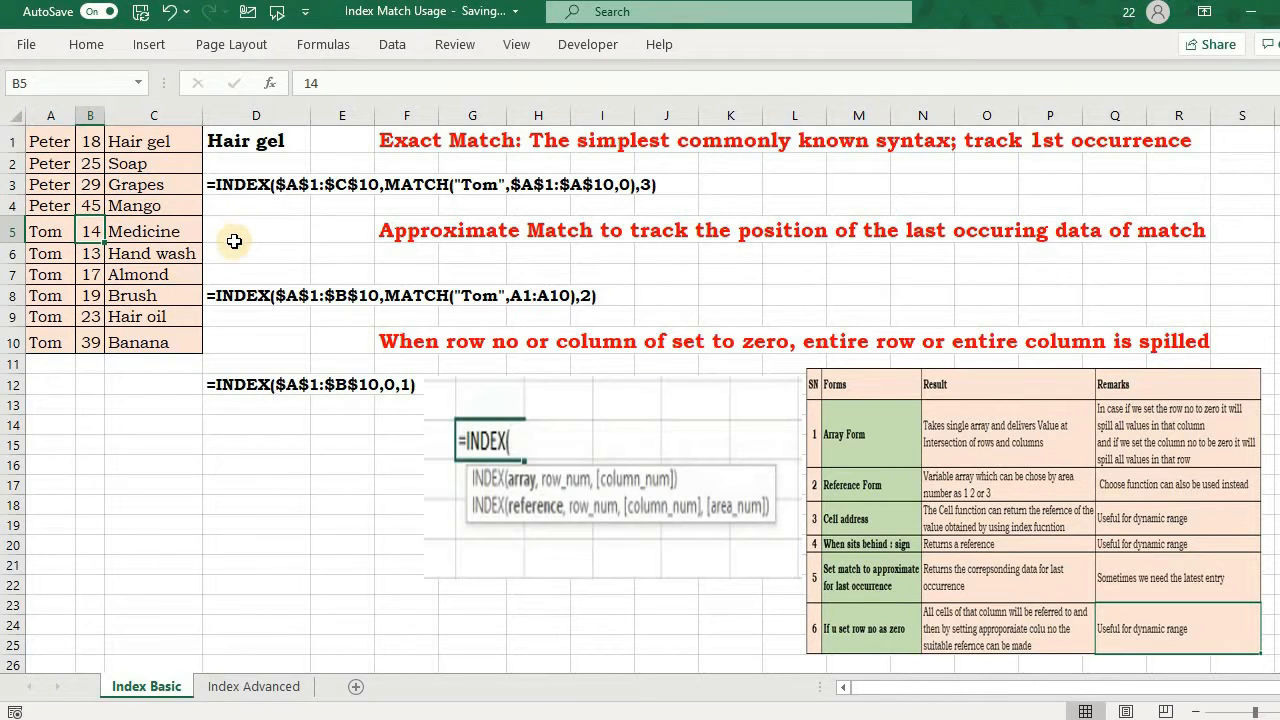
Step: Start an INDEX formula in D5 with the absolute range $A$1:$C$10 as its array
{"action": "left_click", "coordinate": [234, 237]}
{"action": "type", "text": "=Inde"}
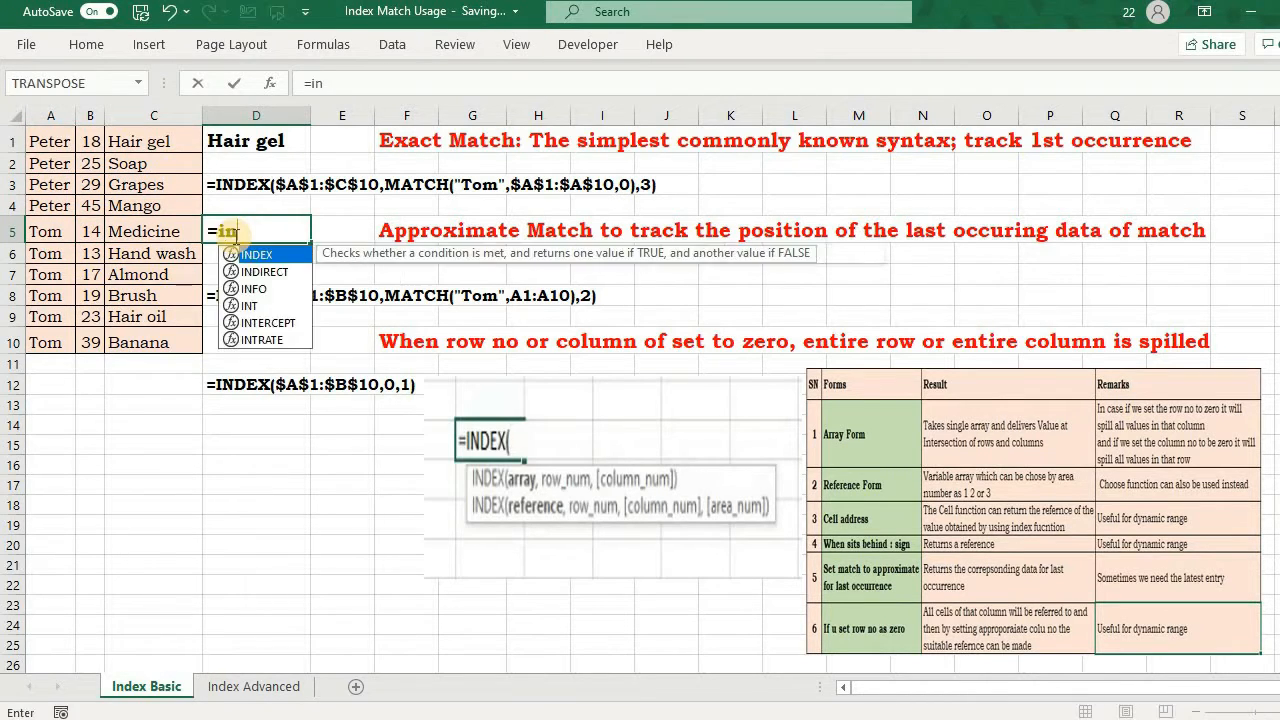
{"action": "key", "text": "Tab"}
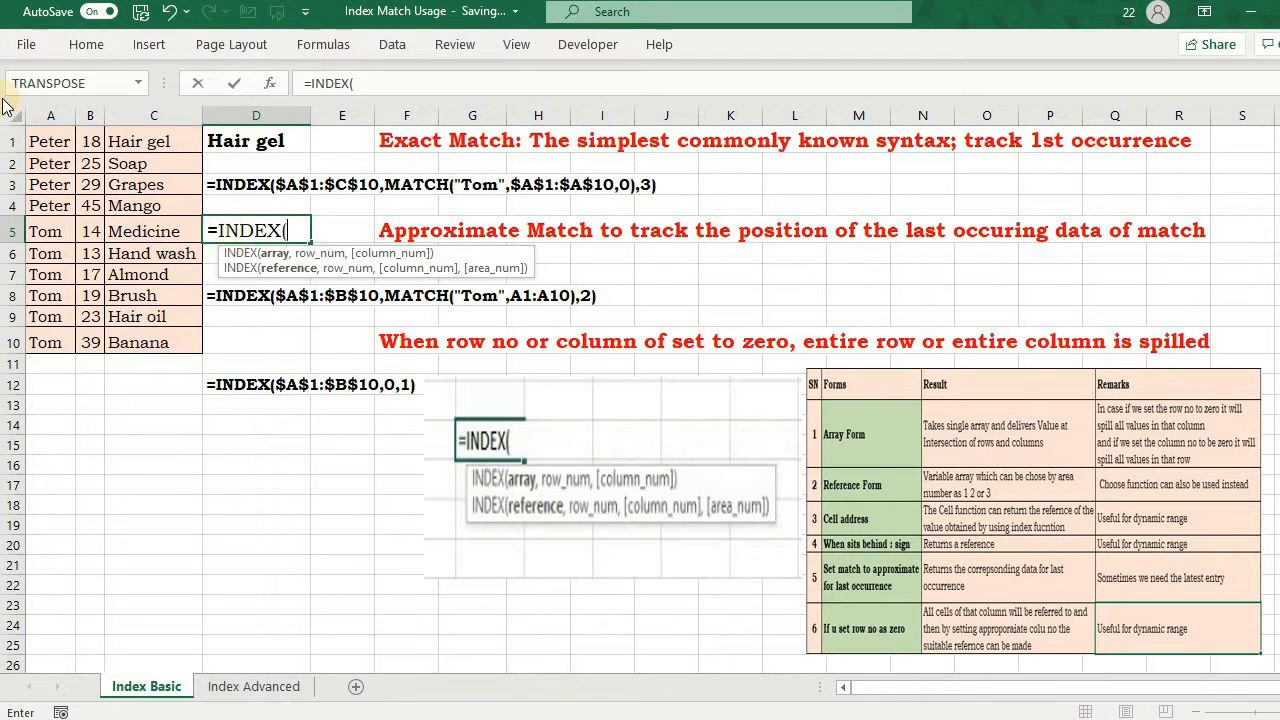
{"action": "left_click", "coordinate": [43, 141]}
{"action": "key", "text": "ctrl+shift+Down"}
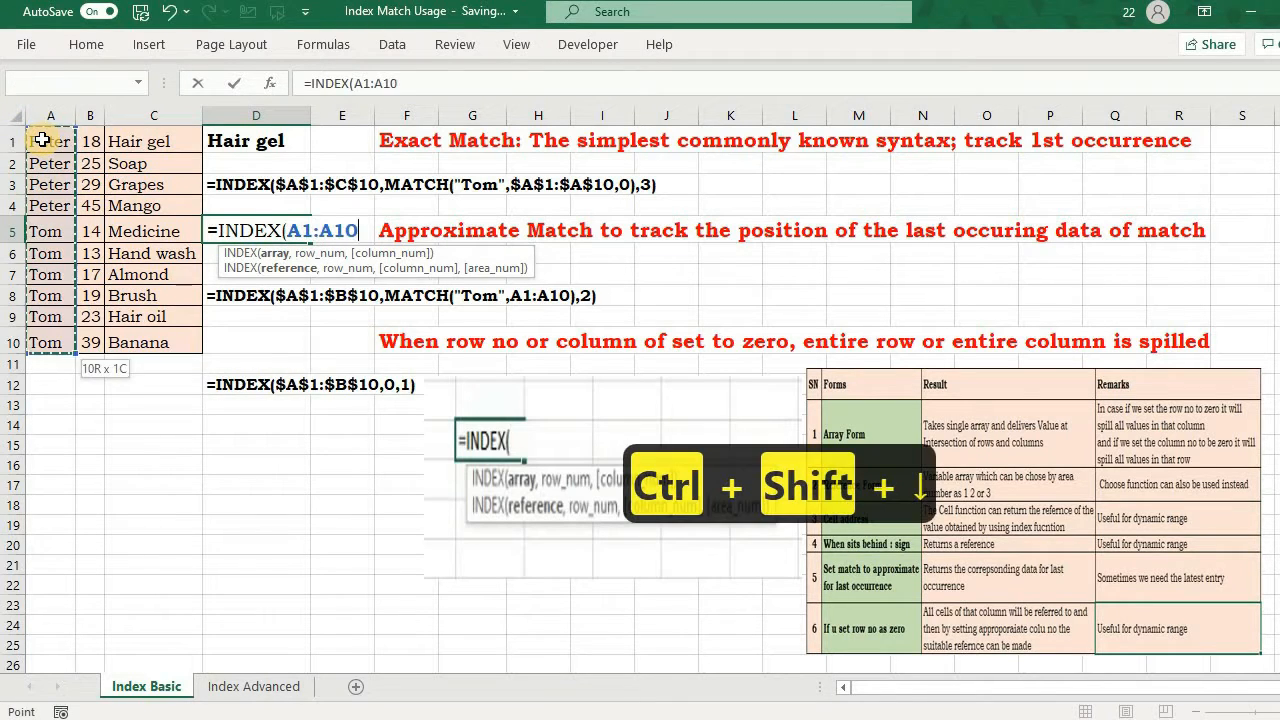
{"action": "key", "text": "shift+Right"}
{"action": "key", "text": "shift+Right"}
{"action": "key", "text": "F4"}
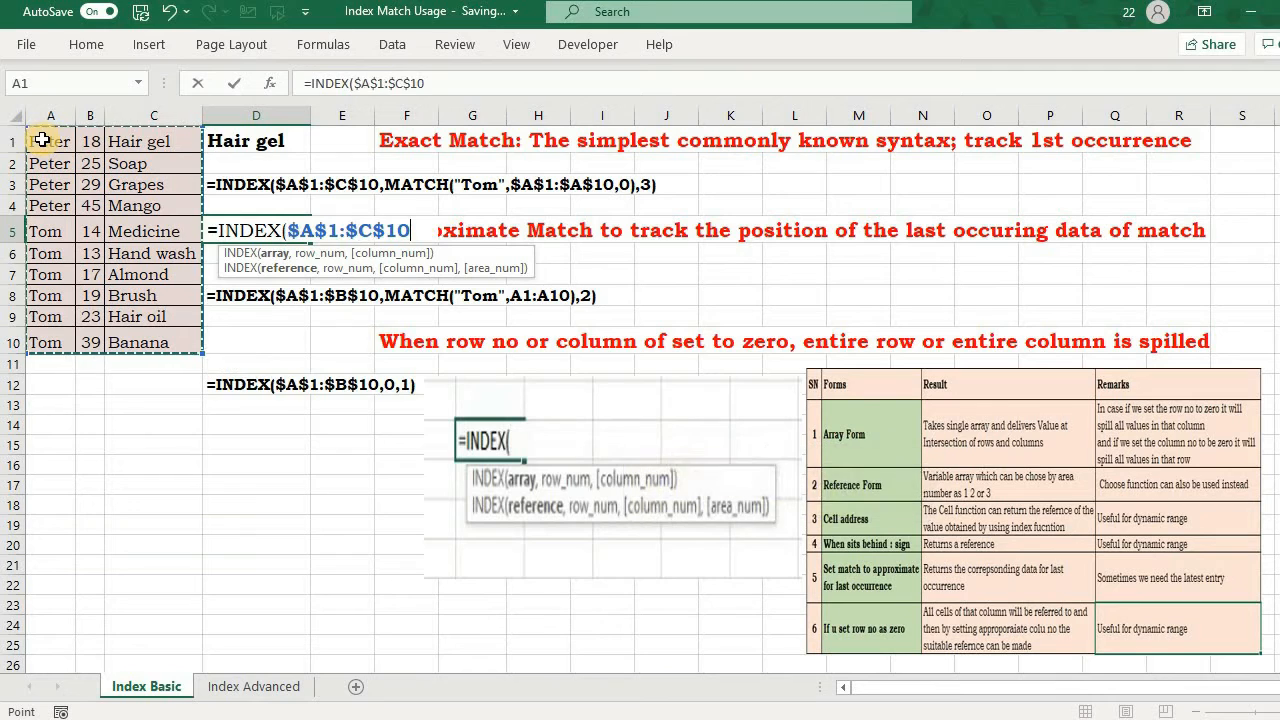
Step: Nest a MATCH as the row argument of D5's INDEX formula, looking up the name shown in A1 within the absolute range $A$1:$A$10
{"action": "type", "text": ",matc"}
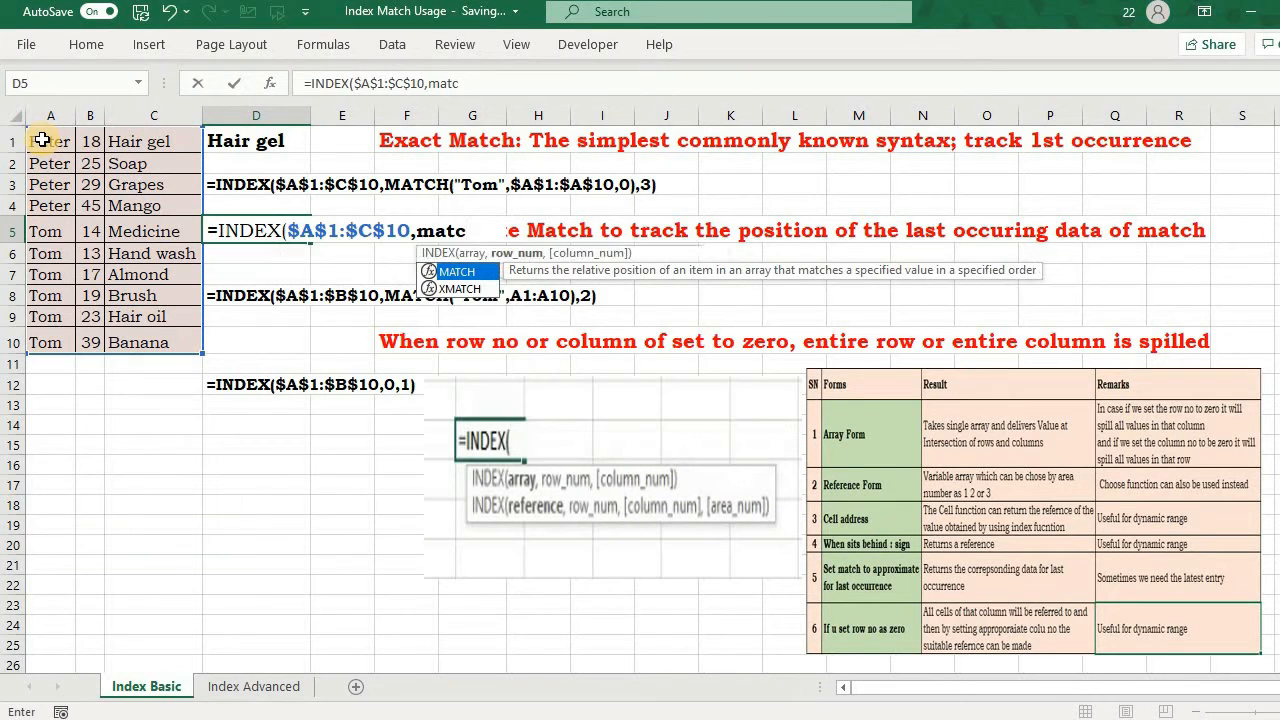
{"action": "key", "text": "Tab"}
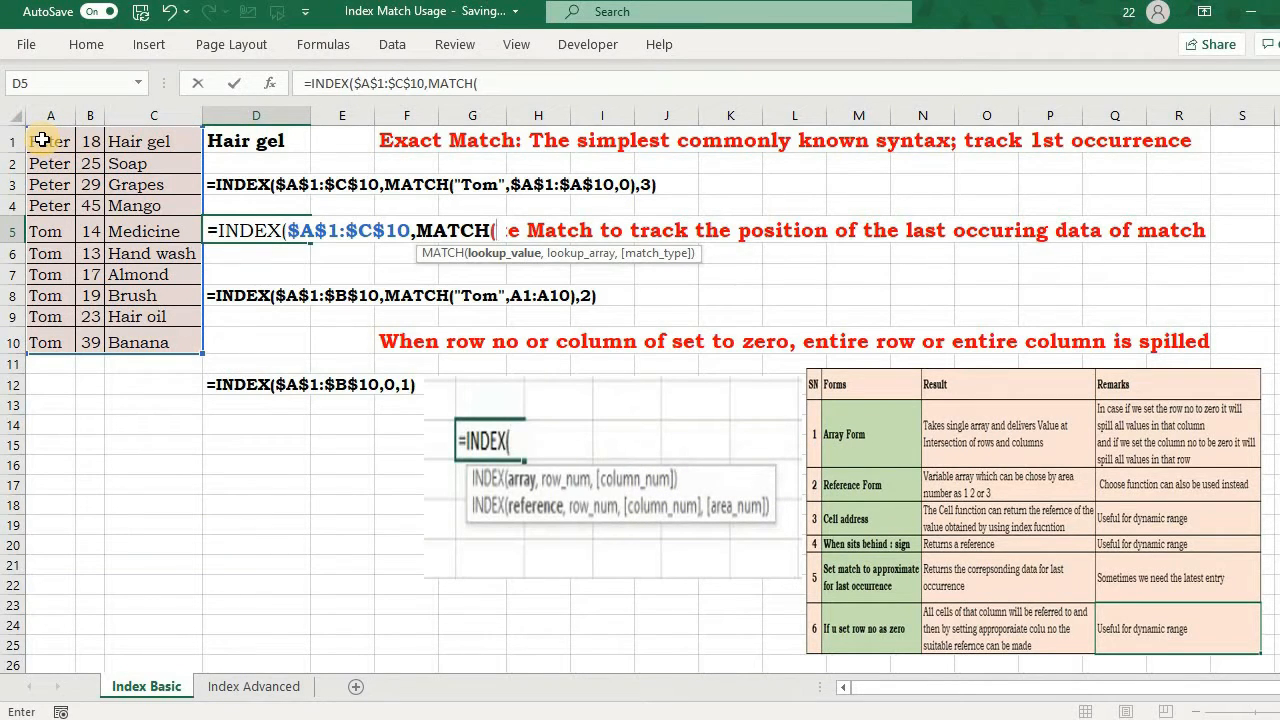
{"action": "type", "text": "\"Peter"}
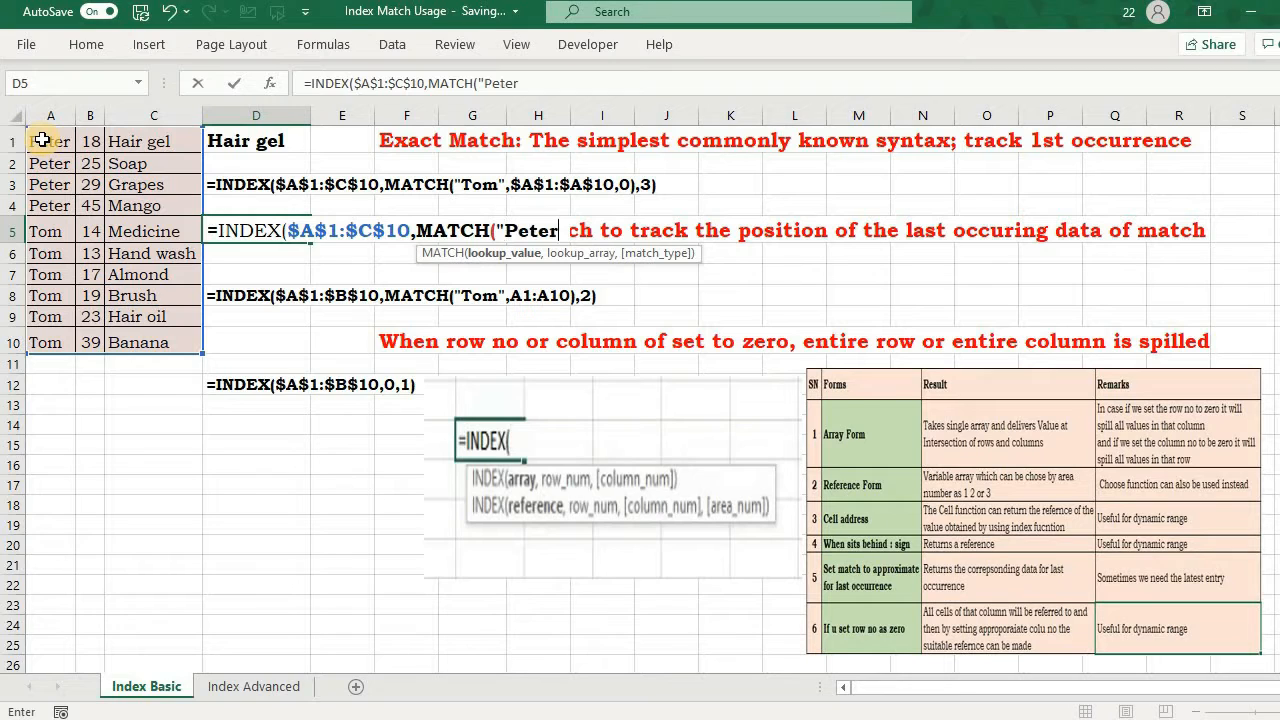
{"action": "type", "text": "\","}
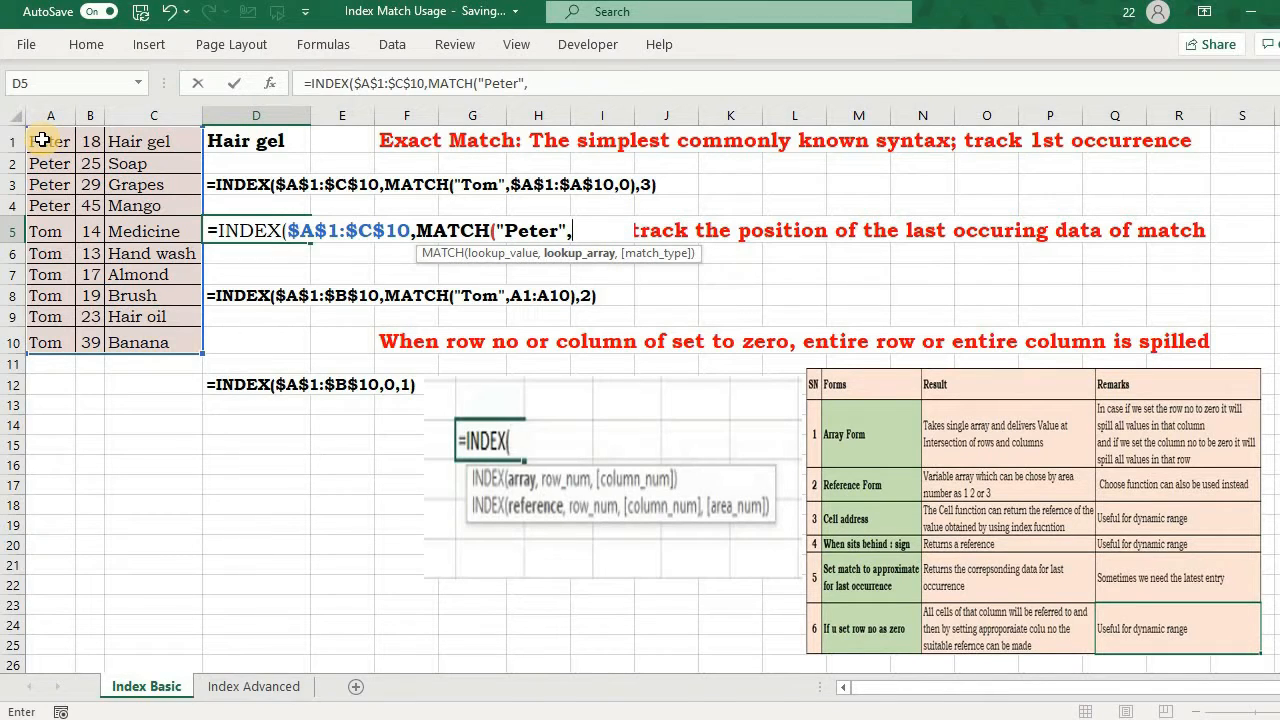
{"action": "left_click", "coordinate": [39, 139]}
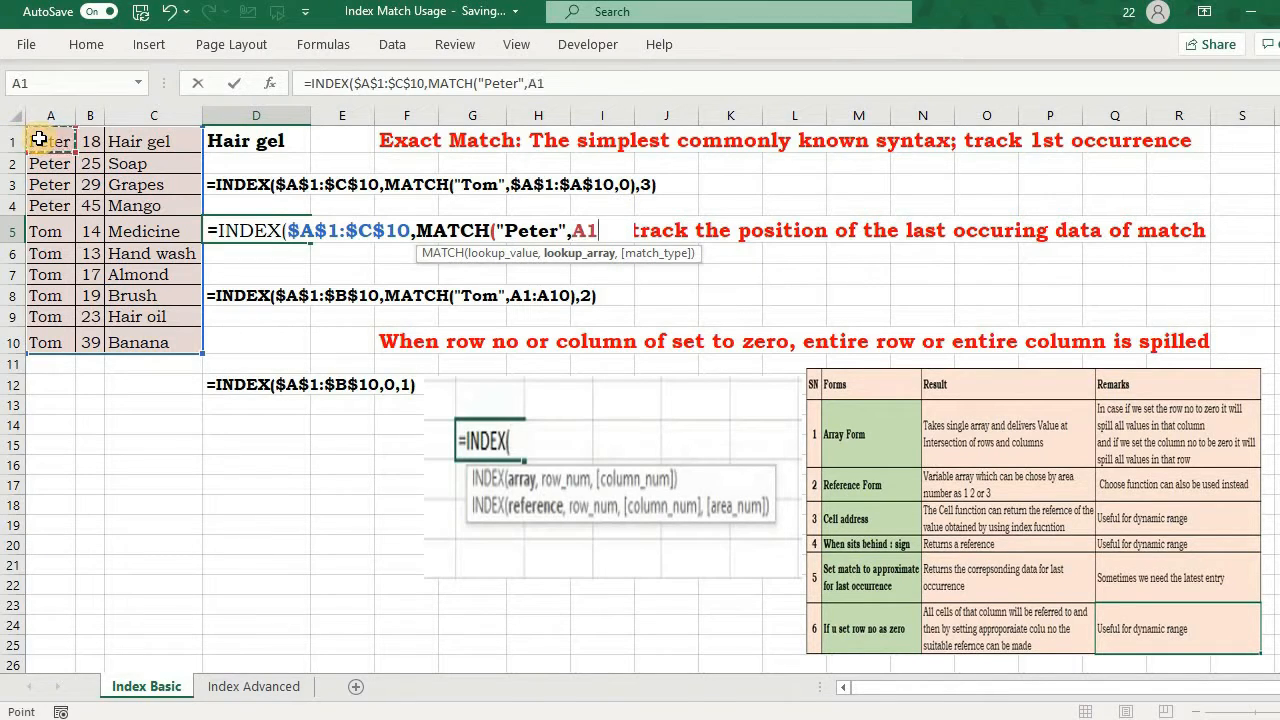
{"action": "key", "text": "ctrl+shift+Down"}
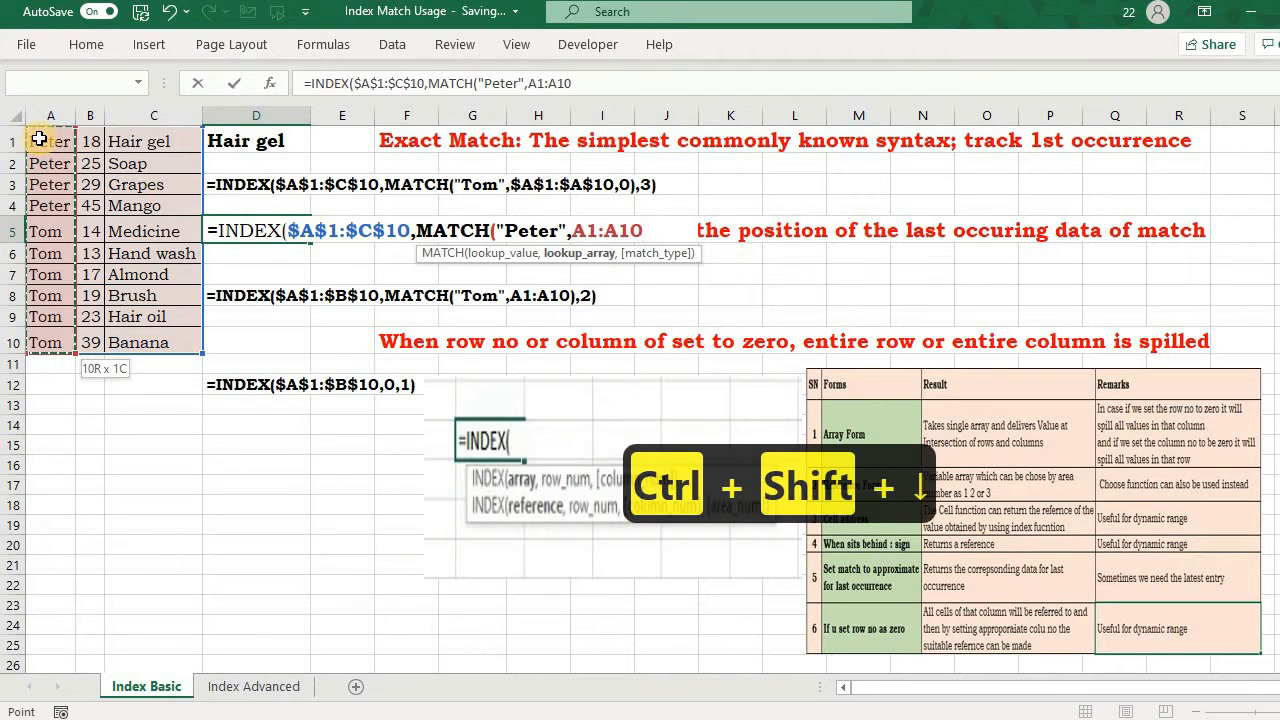
{"action": "key", "text": "F4"}
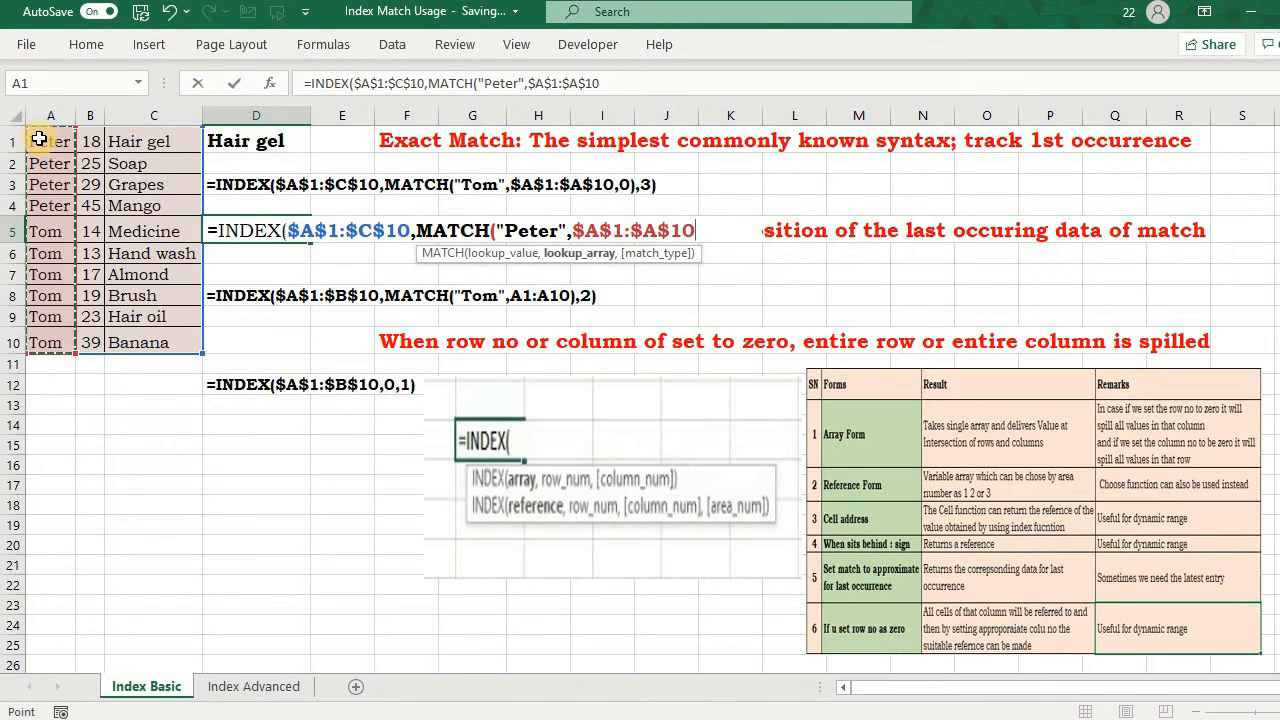
Step: Complete D5's INDEX and MATCH formula with match type 1 (less than) and column number 3
{"action": "type", "text": ","}
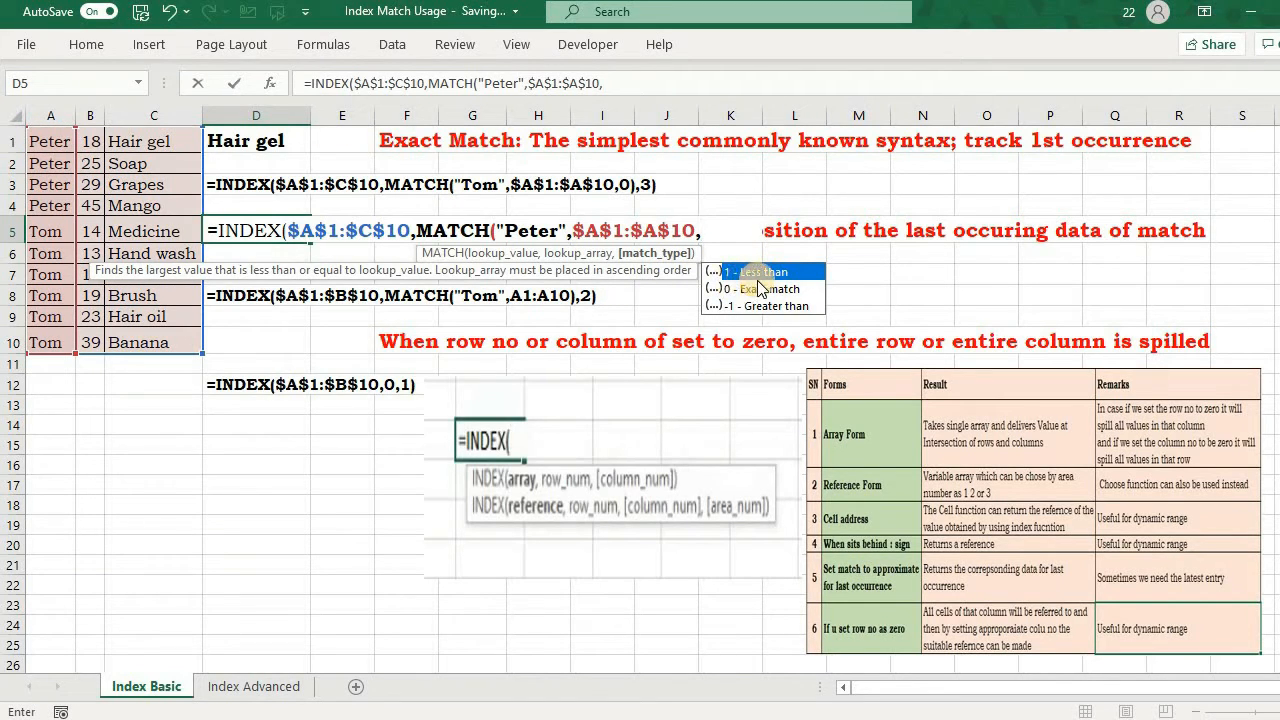
{"action": "type", "text": "1)"}
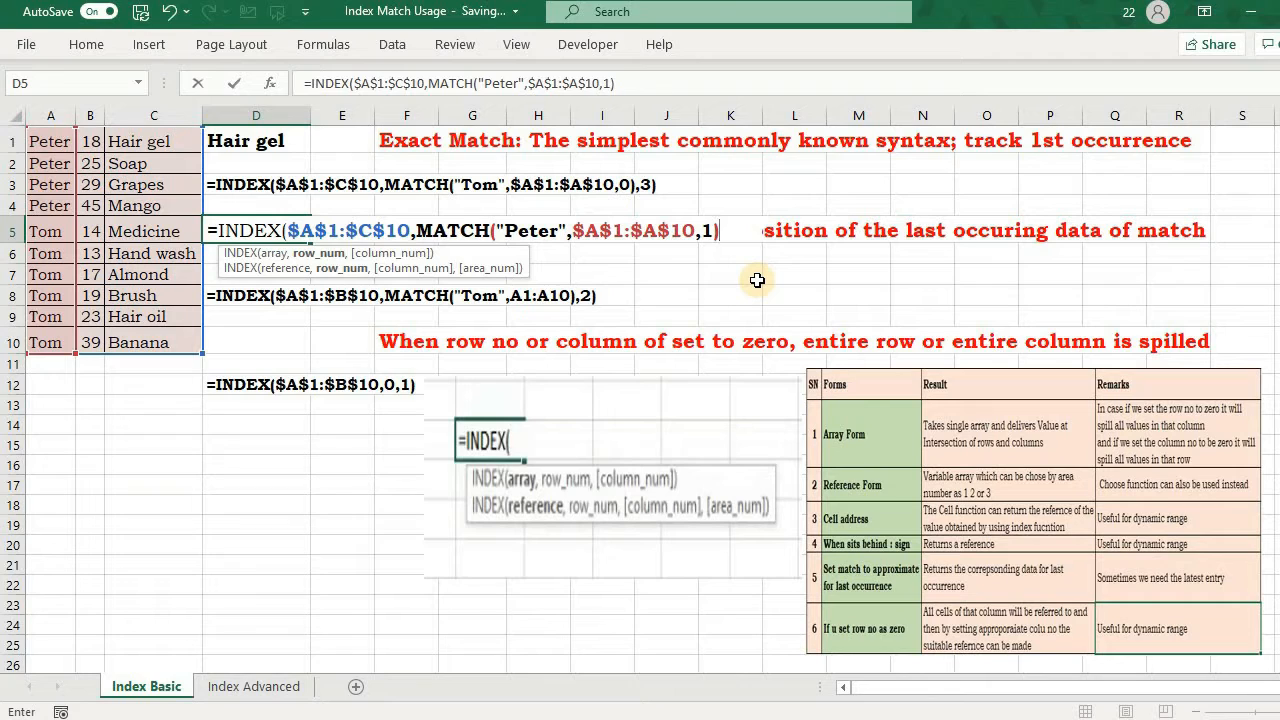
{"action": "type", "text": ","}
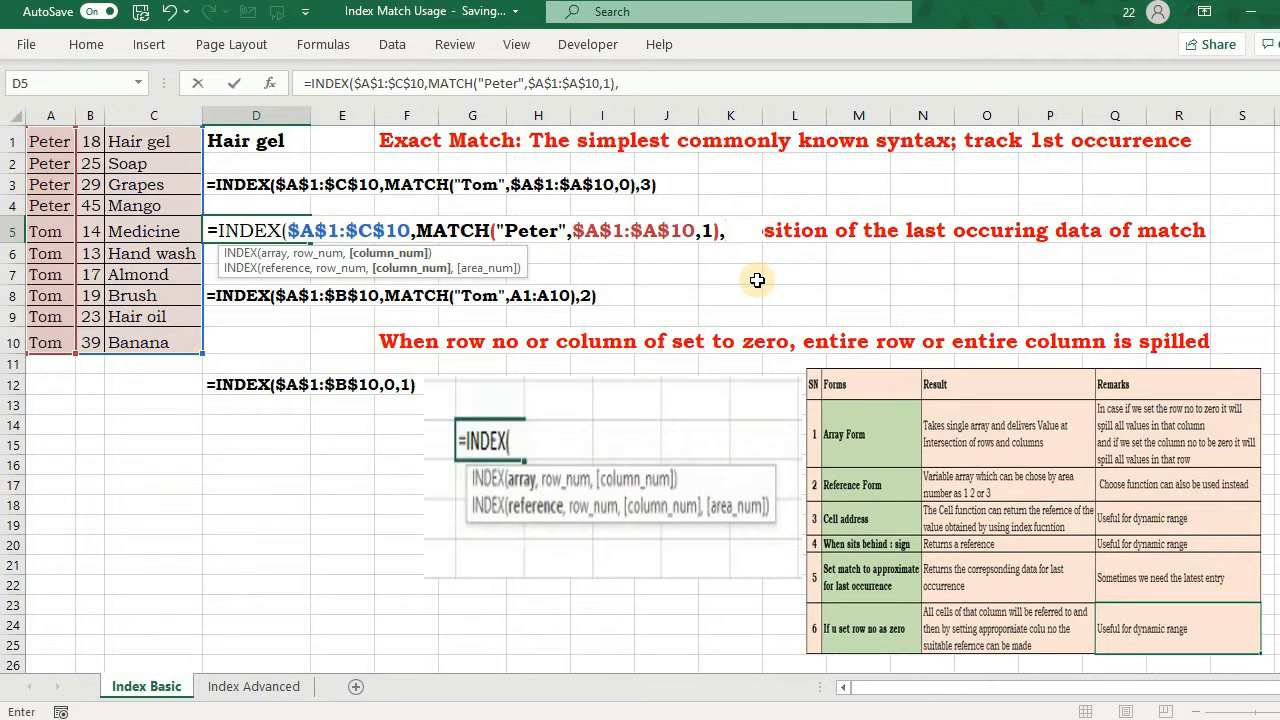
{"action": "type", "text": "3)"}
{"action": "key", "text": "Return"}
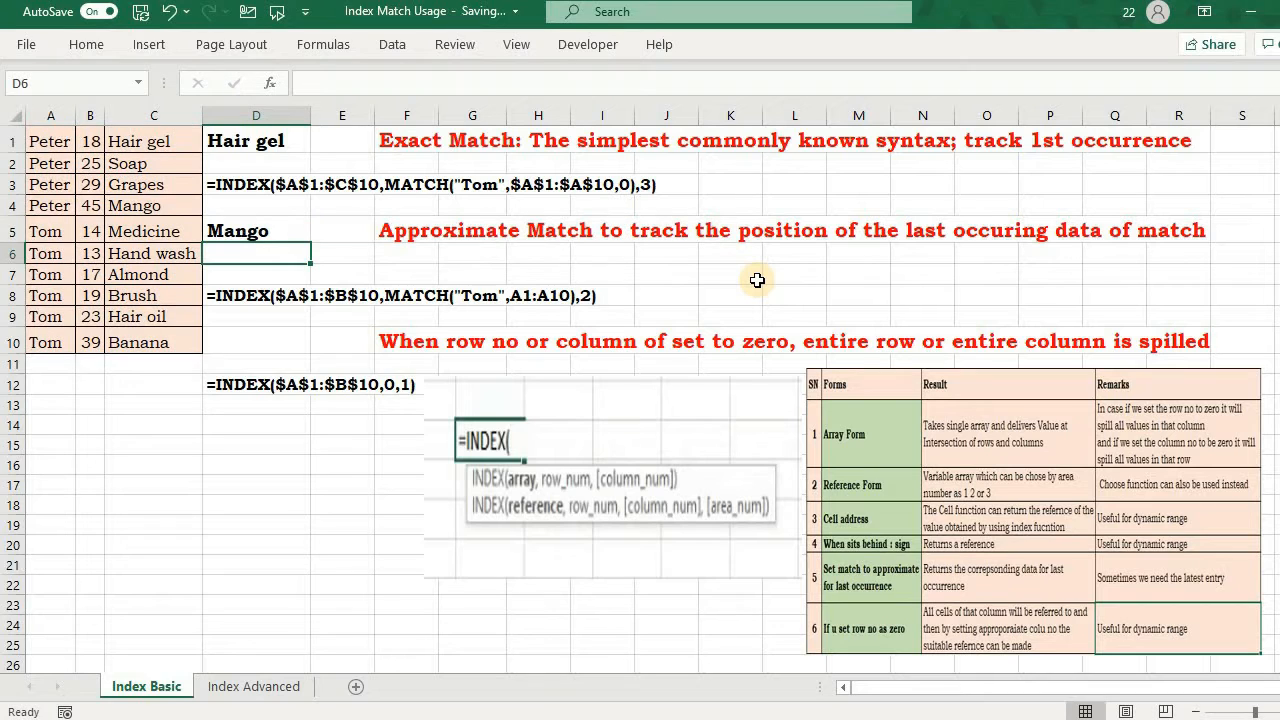
{"action": "left_click", "coordinate": [266, 232]}
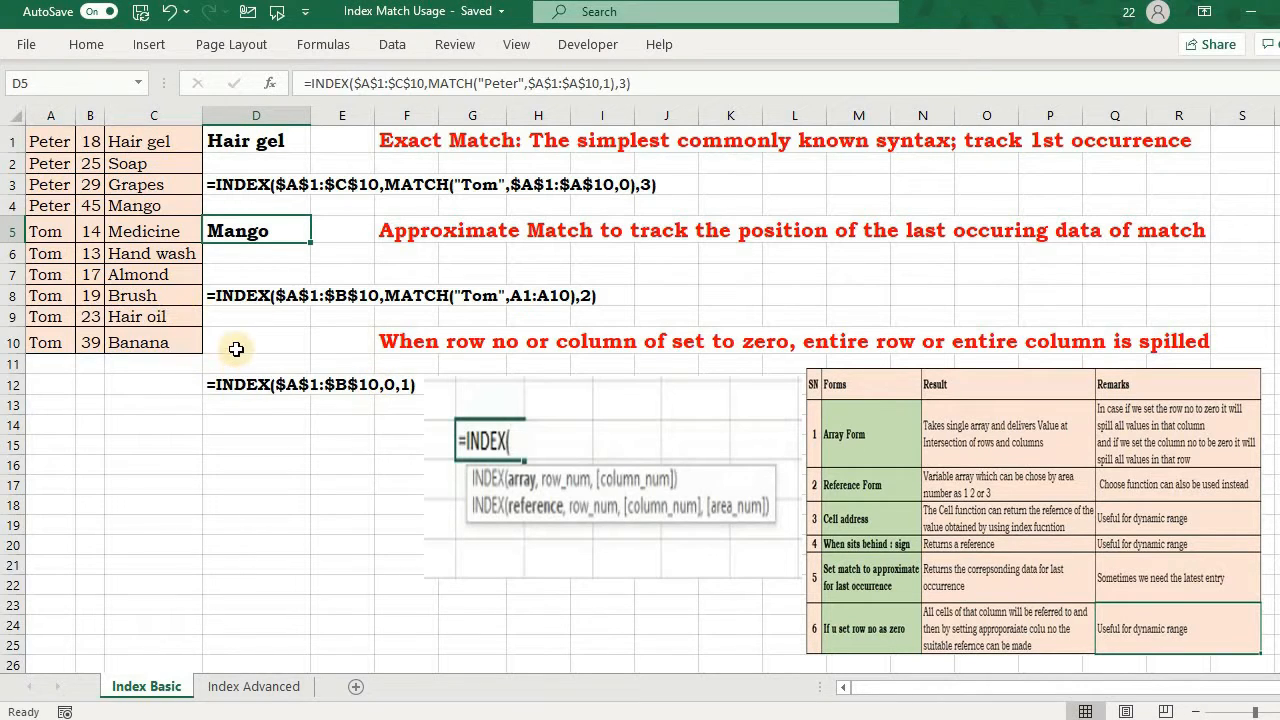
Step: Start an INDEX formula in D14 with the absolute range $A$1:$A$10 as its array
{"action": "left_click", "coordinate": [226, 419]}
{"action": "type", "text": "=o"}
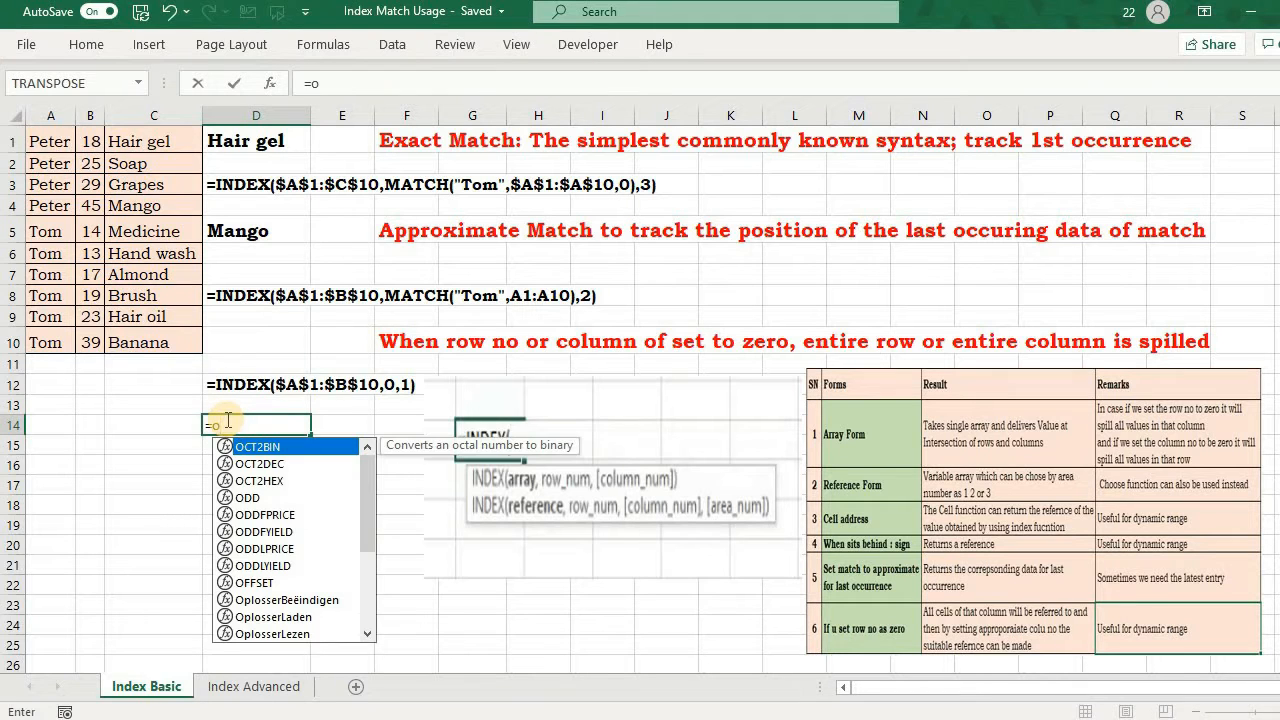
{"action": "key", "text": "BackSpace"}
{"action": "type", "text": "ind"}
{"action": "key", "text": "Tab"}
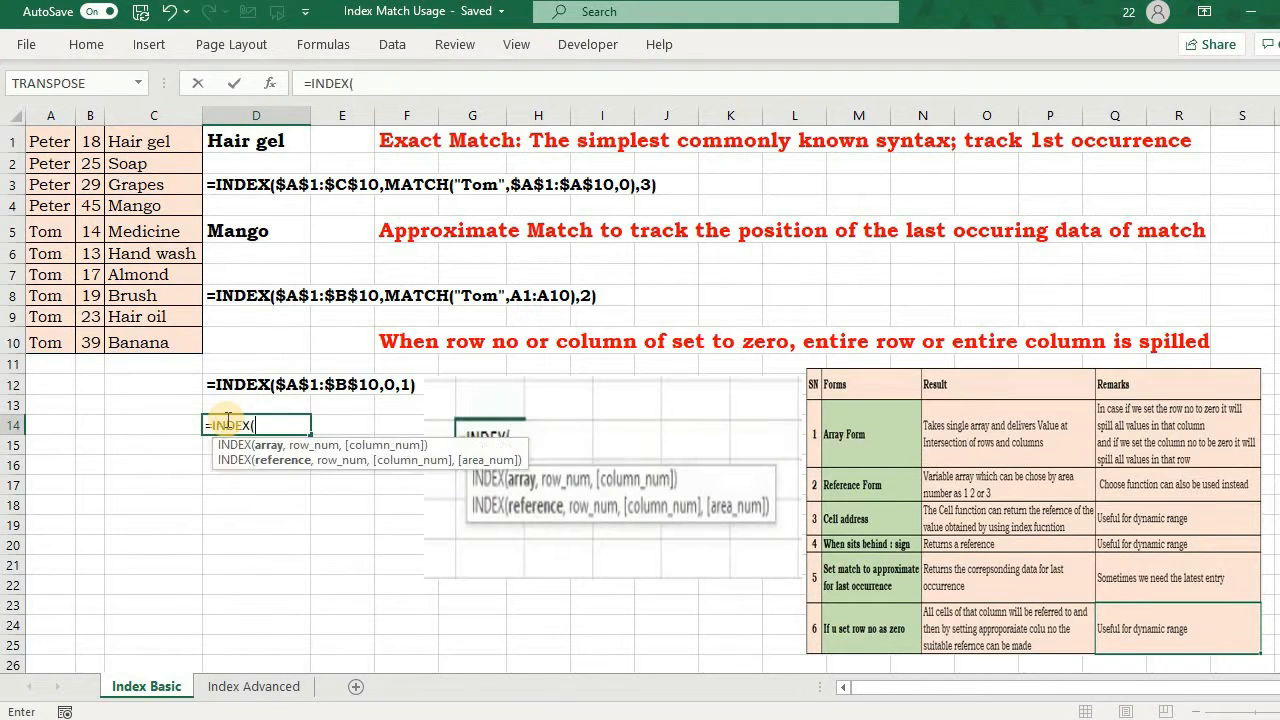
{"action": "left_click", "coordinate": [60, 144]}
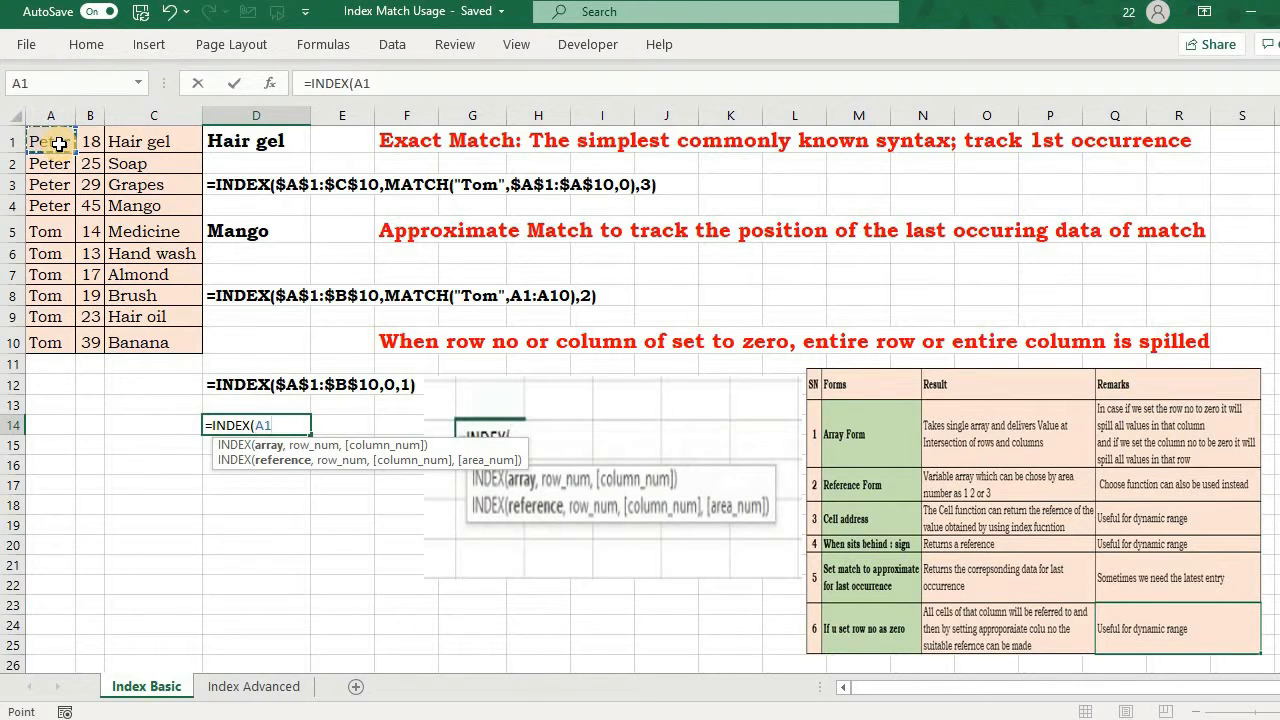
{"action": "key", "text": "ctrl+shift+Down"}
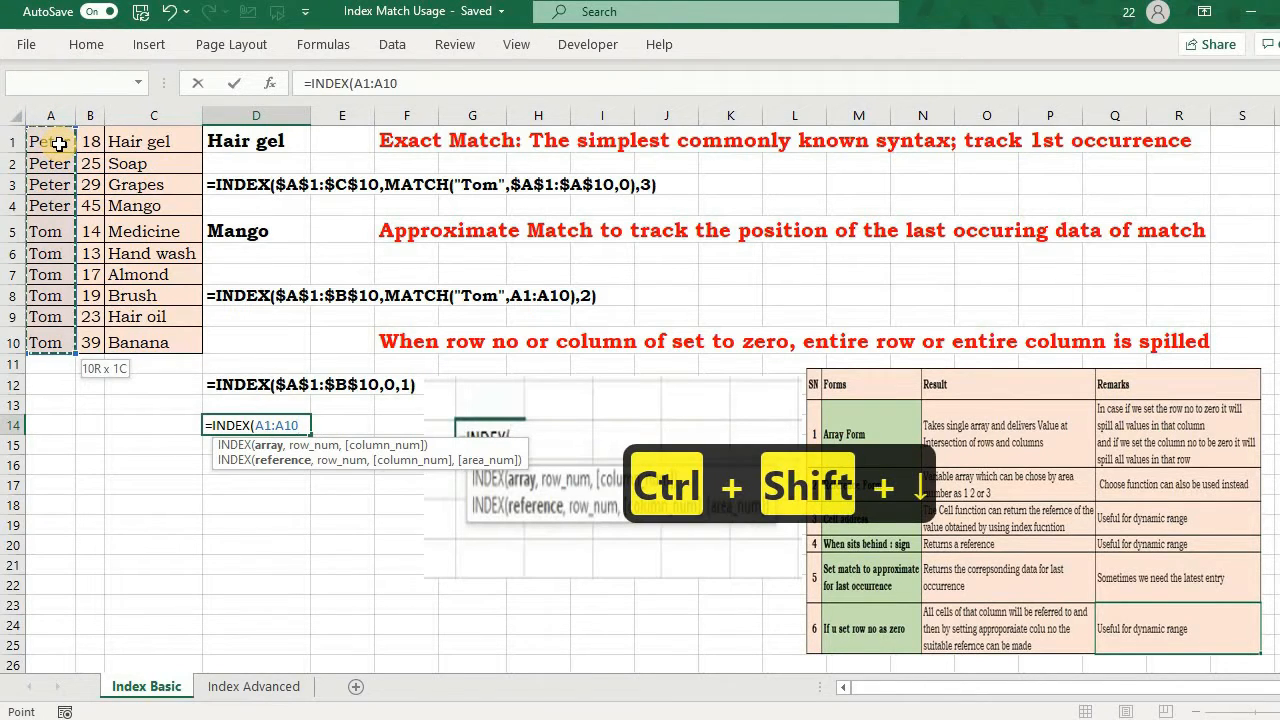
{"action": "key", "text": "F4"}
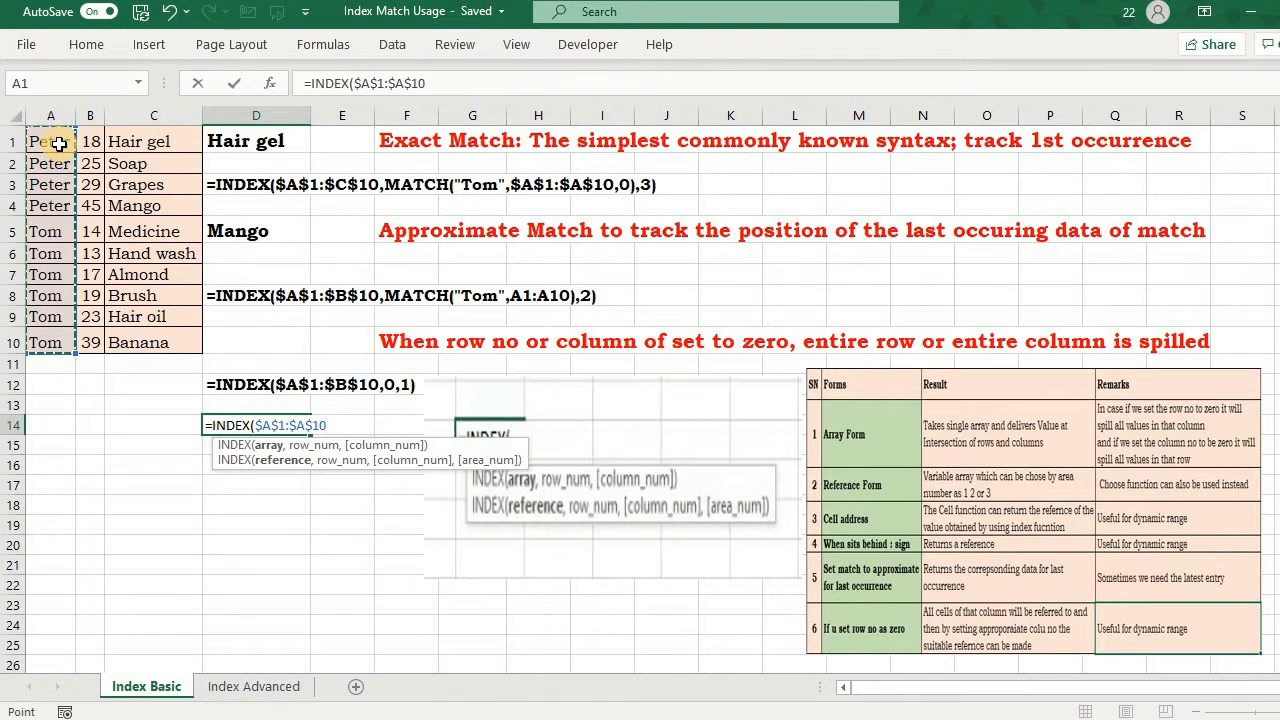
Step: Complete D14's INDEX formula with row number 0 and column number 1 to spill the whole column
{"action": "type", "text": ",0"}
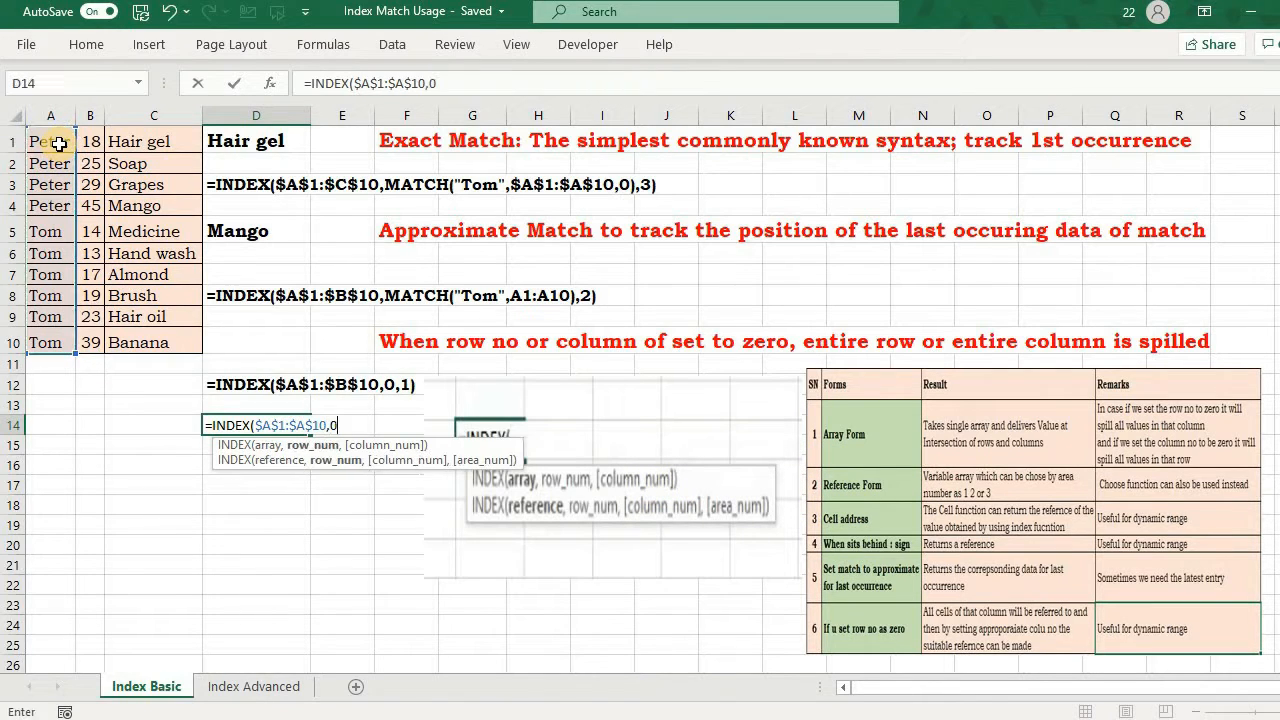
{"action": "type", "text": ","}
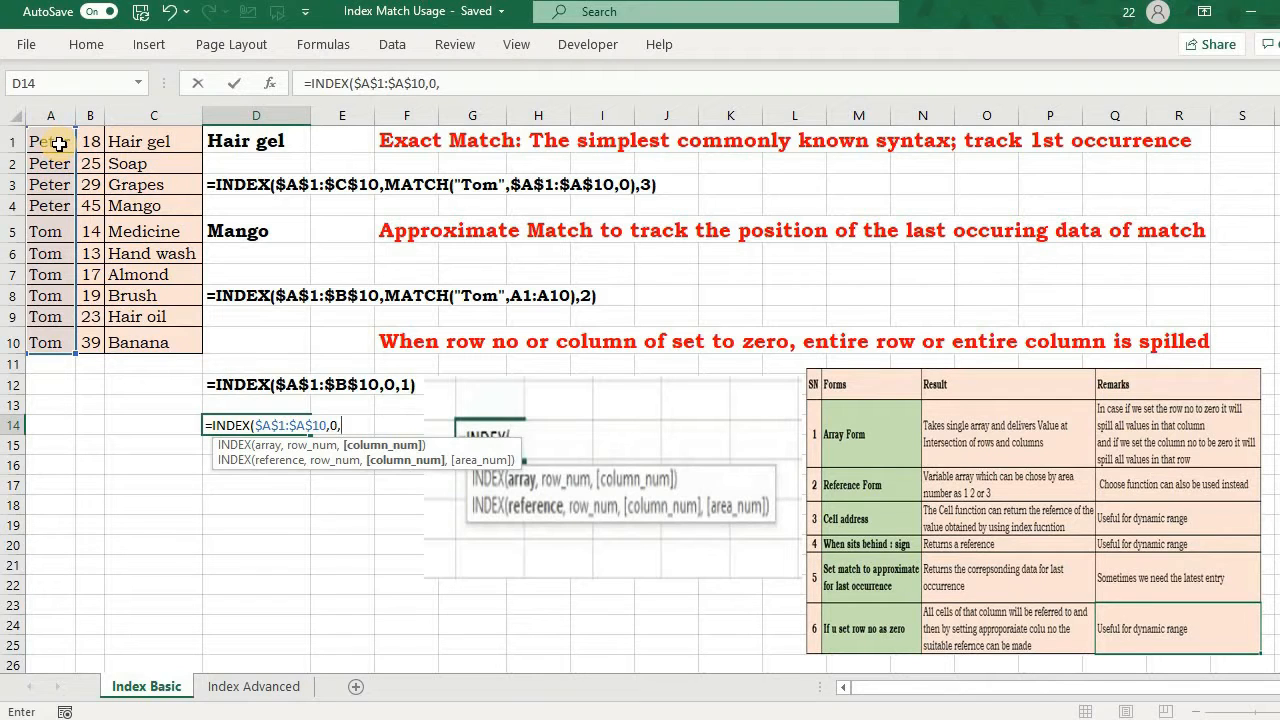
{"action": "key", "text": "BackSpace"}
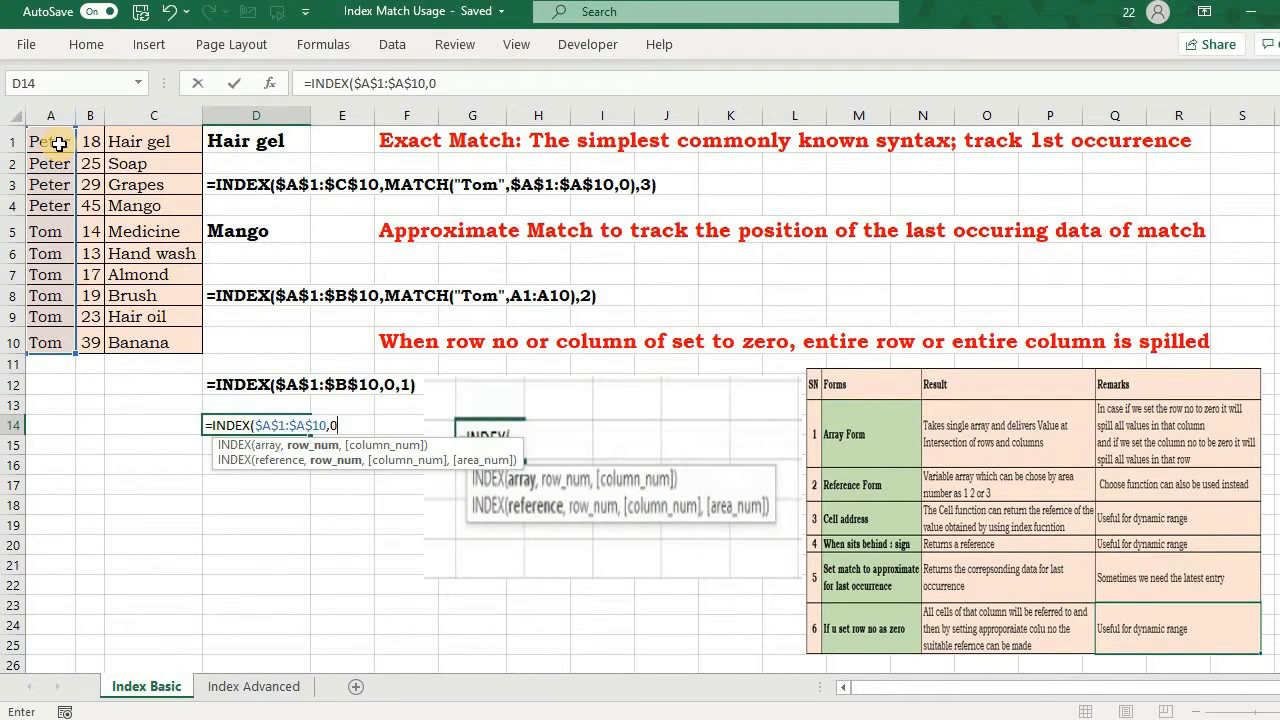
{"action": "type", "text": ","}
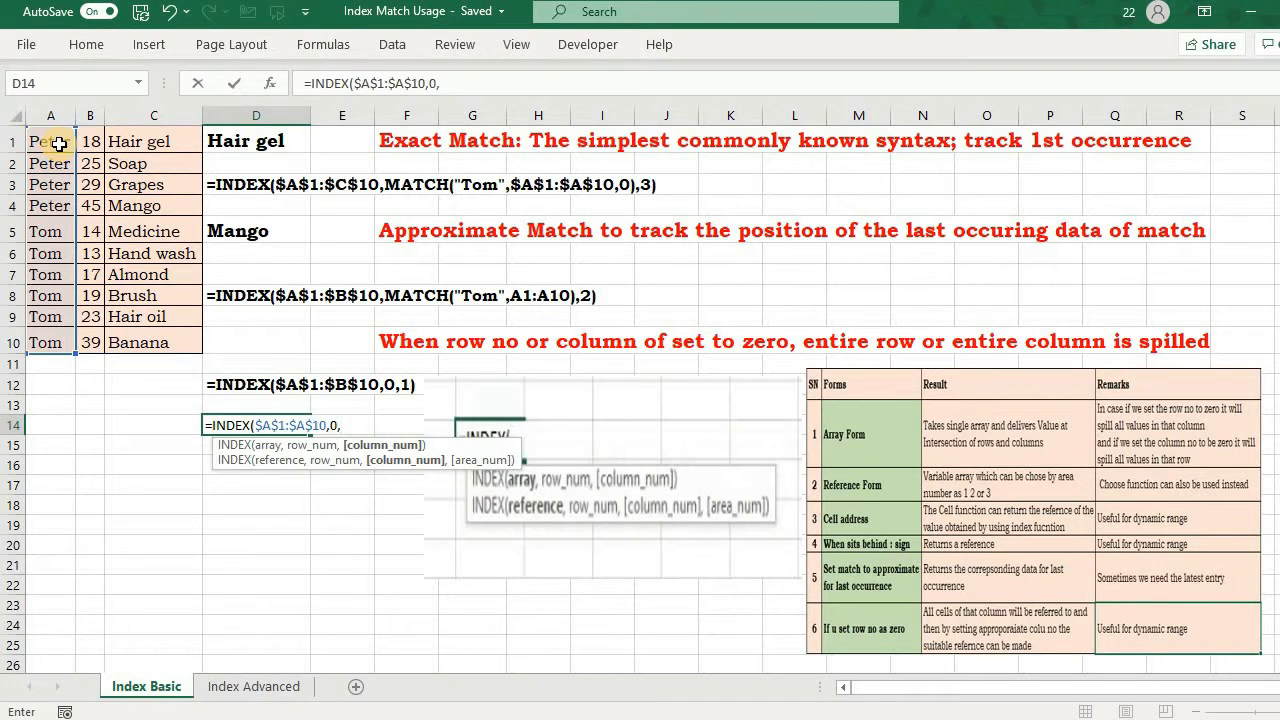
{"action": "type", "text": "1)"}
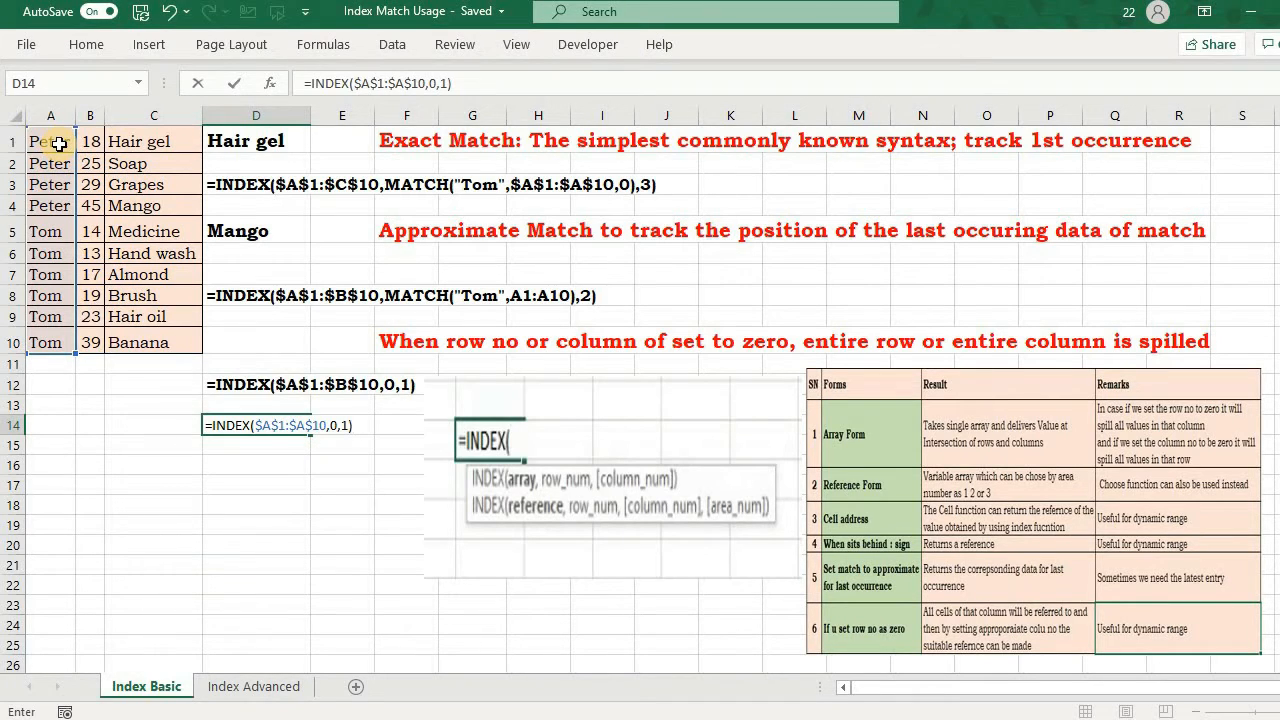
{"action": "key", "text": "Return"}
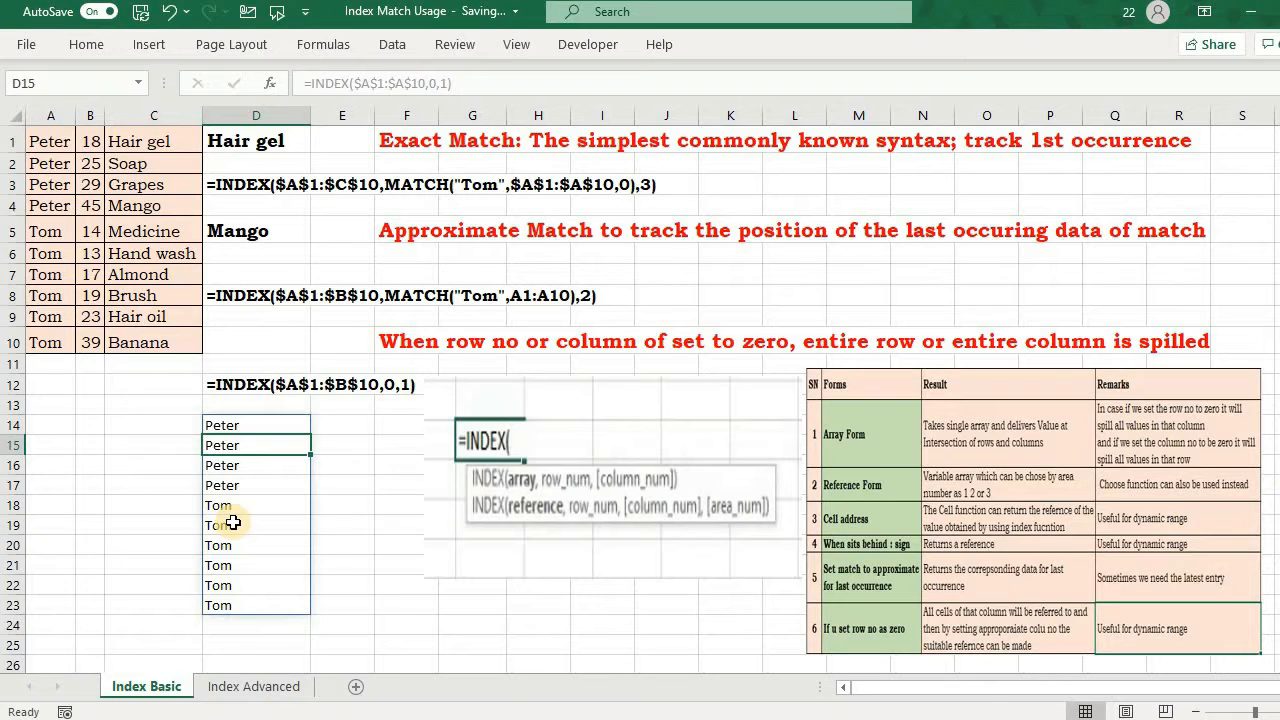
{"action": "left_click", "coordinate": [346, 426]}
{"action": "key", "text": "shift+Down"}
{"action": "key", "text": "shift+Down"}
{"action": "key", "text": "shift+Down"}
{"action": "key", "text": "shift+Down"}
{"action": "key", "text": "shift+Down"}
{"action": "key", "text": "shift+Down"}
{"action": "key", "text": "shift+Down"}
{"action": "key", "text": "shift+Down"}
{"action": "key", "text": "shift+Down"}
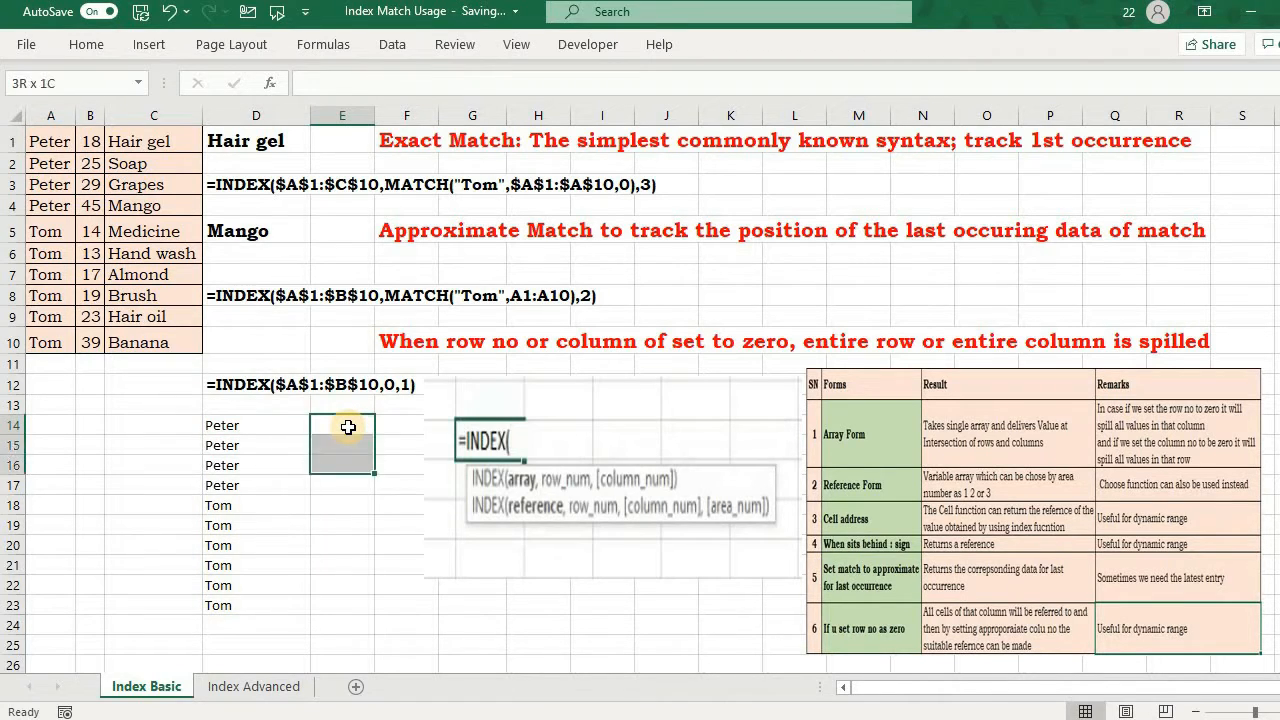
{"action": "type", "text": "="}
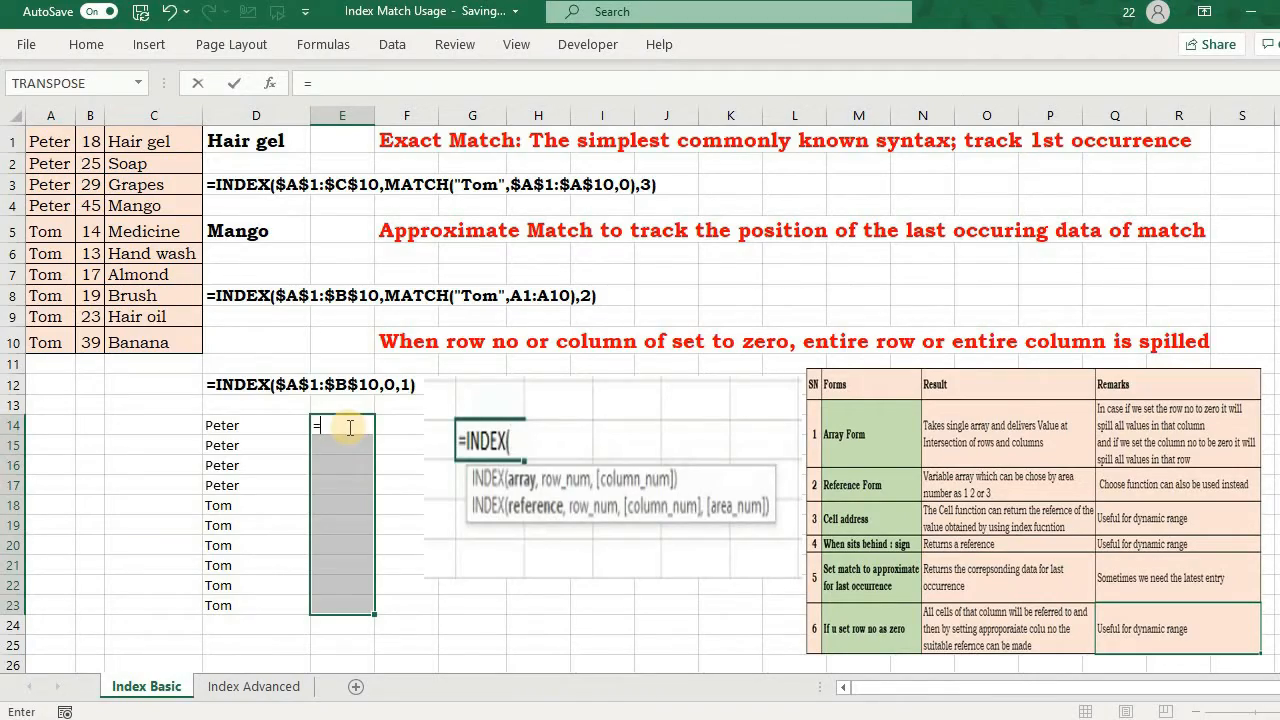
{"action": "left_click", "coordinate": [377, 623]}
Step: Switch to the Index Advanced sheet and examine INDEX's array and reference forms using trial formulas in C20 and G16
{"action": "key", "text": "ctrl+Page_Down"}
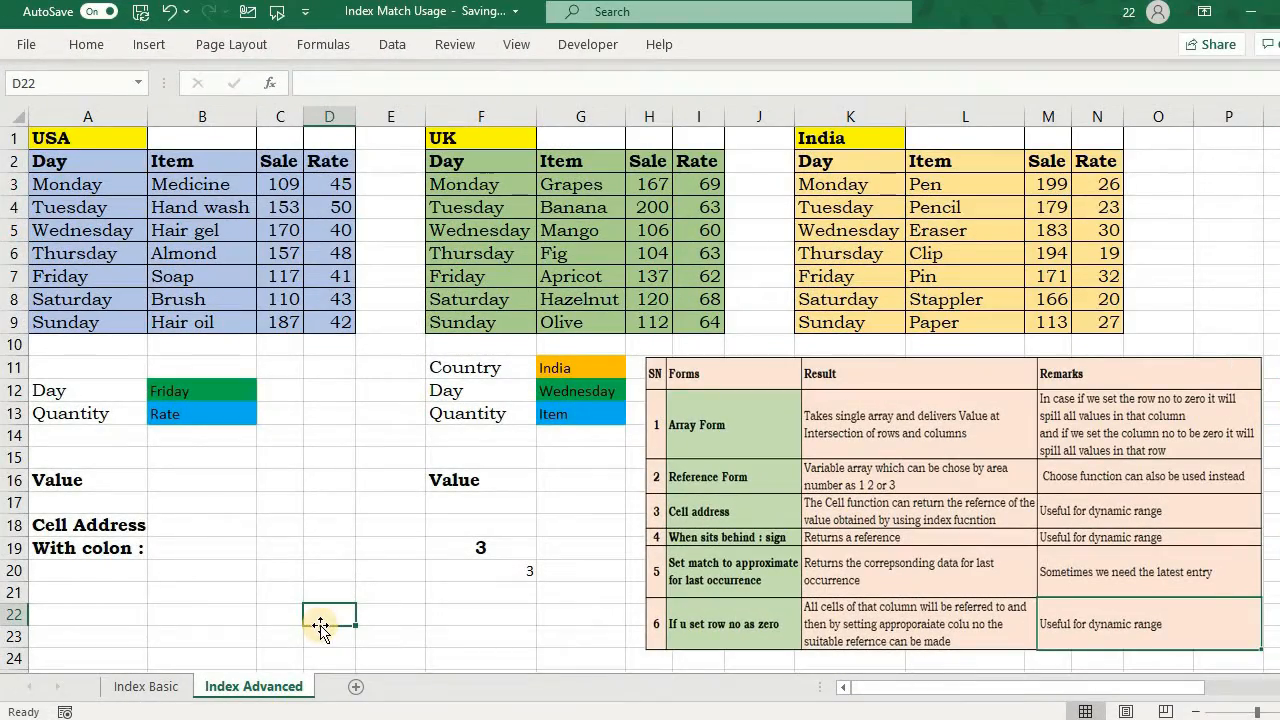
{"action": "left_click", "coordinate": [279, 568]}
{"action": "type", "text": "=inde"}
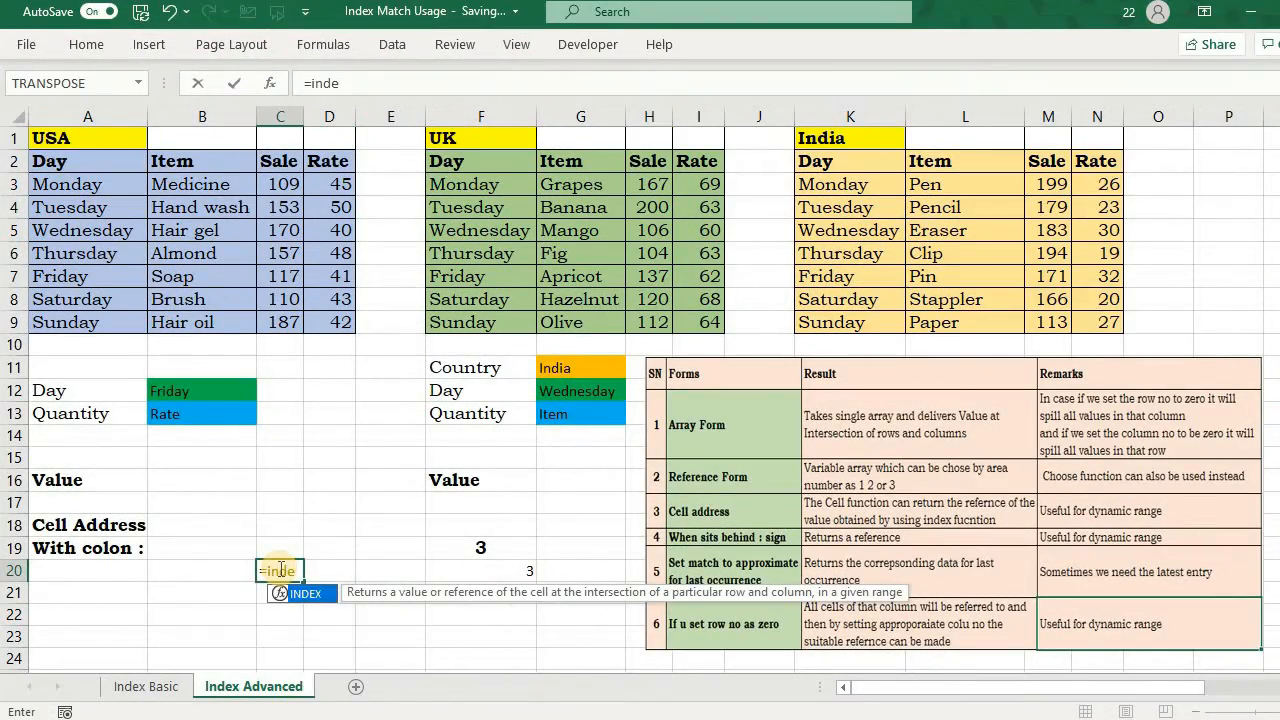
{"action": "key", "text": "Tab"}
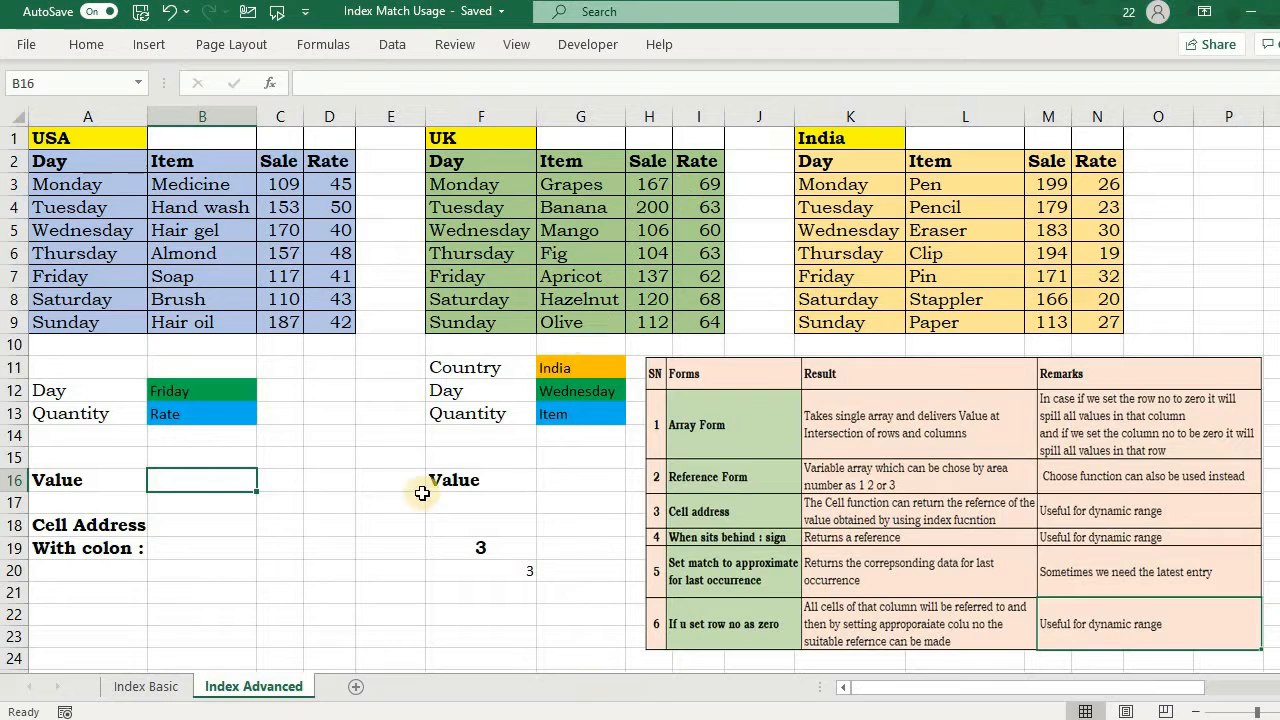
{"action": "left_click", "coordinate": [547, 482]}
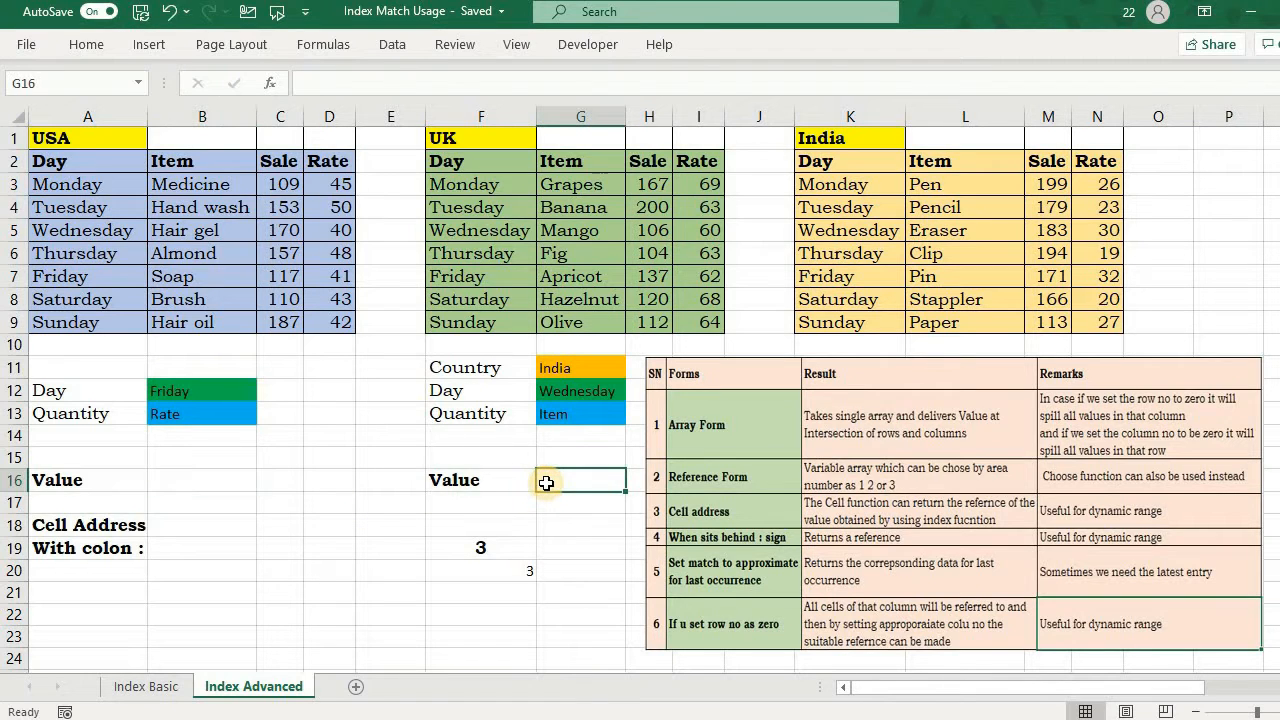
{"action": "type", "text": "=inde"}
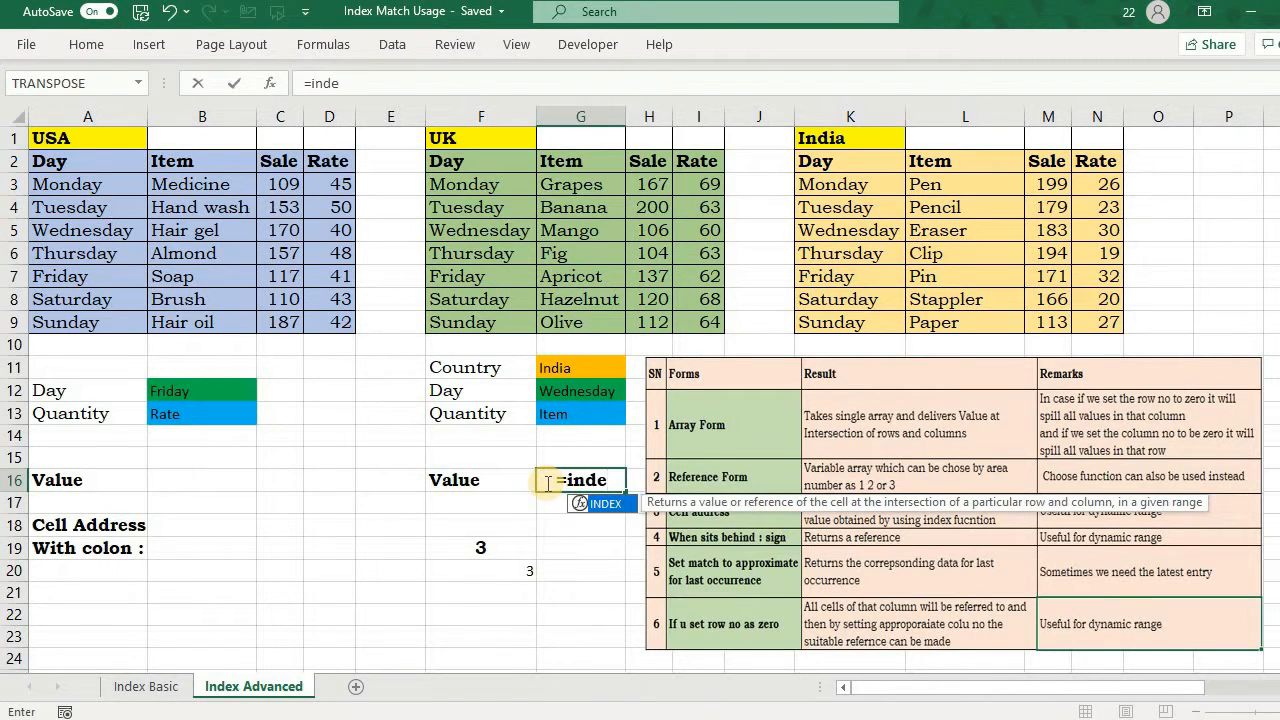
{"action": "key", "text": "Tab"}
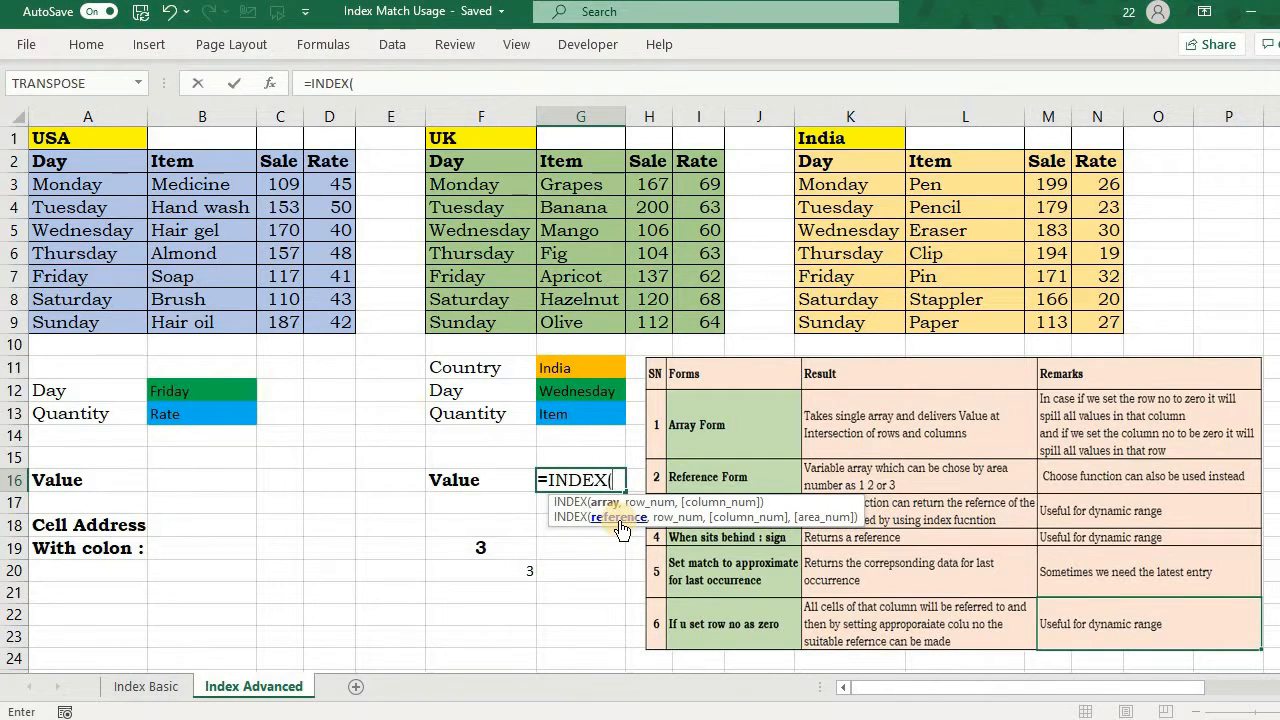
{"action": "key", "text": "Escape"}
Step: Start an INDEX formula in B16 with the USA table's absolute range $A$2:$D$9 as its array
{"action": "left_click", "coordinate": [240, 476]}
{"action": "type", "text": "="}
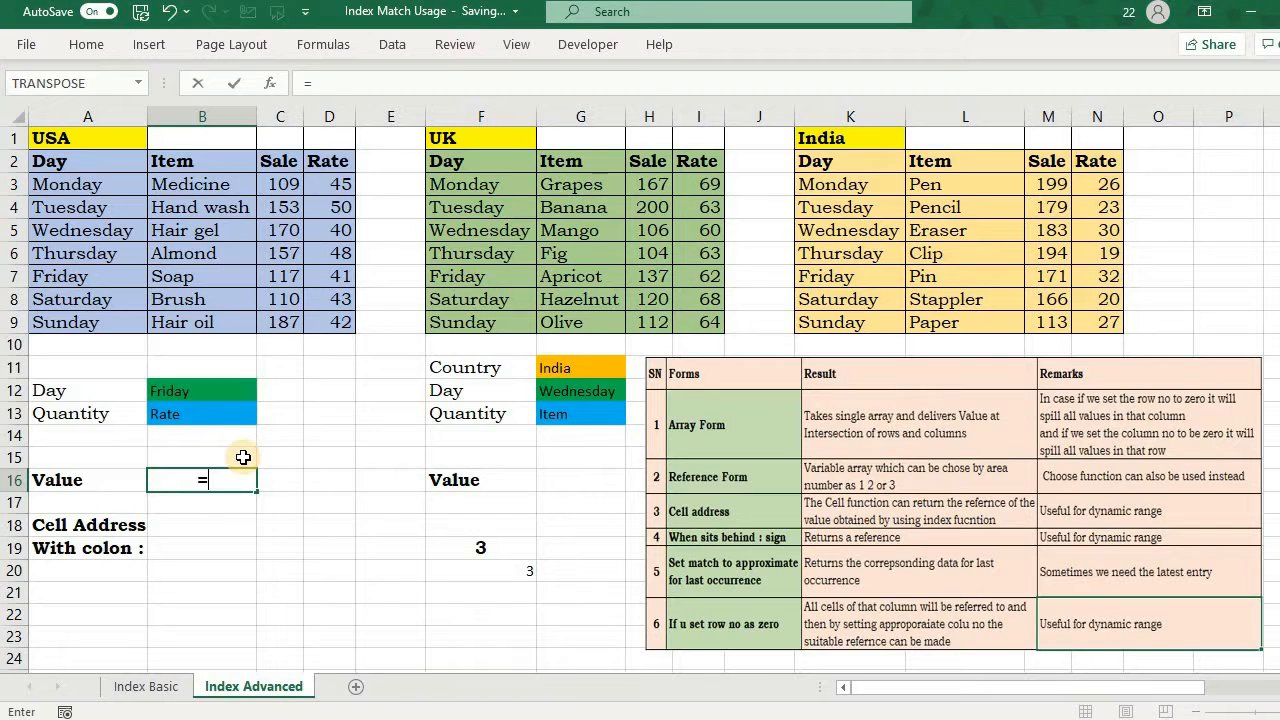
{"action": "type", "text": "index"}
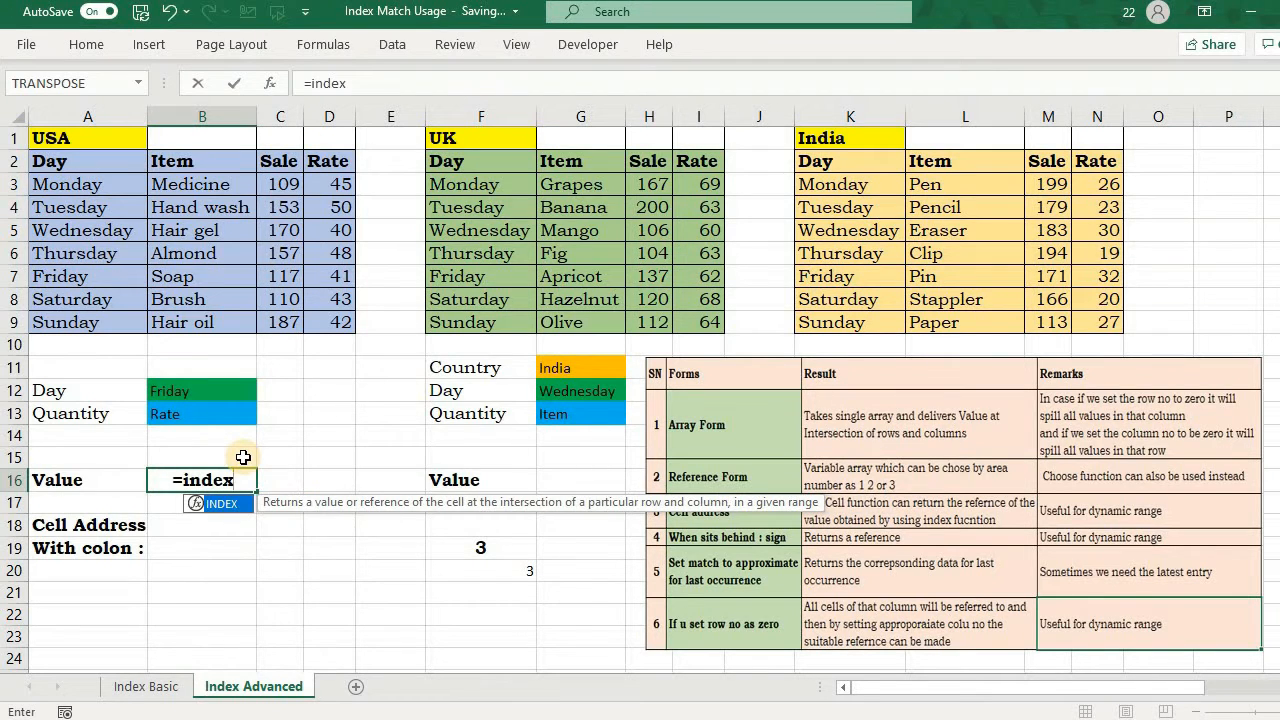
{"action": "key", "text": "Tab"}
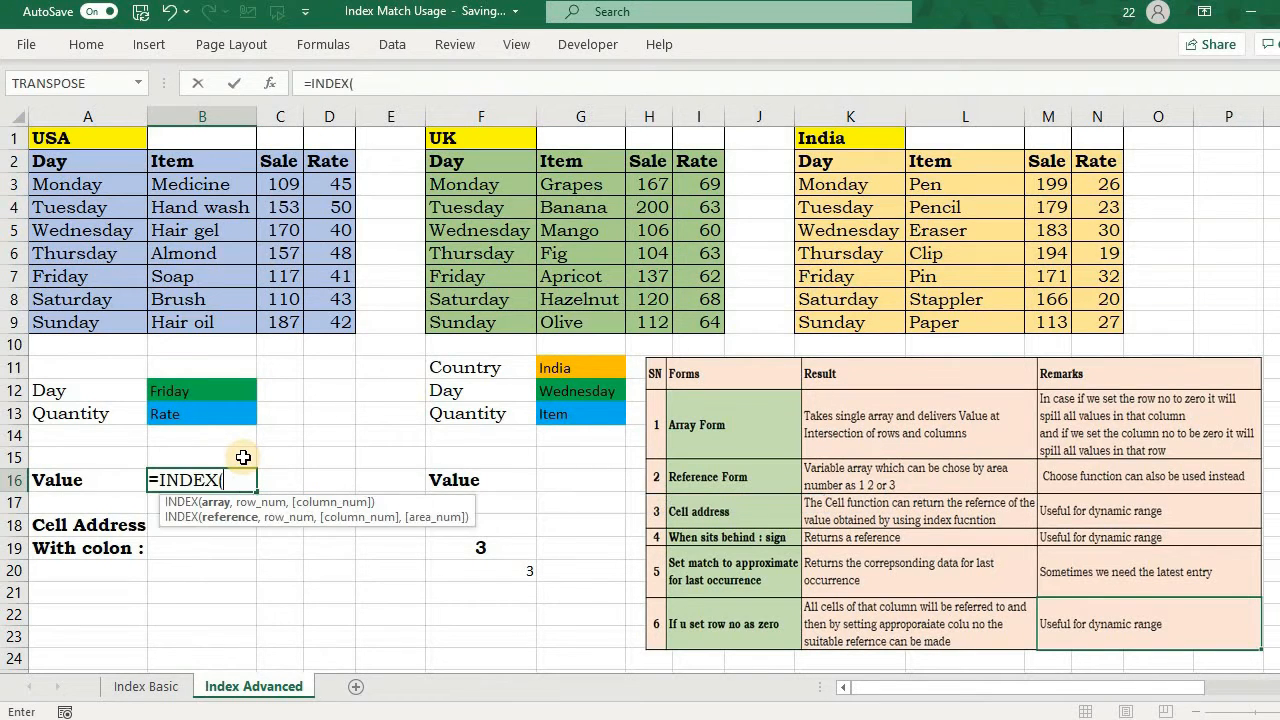
{"action": "left_click", "coordinate": [50, 165]}
{"action": "key", "text": "ctrl+shift+Down"}
{"action": "key", "text": "ctrl+shift+Right"}
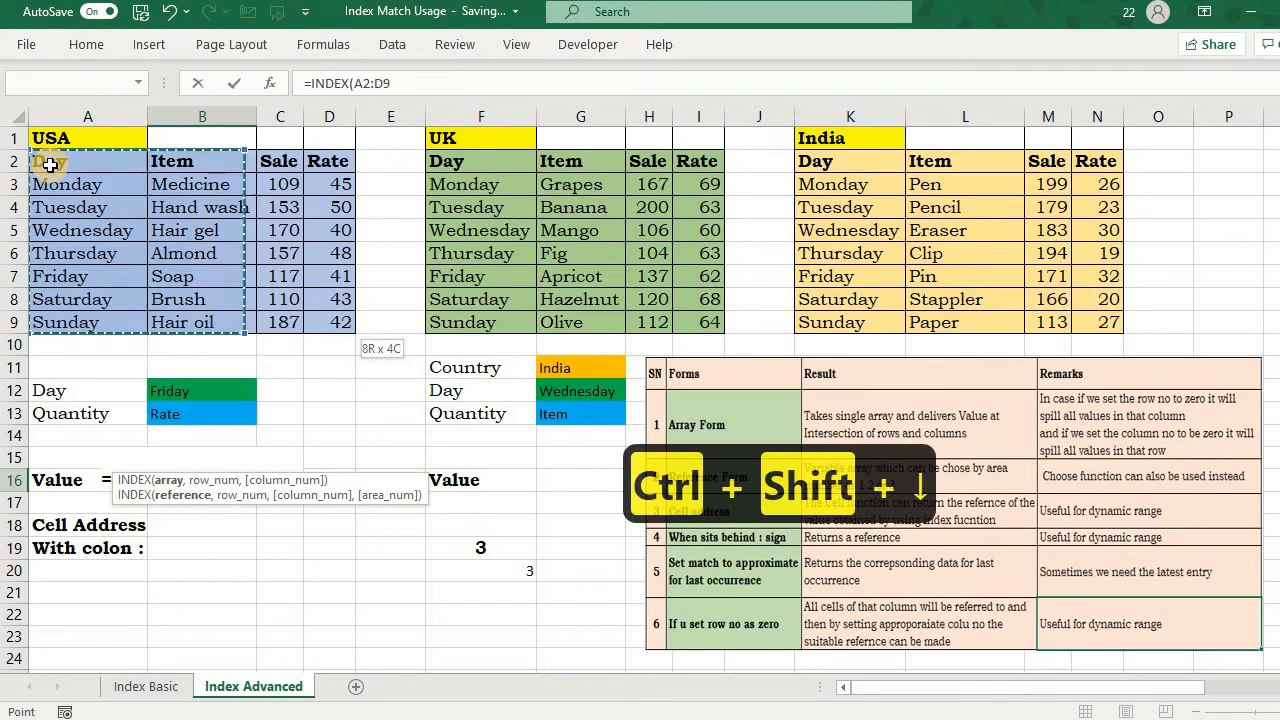
{"action": "key", "text": "F4"}
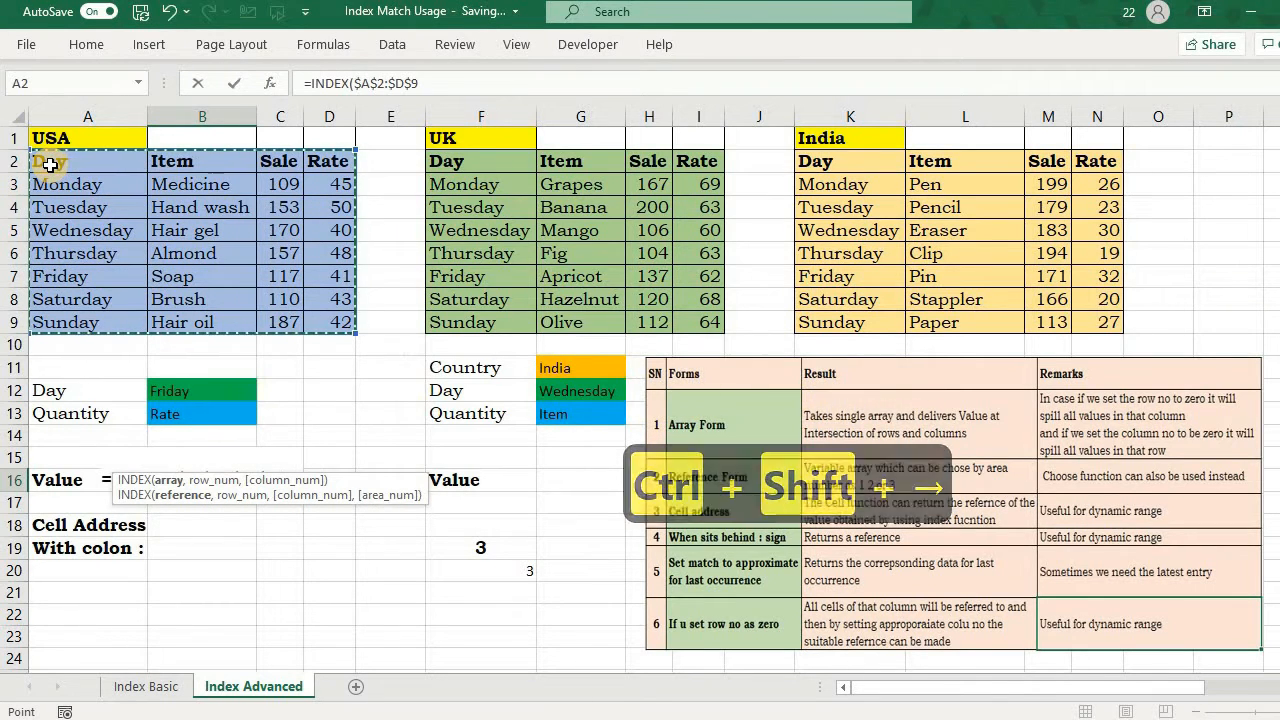
Step: Add a MATCH function as the row number in B16's formula, with $B$12 as its lookup value
{"action": "type", "text": ","}
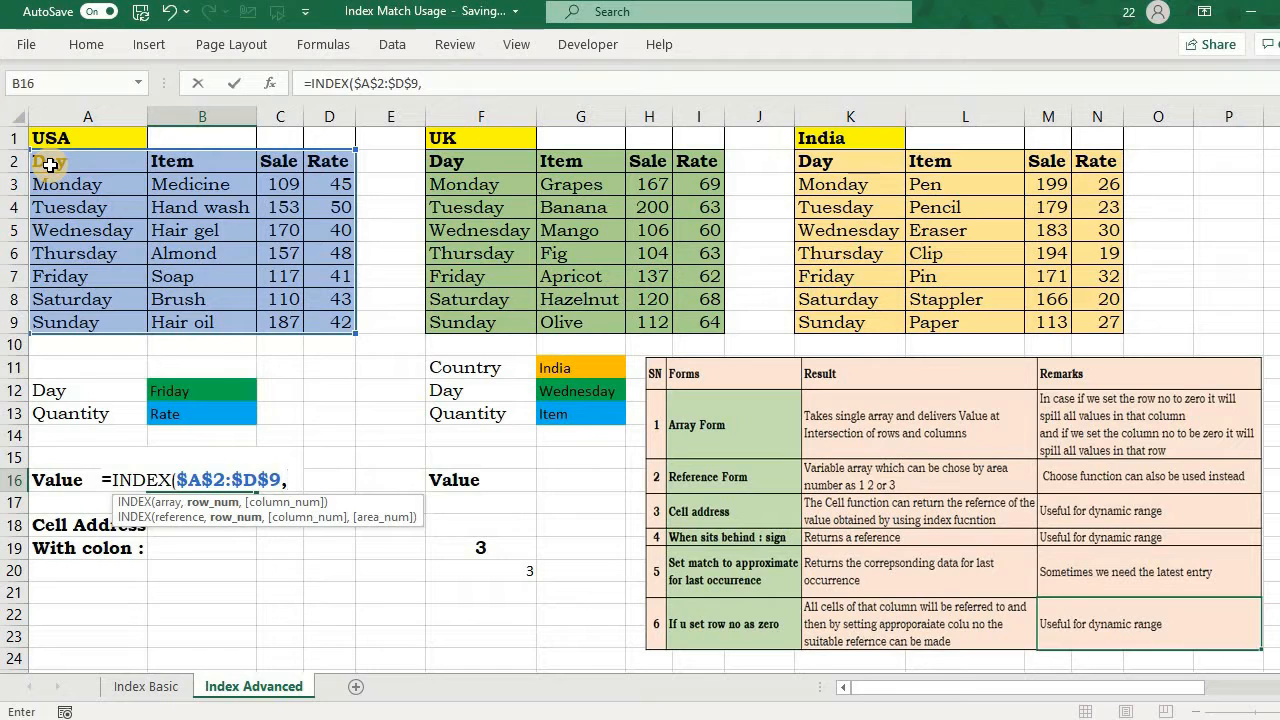
{"action": "type", "text": "match"}
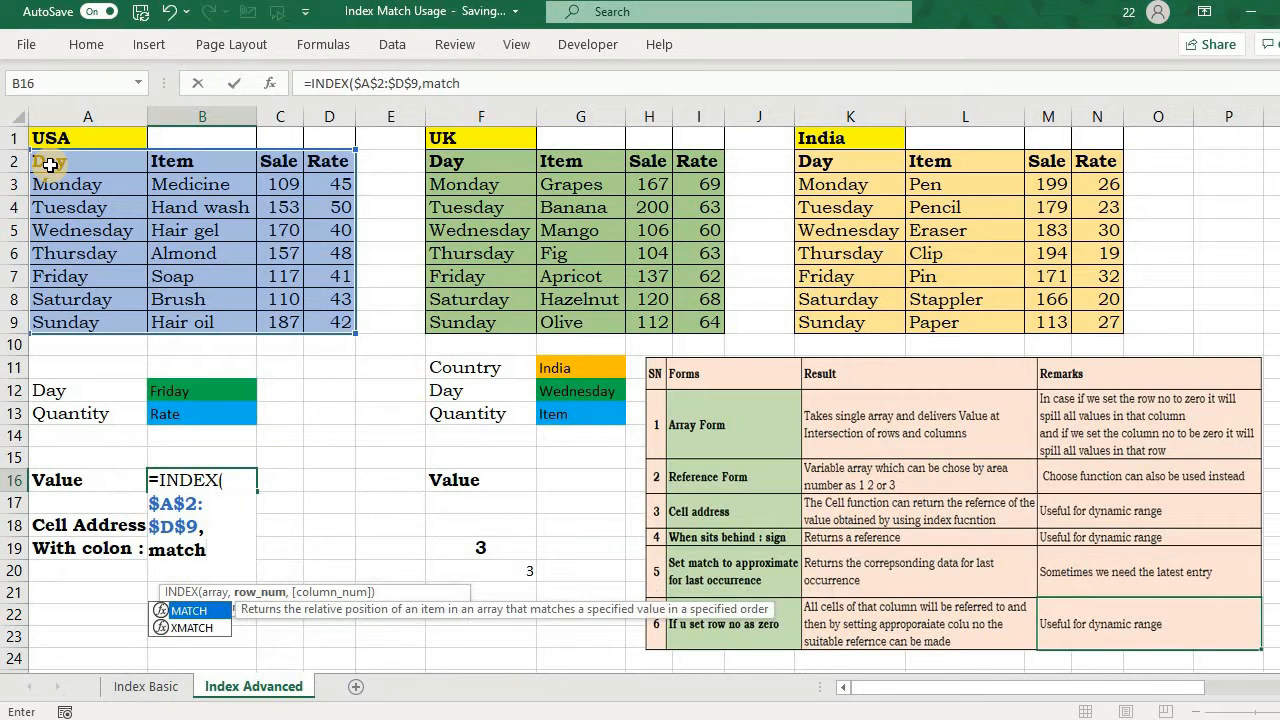
{"action": "key", "text": "Tab"}
{"action": "key", "text": "Return"}
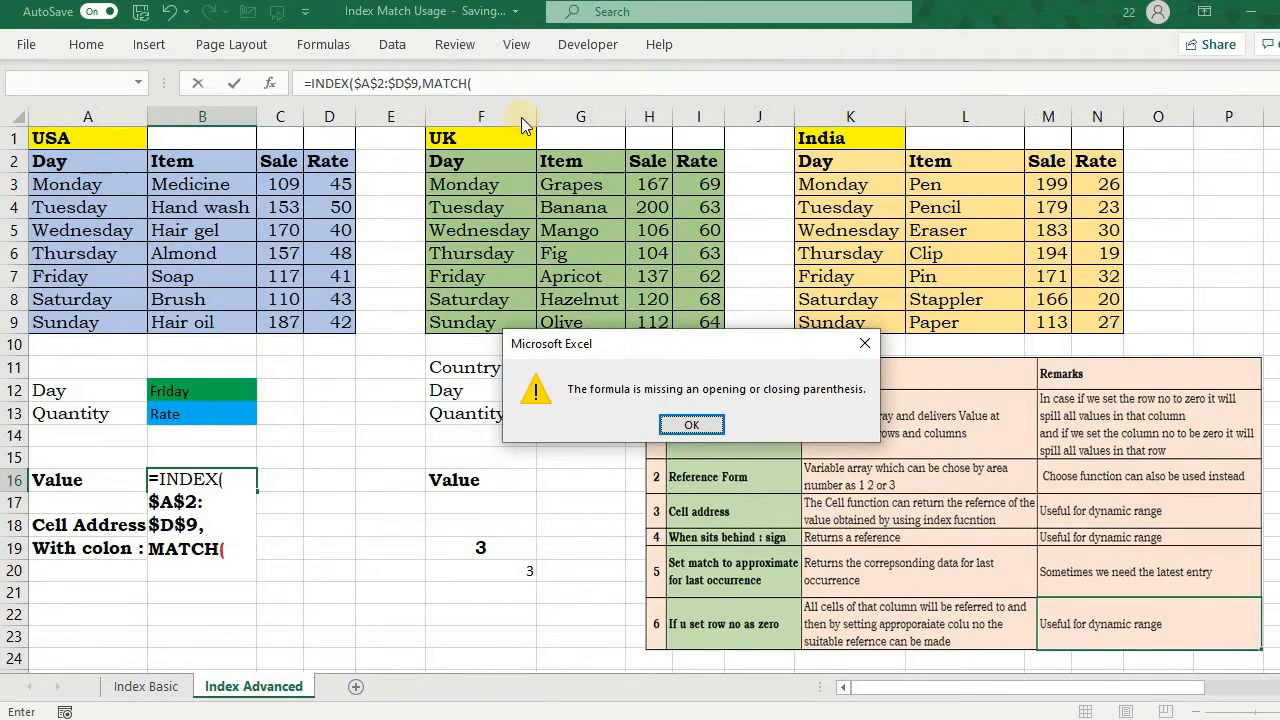
{"action": "left_click", "coordinate": [868, 344]}
{"action": "left_click", "coordinate": [229, 543]}
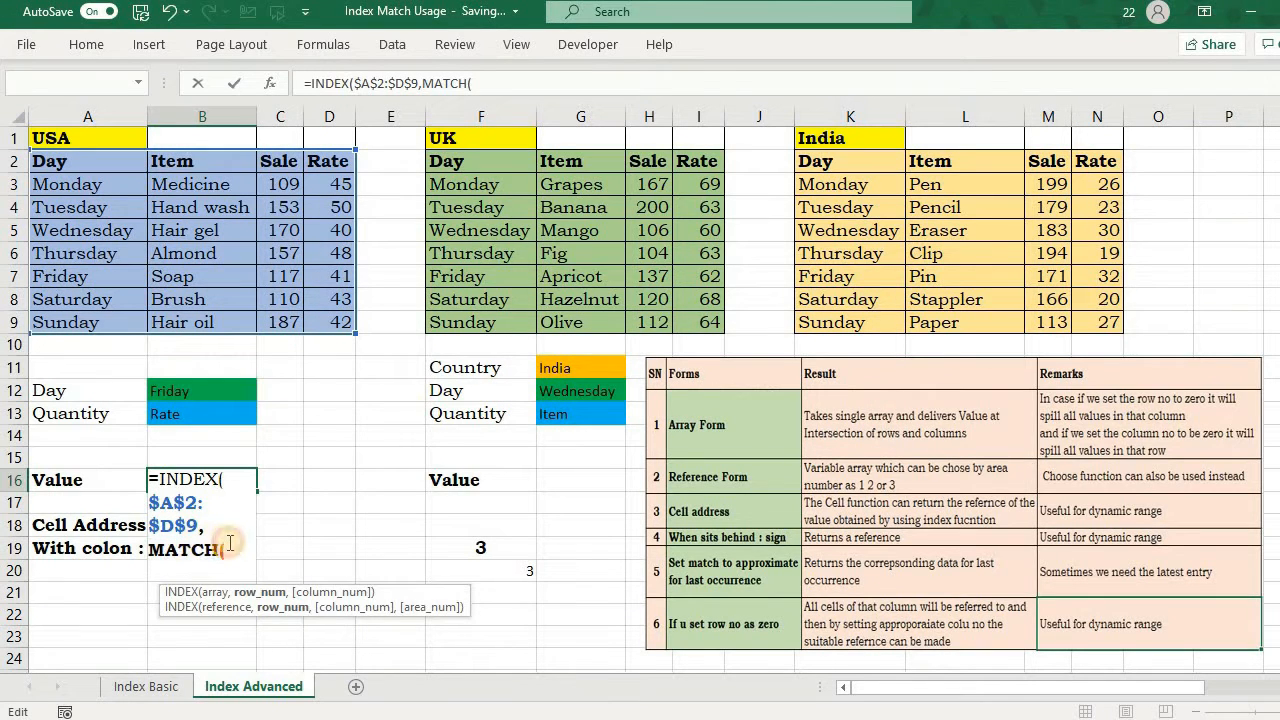
{"action": "left_click", "coordinate": [198, 389]}
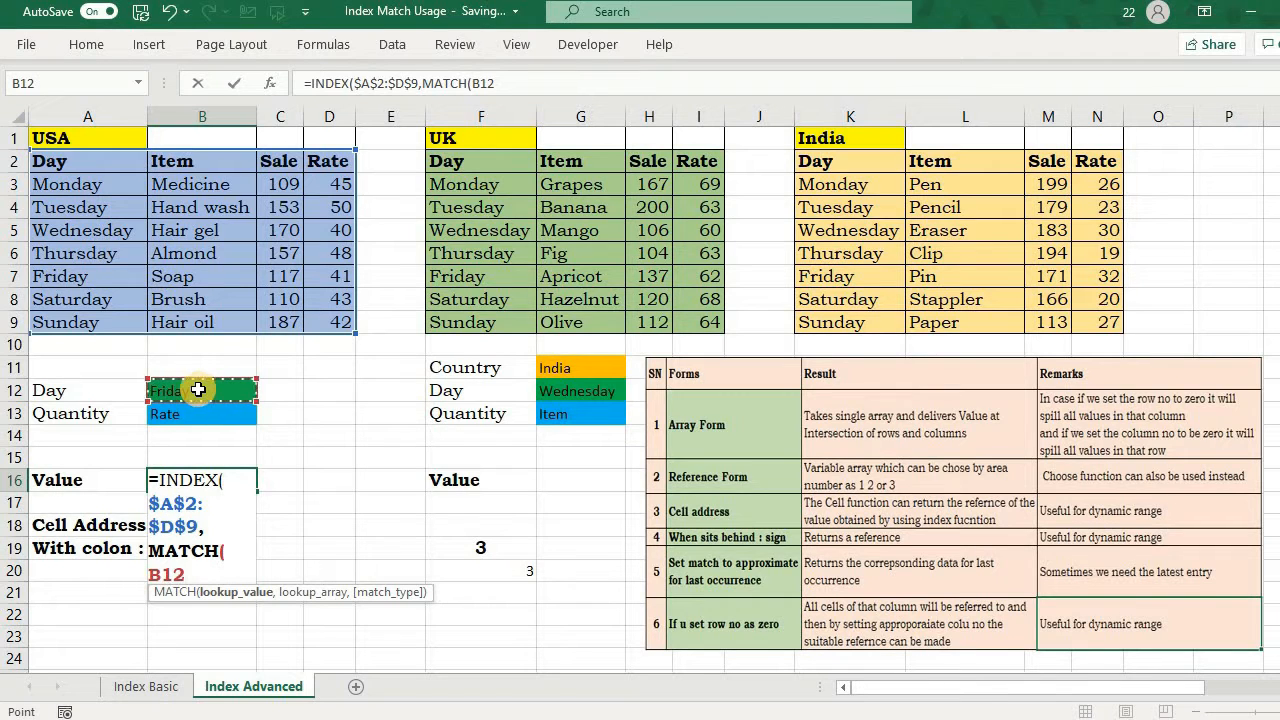
{"action": "key", "text": "F4"}
{"action": "type", "text": ","}
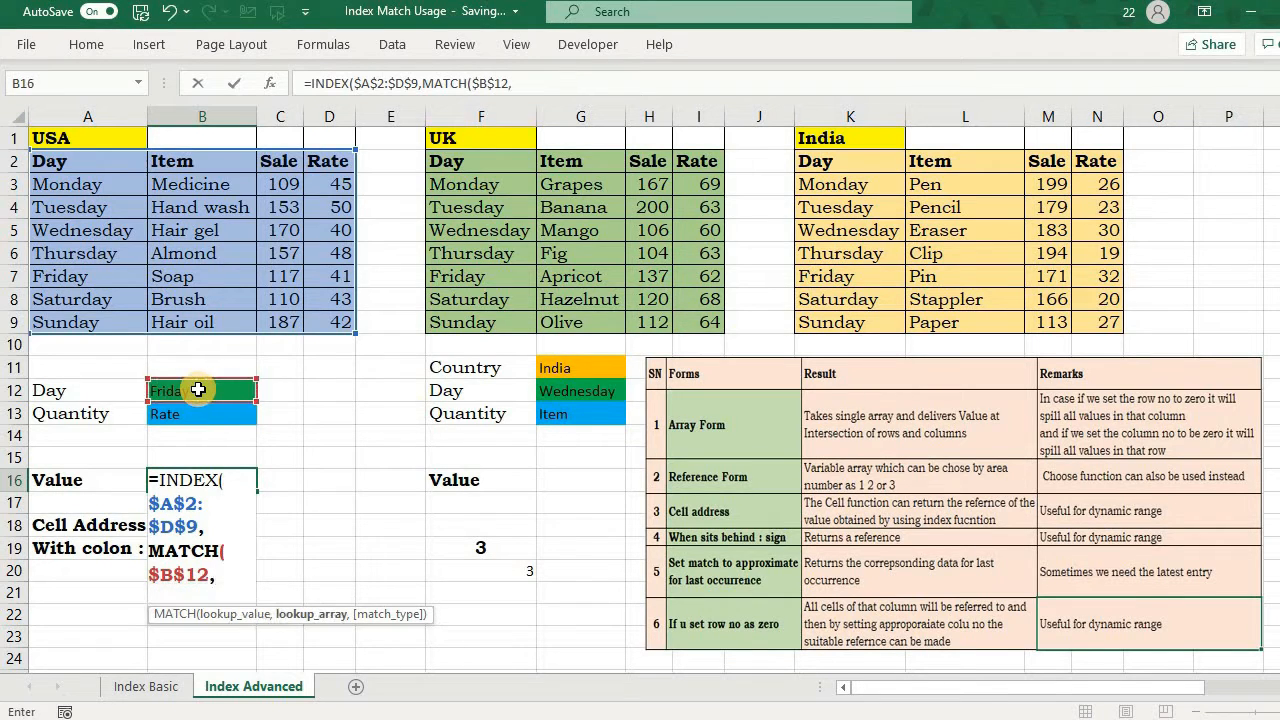
Step: Complete the row MATCH with the lookup array $A$2:$A$9 and exact match type 0
{"action": "left_click", "coordinate": [54, 169]}
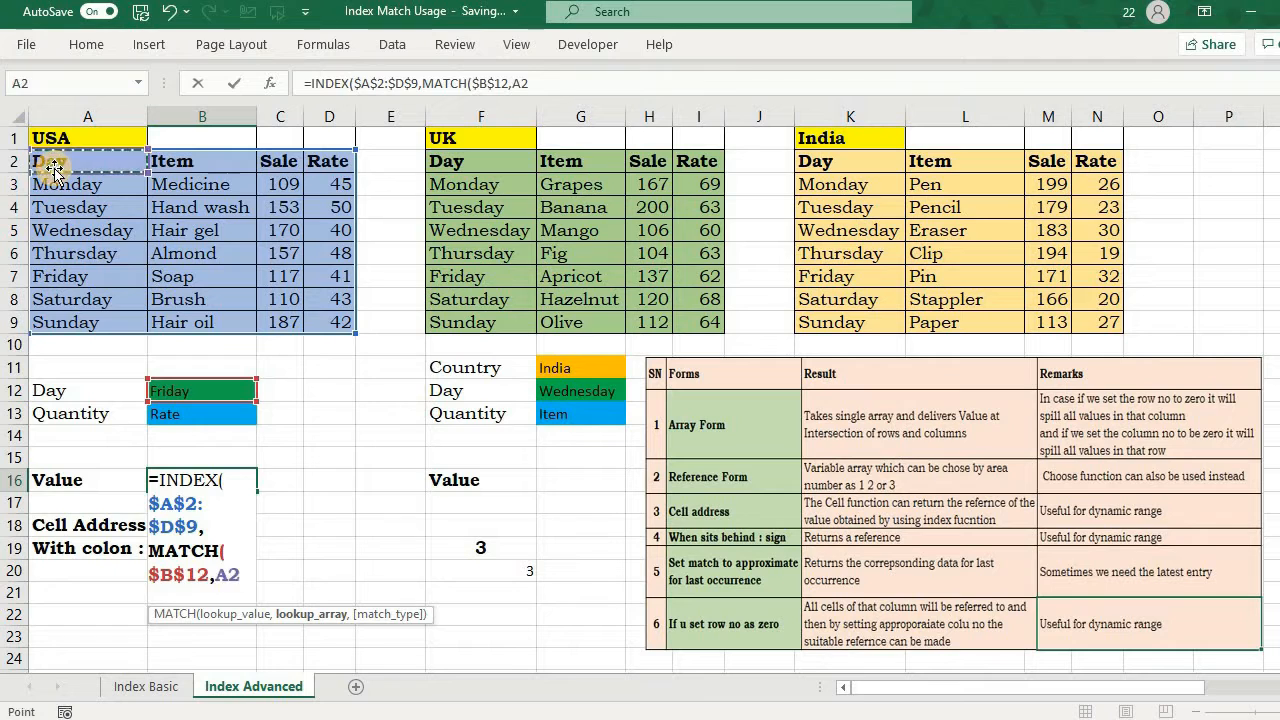
{"action": "key", "text": "ctrl+shift+Down"}
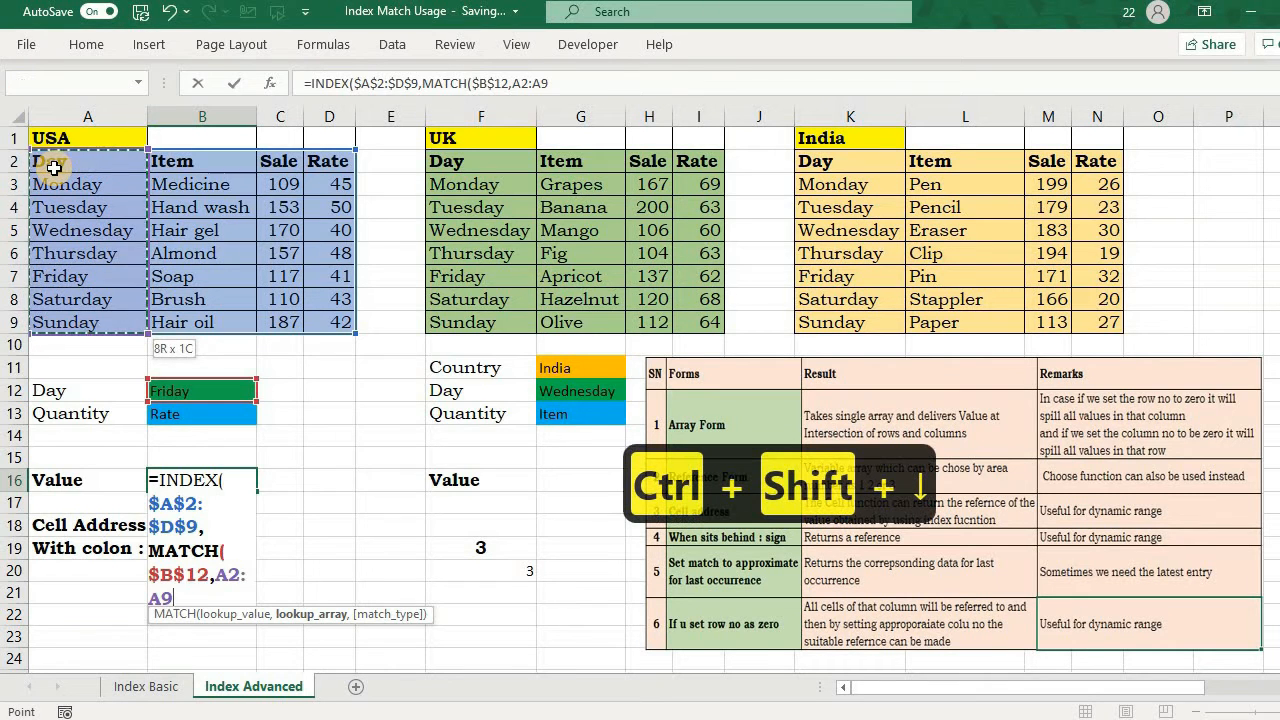
{"action": "key", "text": "F4"}
{"action": "type", "text": ","}
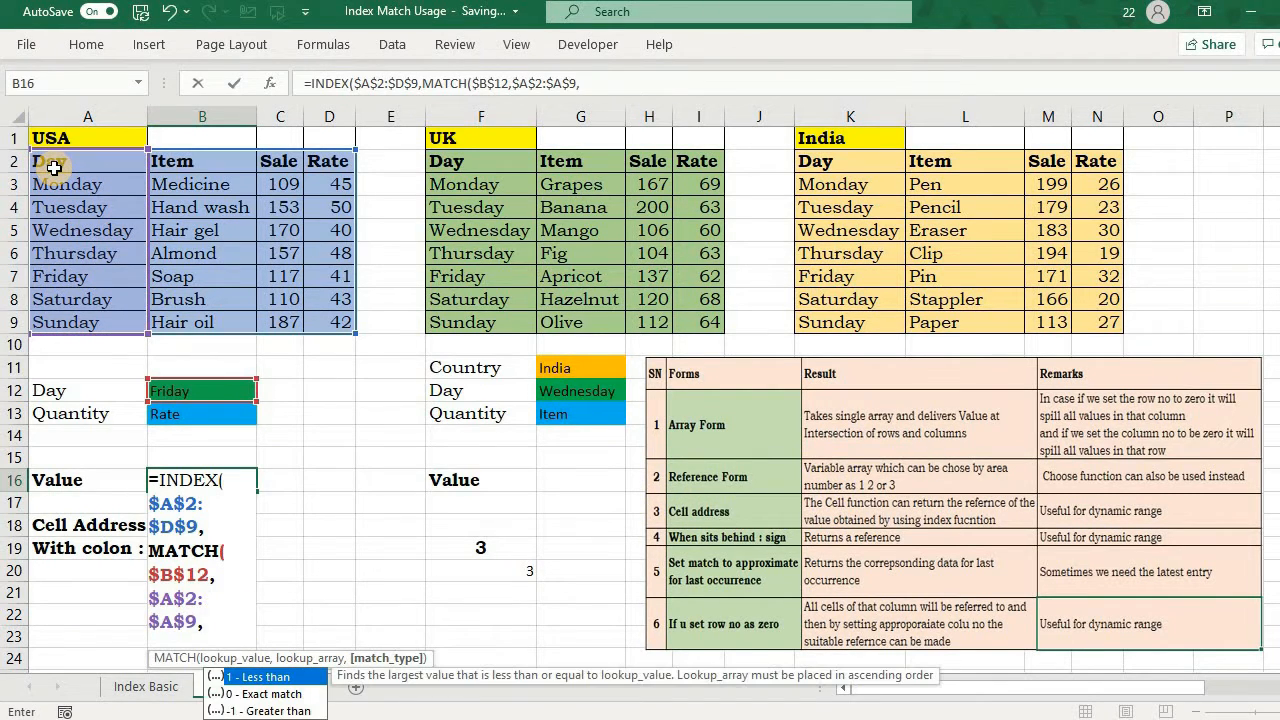
{"action": "key", "text": "Down"}
{"action": "key", "text": "Tab"}
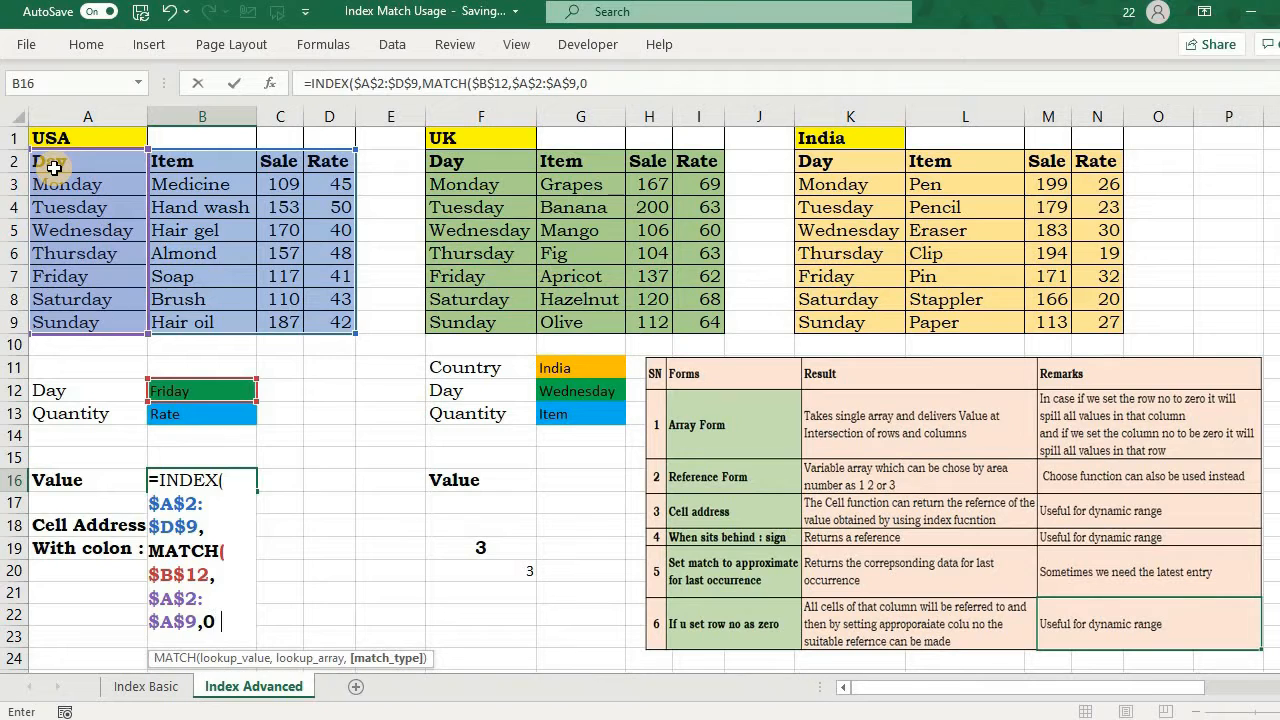
{"action": "type", "text": ")"}
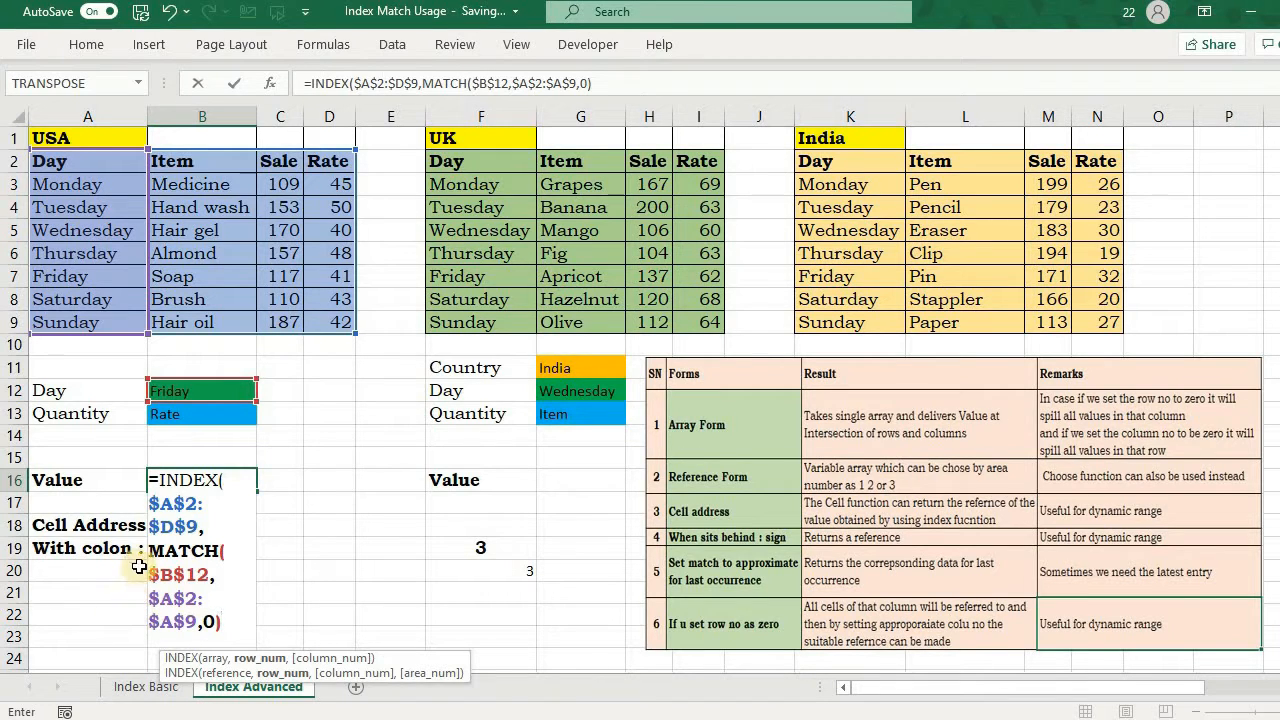
Step: Replace the row MATCH expression in B16's formula with its evaluated value, and undo the replacement
{"action": "left_click_drag", "start_coordinate": [152, 543], "coordinate": [248, 633]}
{"action": "type", "text": "6"}
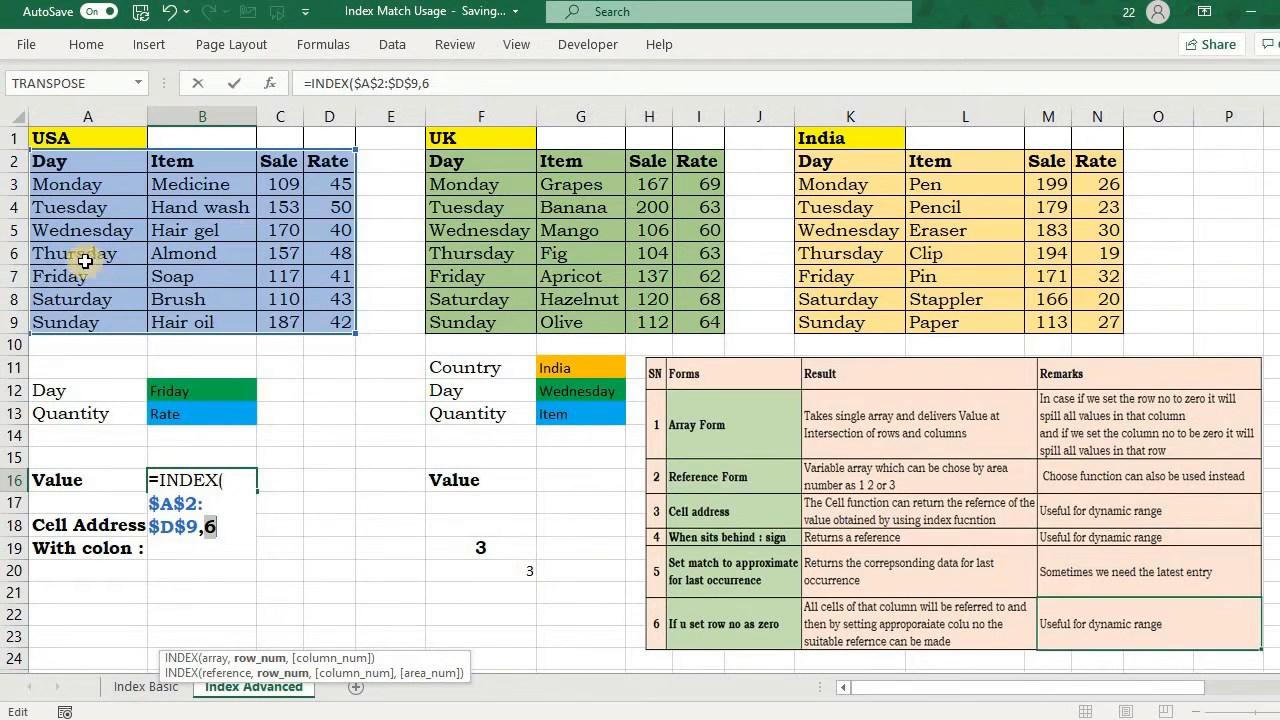
{"action": "key", "text": "ctrl+z"}
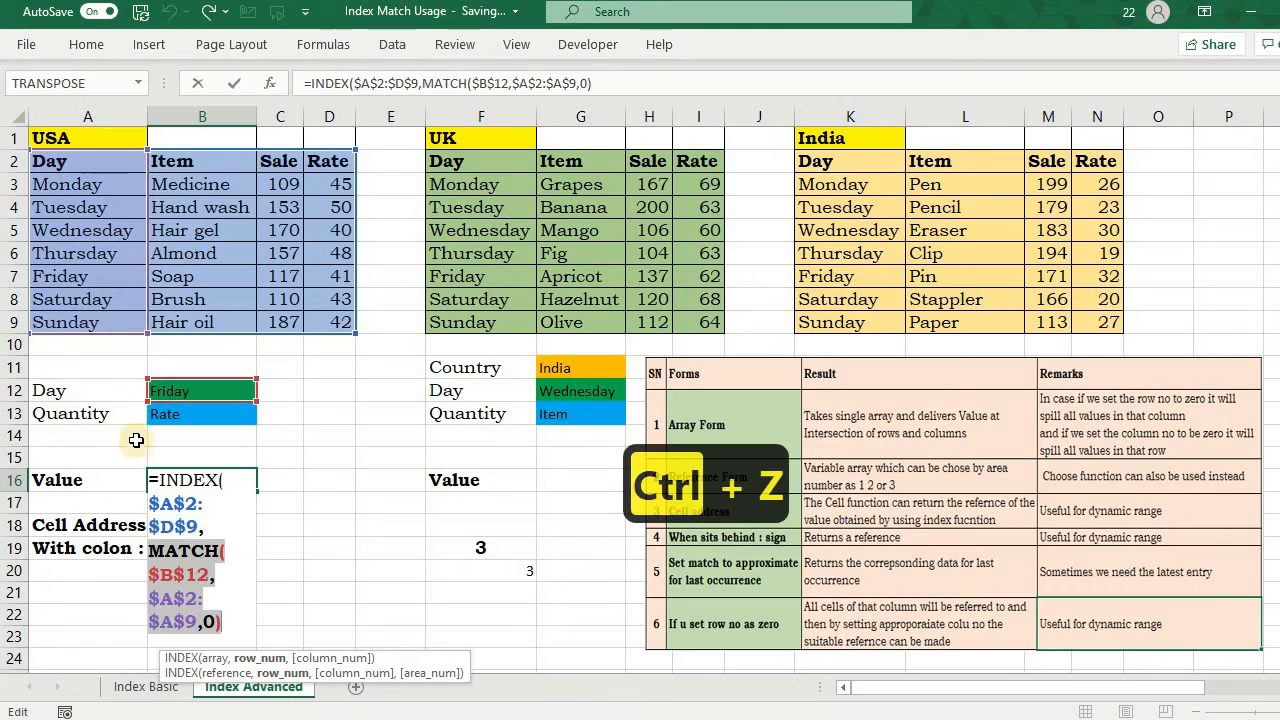
Step: Add a second MATCH as the column number in B16's formula, looking up $B$13 in $A$2:$D$2 with exact match 0
{"action": "left_click", "coordinate": [230, 620]}
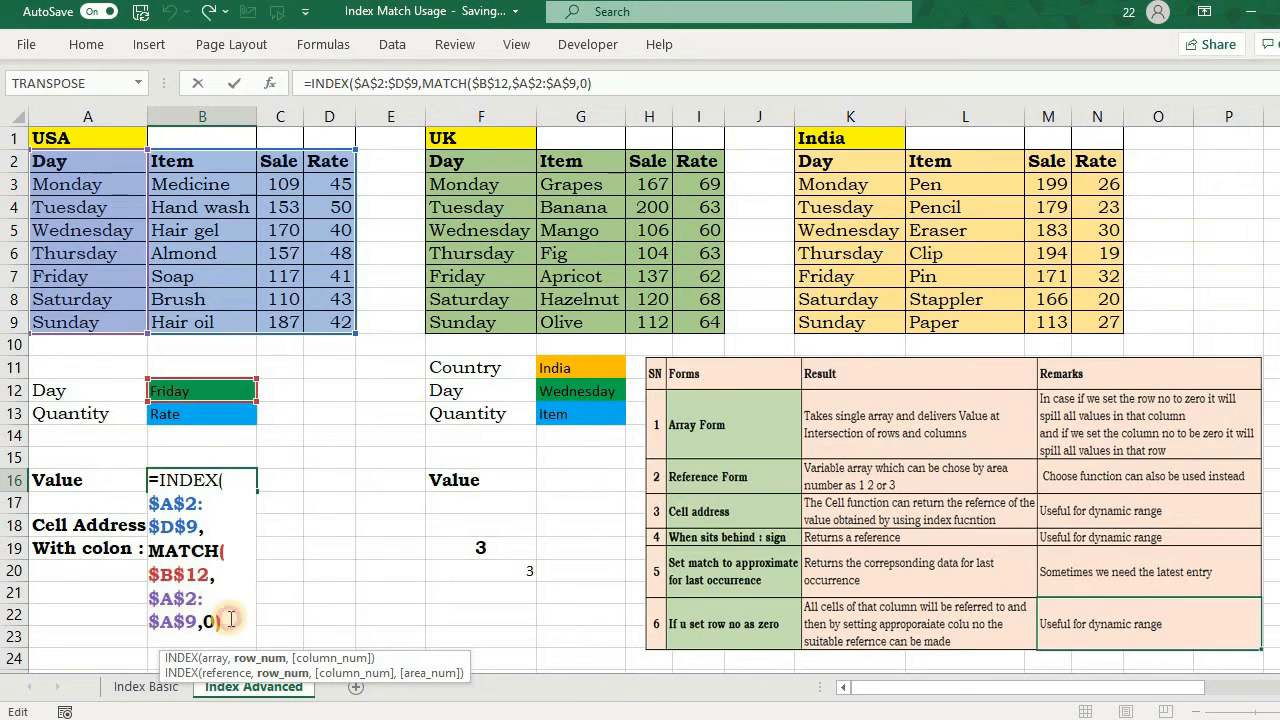
{"action": "type", "text": ","}
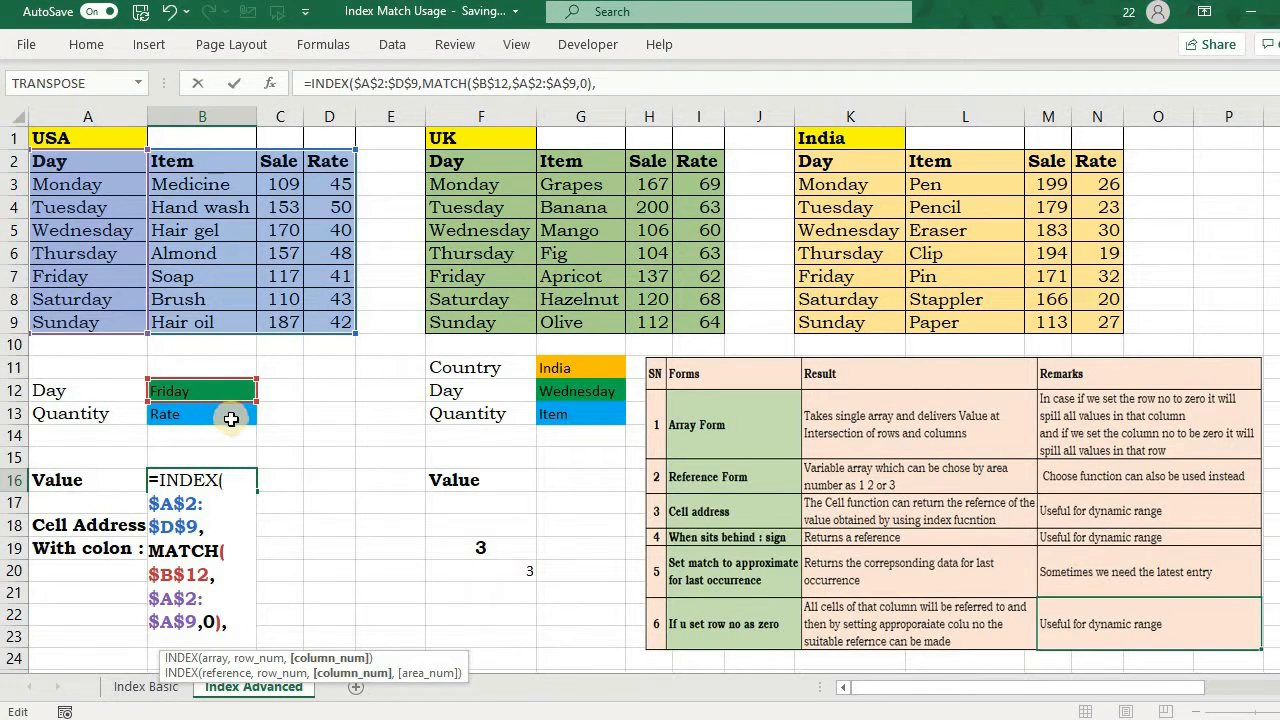
{"action": "type", "text": "matc"}
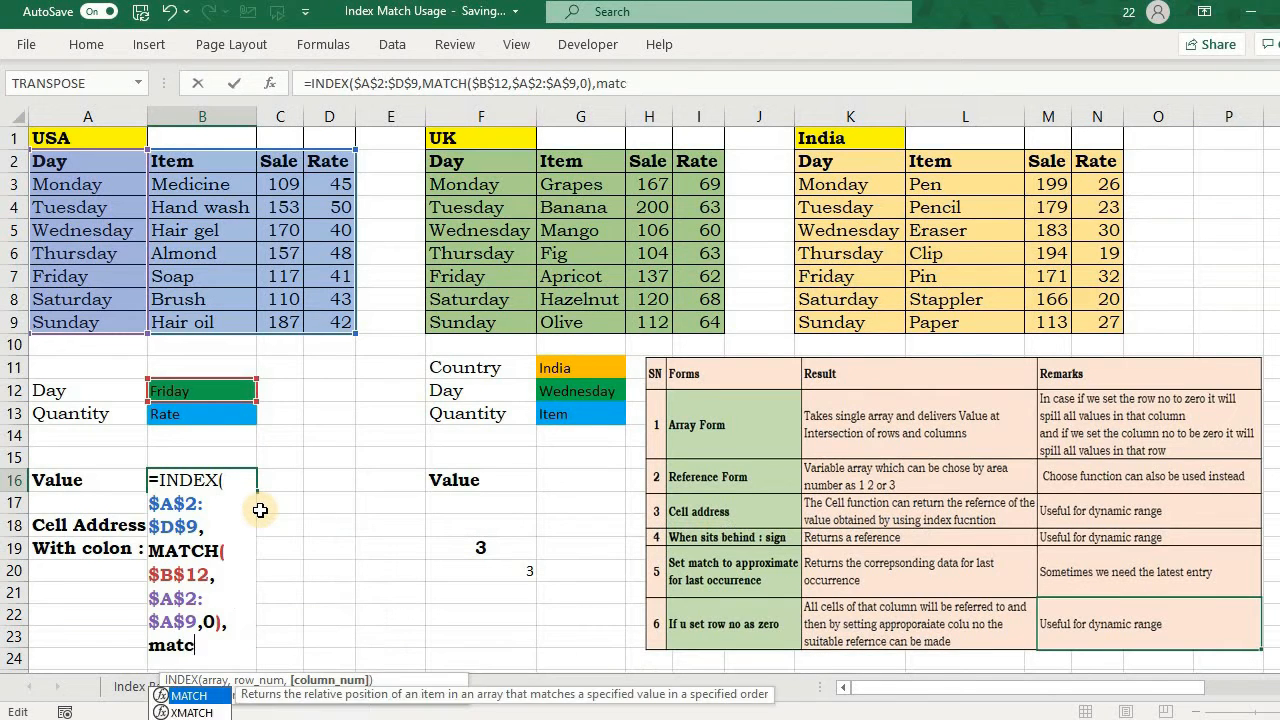
{"action": "type", "text": "h"}
{"action": "key", "text": "Tab"}
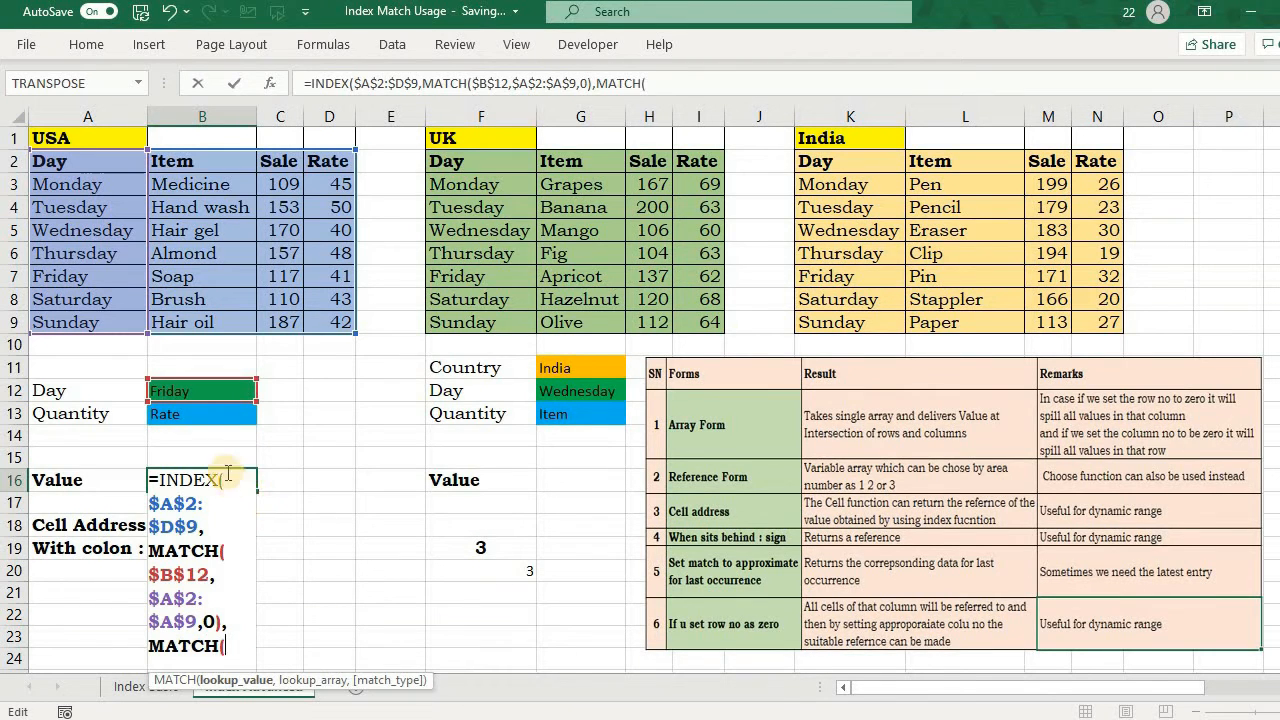
{"action": "left_click", "coordinate": [204, 415]}
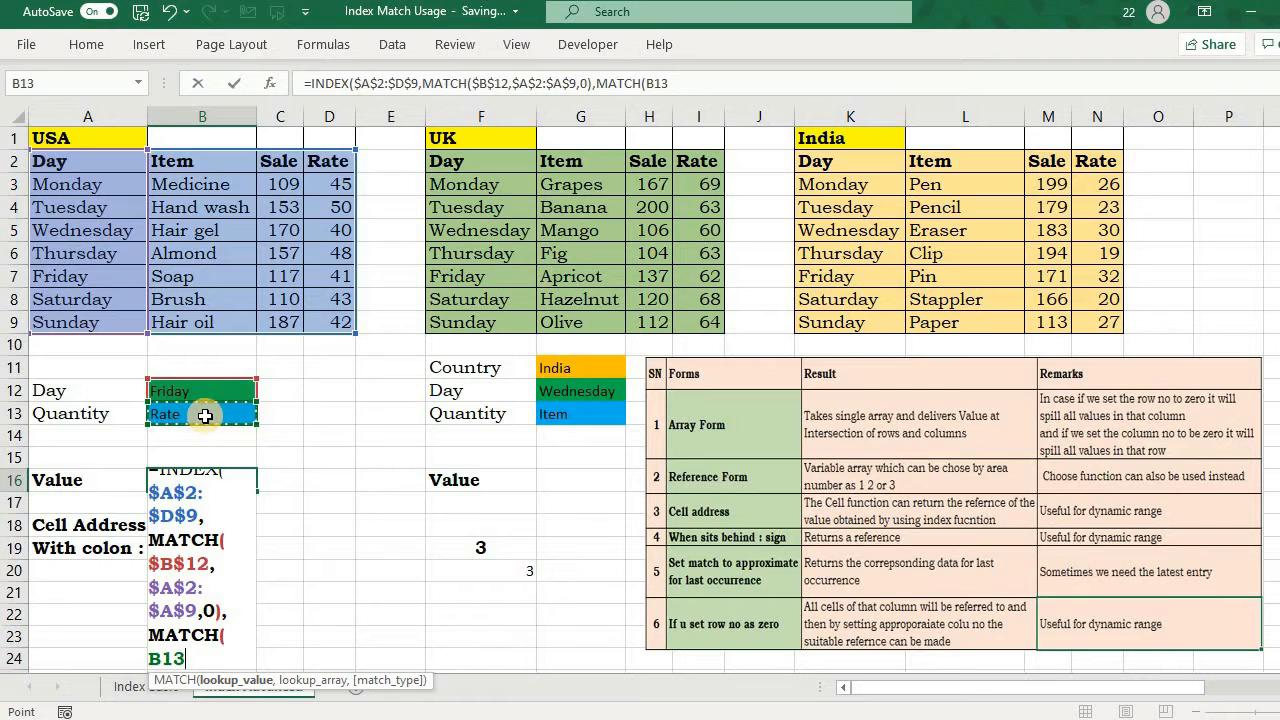
{"action": "key", "text": "F4"}
{"action": "type", "text": ","}
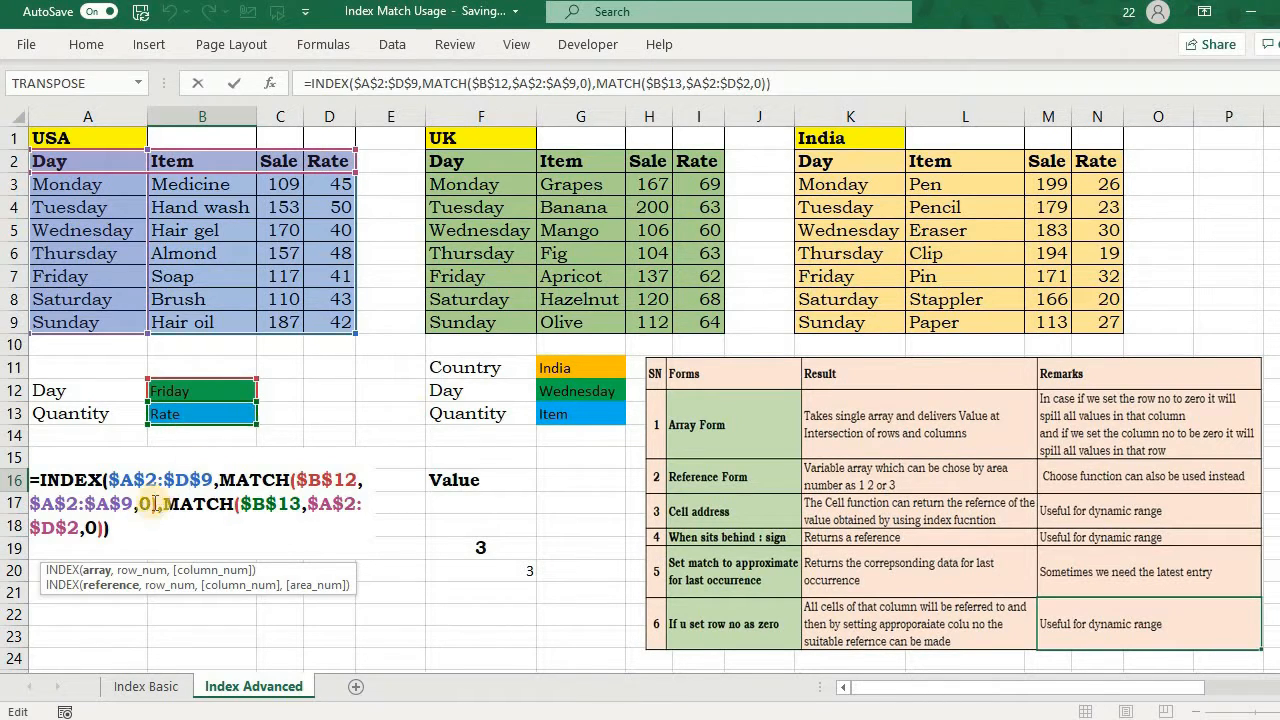
Step: Set the USA lookup's Quantity in B13 to Sale
{"action": "left_click", "coordinate": [245, 417]}
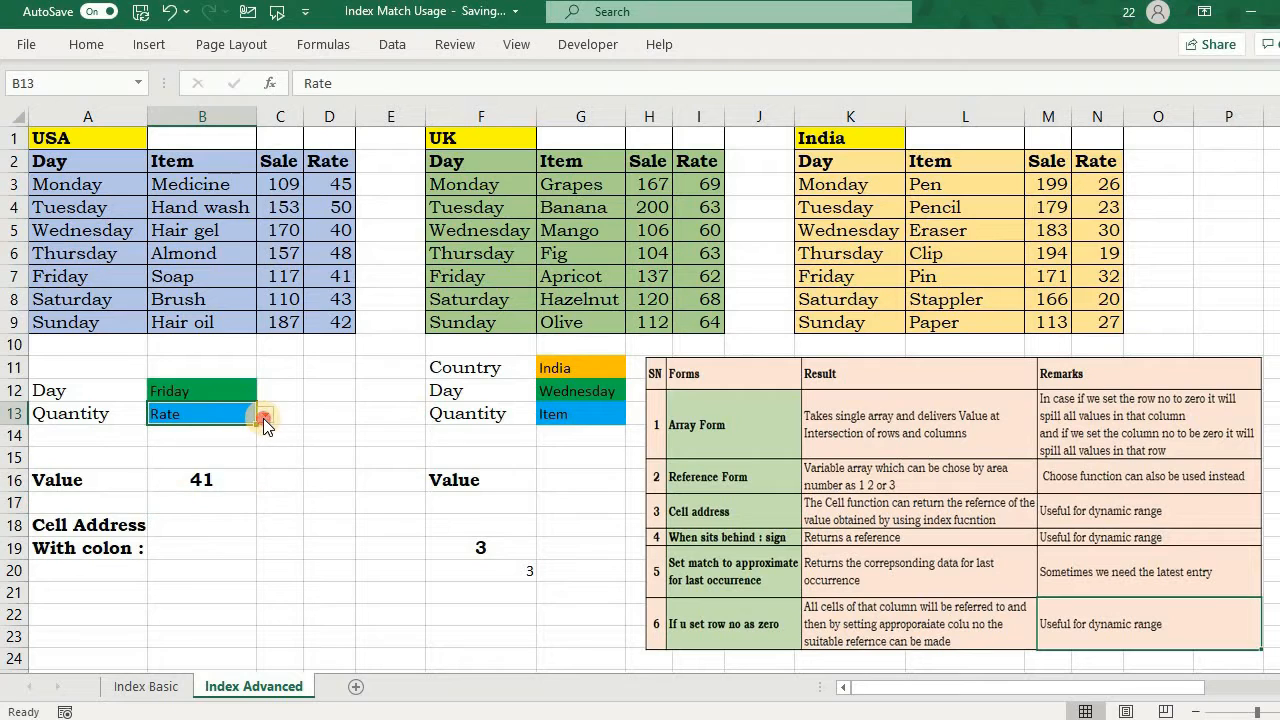
{"action": "left_click", "coordinate": [265, 415]}
{"action": "left_click", "coordinate": [237, 441]}
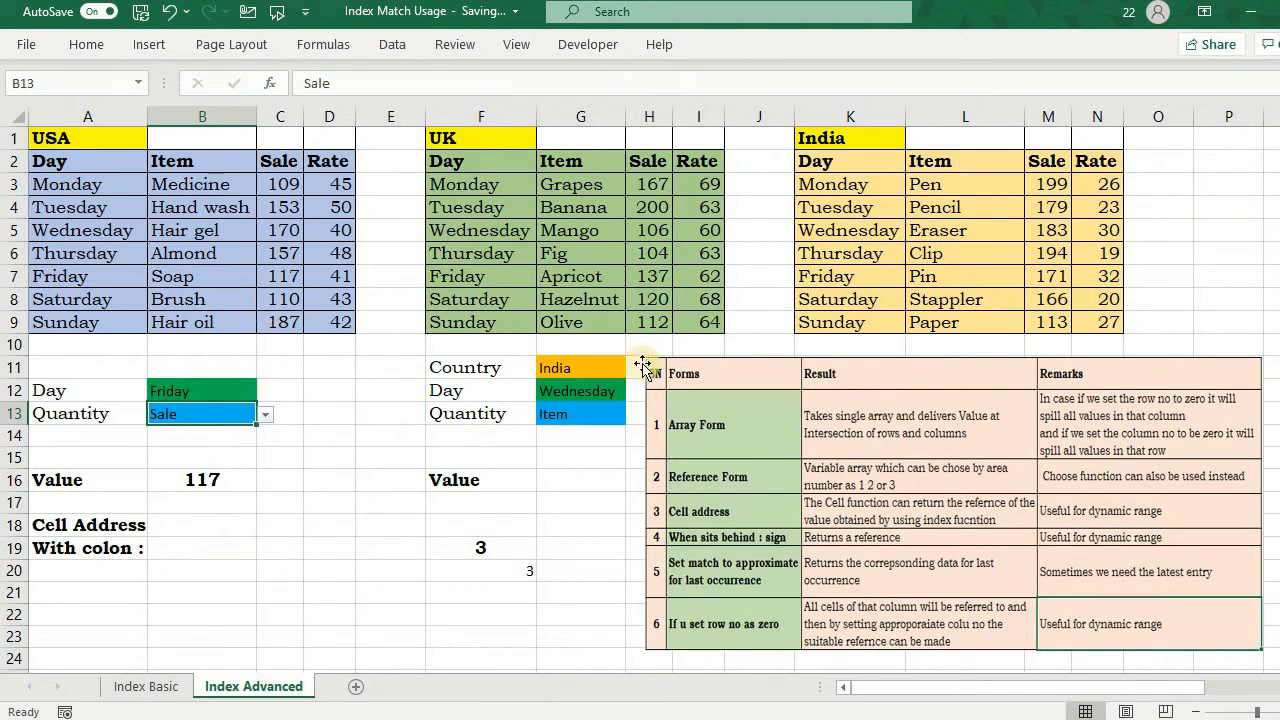
Step: Start a reference-form INDEX formula in G16 with the USA table $A$2:$D$9 as the first area inside parentheses
{"action": "left_click", "coordinate": [567, 480]}
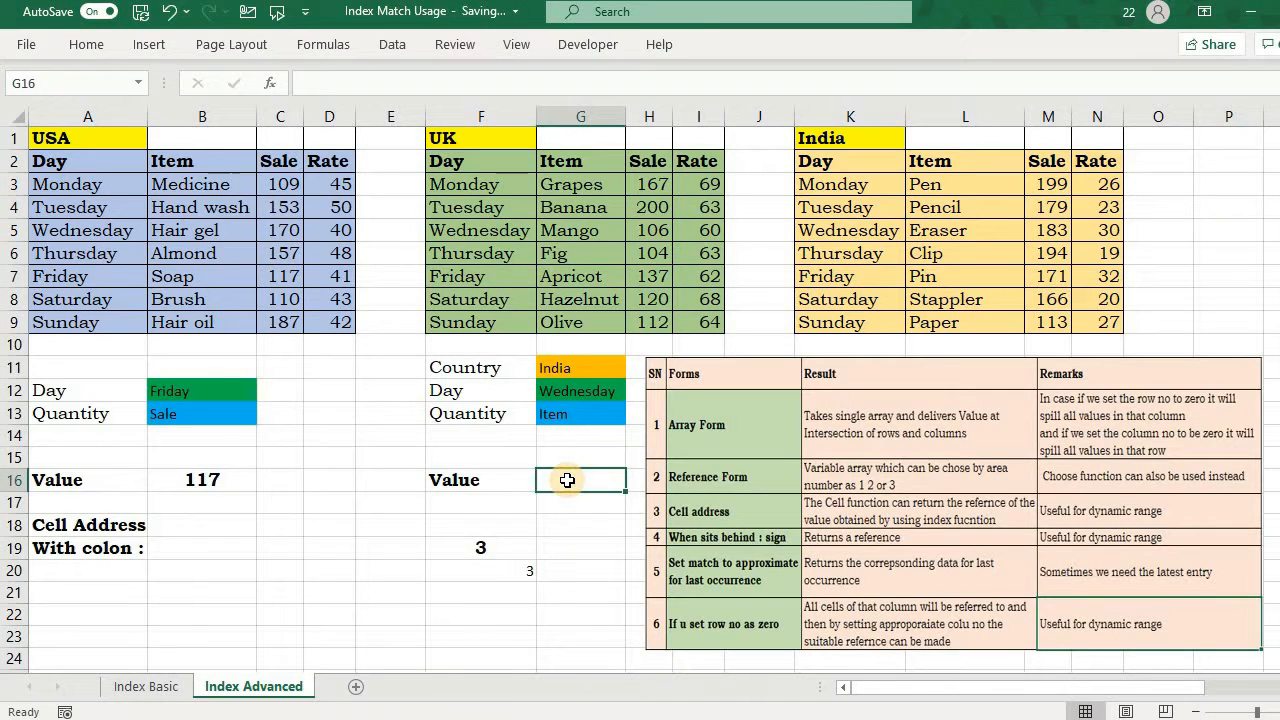
{"action": "type", "text": "=ind"}
{"action": "key", "text": "Tab"}
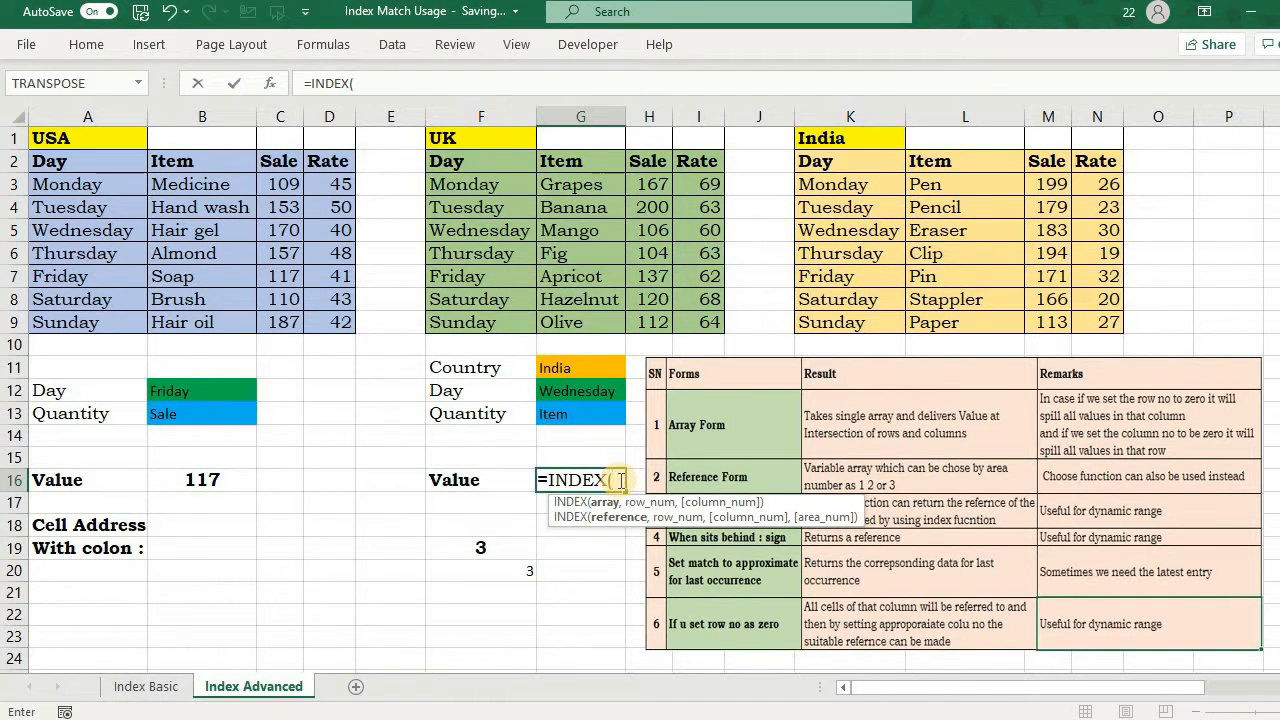
{"action": "type", "text": "("}
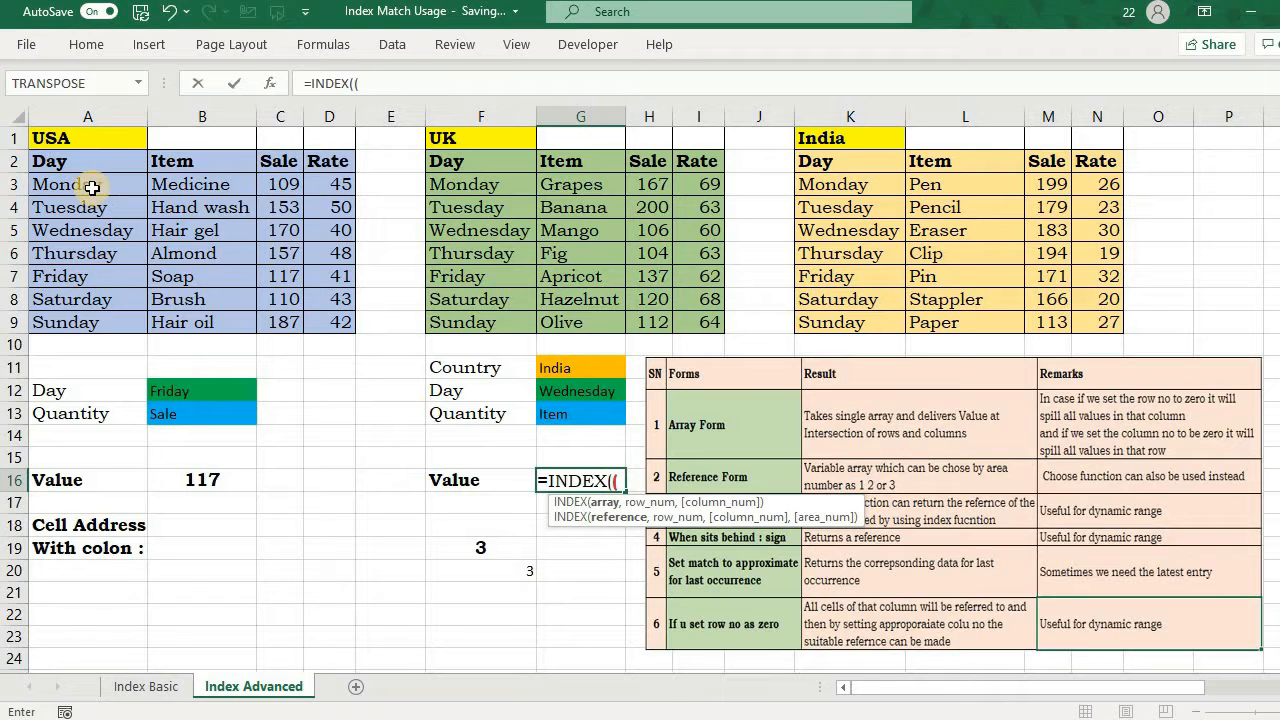
{"action": "left_click", "coordinate": [75, 160]}
{"action": "key", "text": "ctrl+shift+Down"}
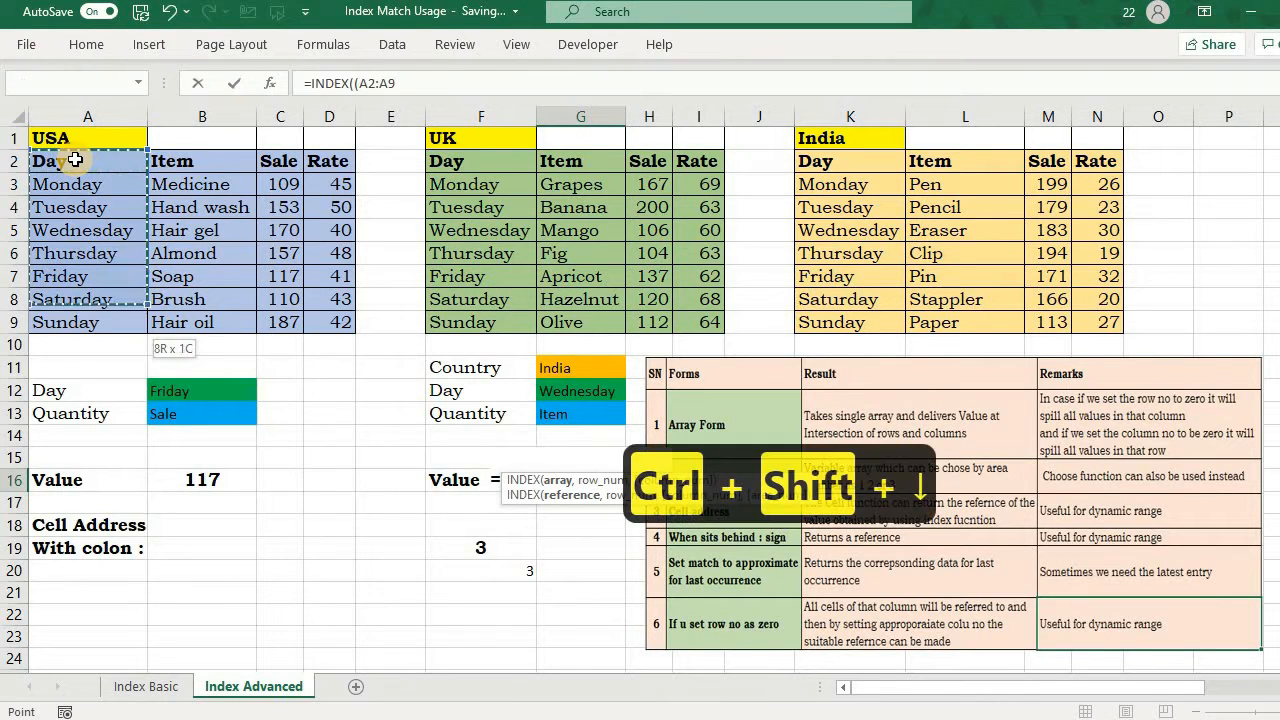
{"action": "key", "text": "ctrl+shift+Right"}
{"action": "key", "text": "F4"}
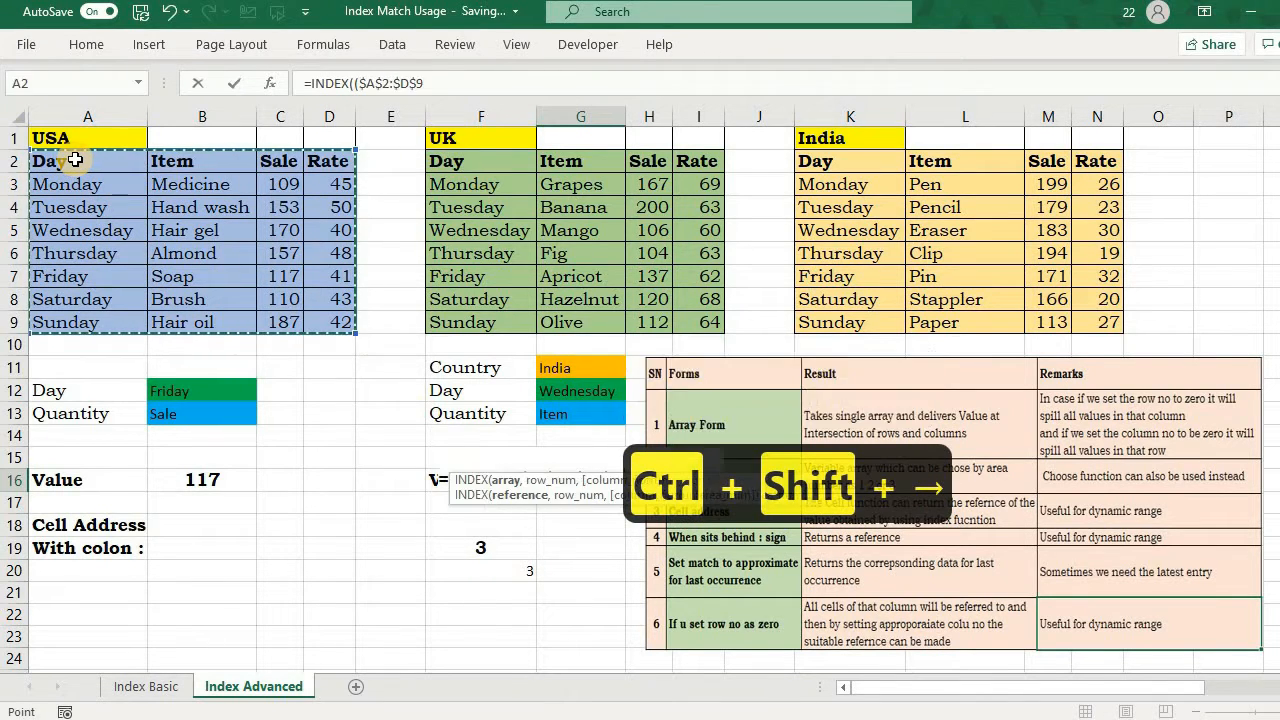
{"action": "type", "text": ","}
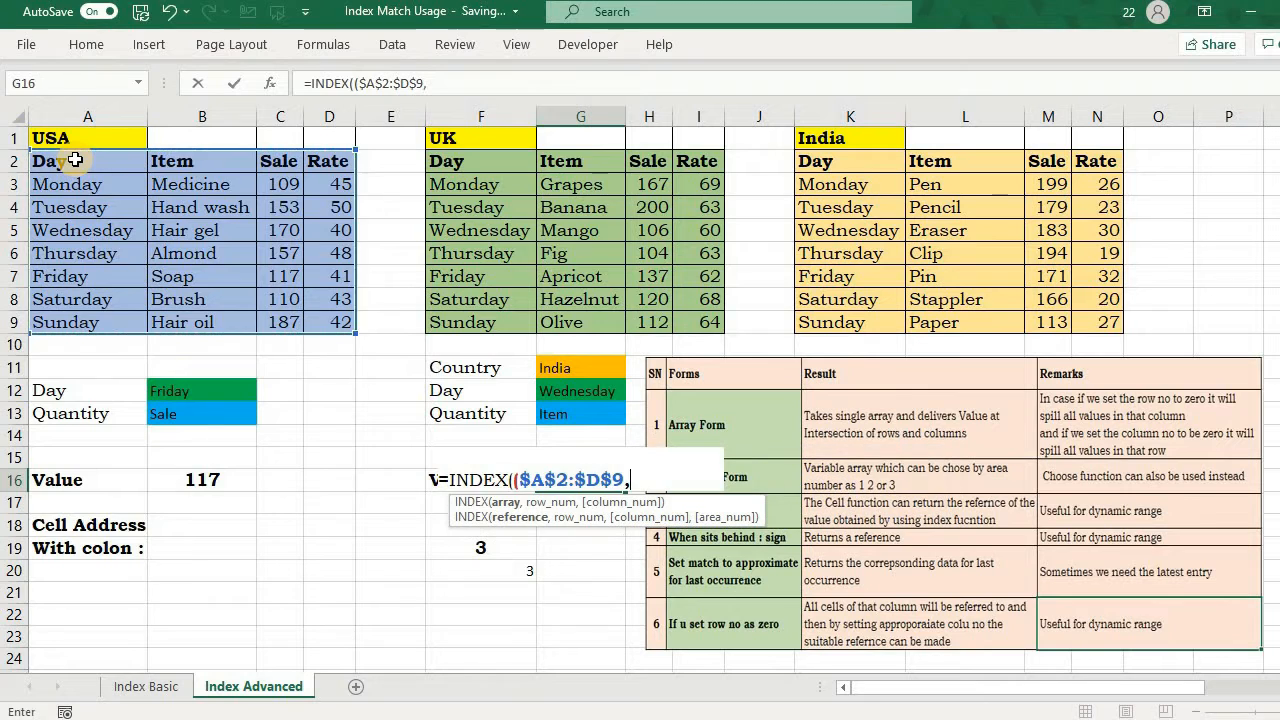
Step: Add the UK table's absolute range $F$2:$I$9 as the second area of G16's INDEX reference
{"action": "left_click", "coordinate": [458, 161]}
{"action": "key", "text": "ctrl+shift+Down"}
{"action": "key", "text": "ctrl+shift+Right"}
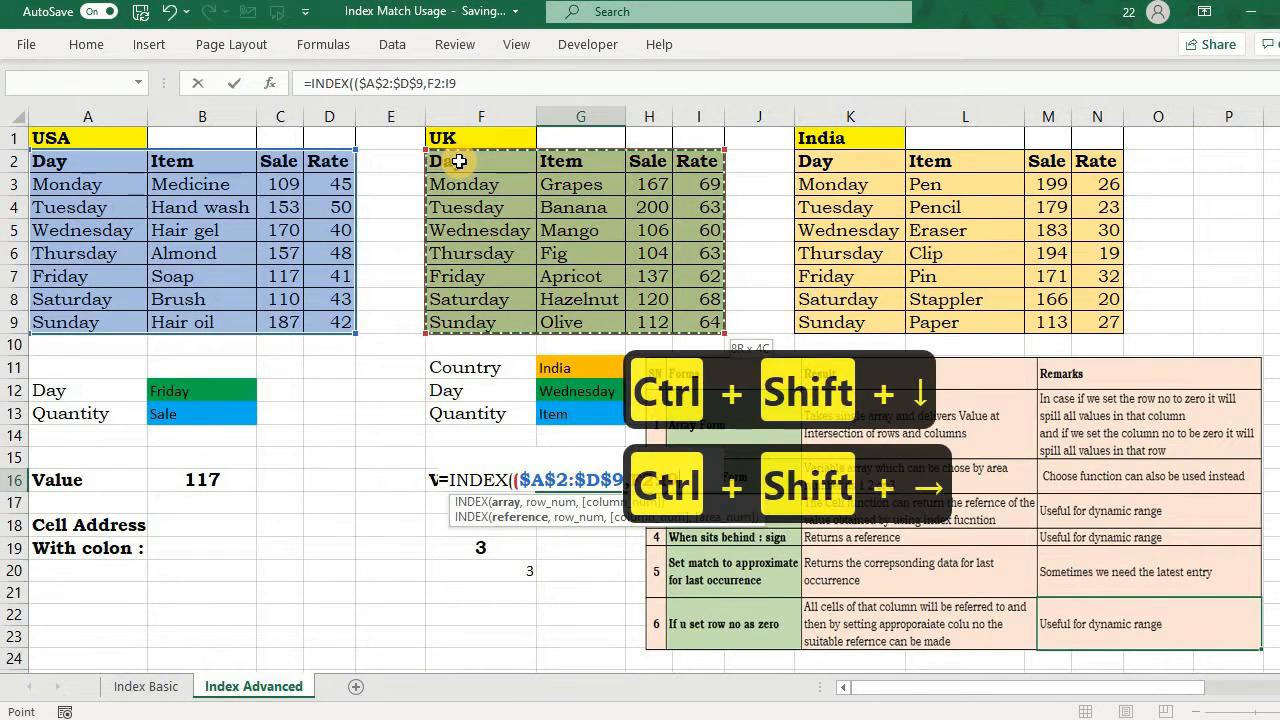
{"action": "key", "text": "F4"}
{"action": "type", "text": ","}
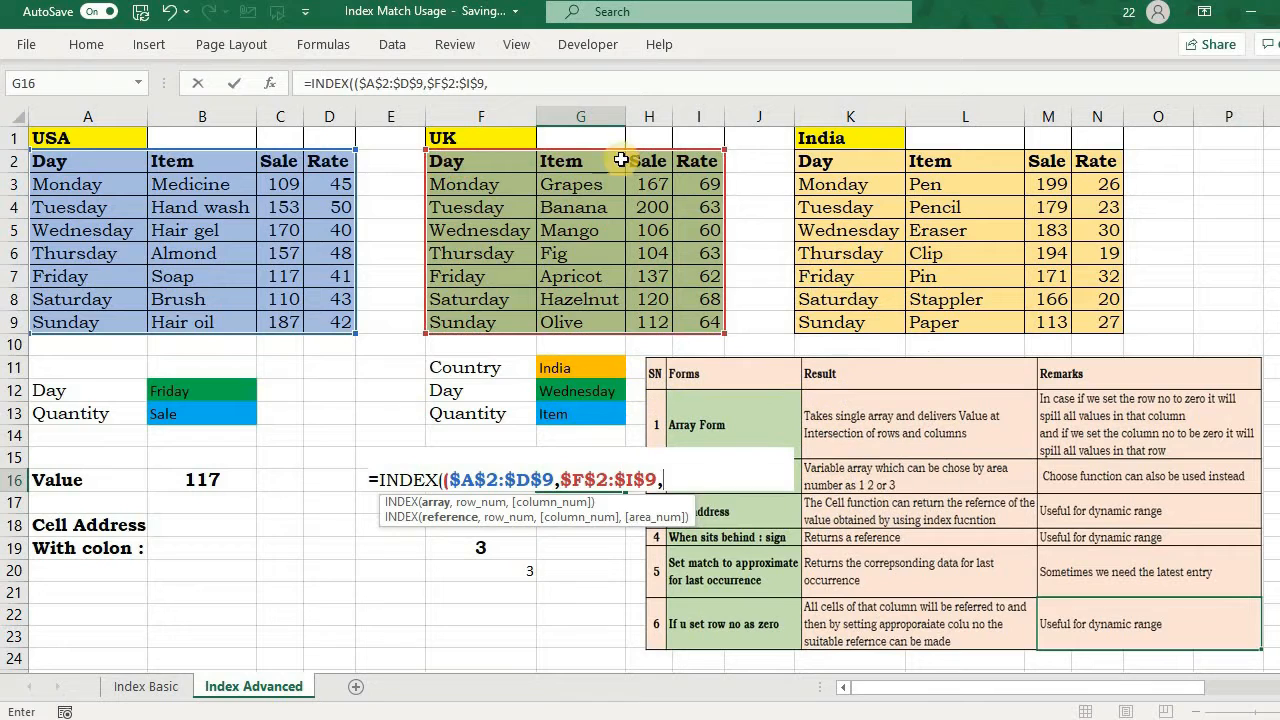
Step: Add the India table's absolute range $K$2:$N$9 as the third area of G16's INDEX reference and close the area list
{"action": "left_click", "coordinate": [831, 160]}
{"action": "key", "text": "ctrl+shift+Down"}
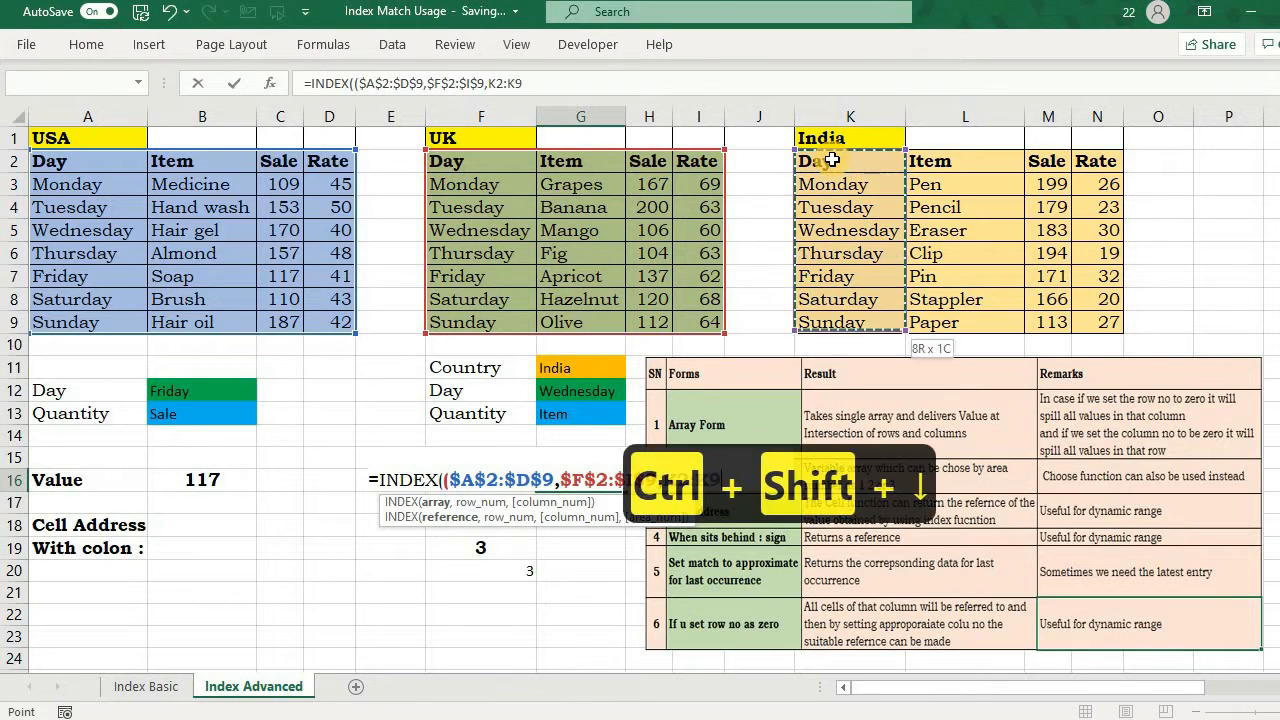
{"action": "key", "text": "ctrl+shift+Right"}
{"action": "key", "text": "F4"}
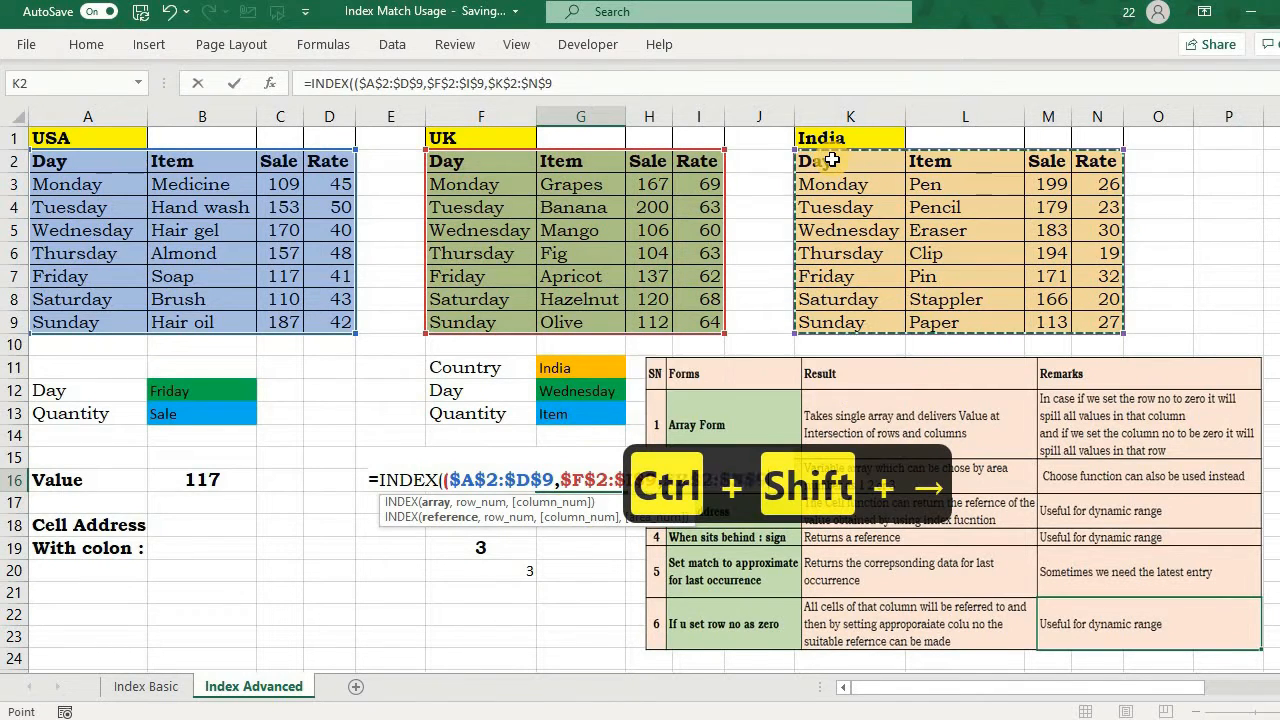
{"action": "type", "text": ")"}
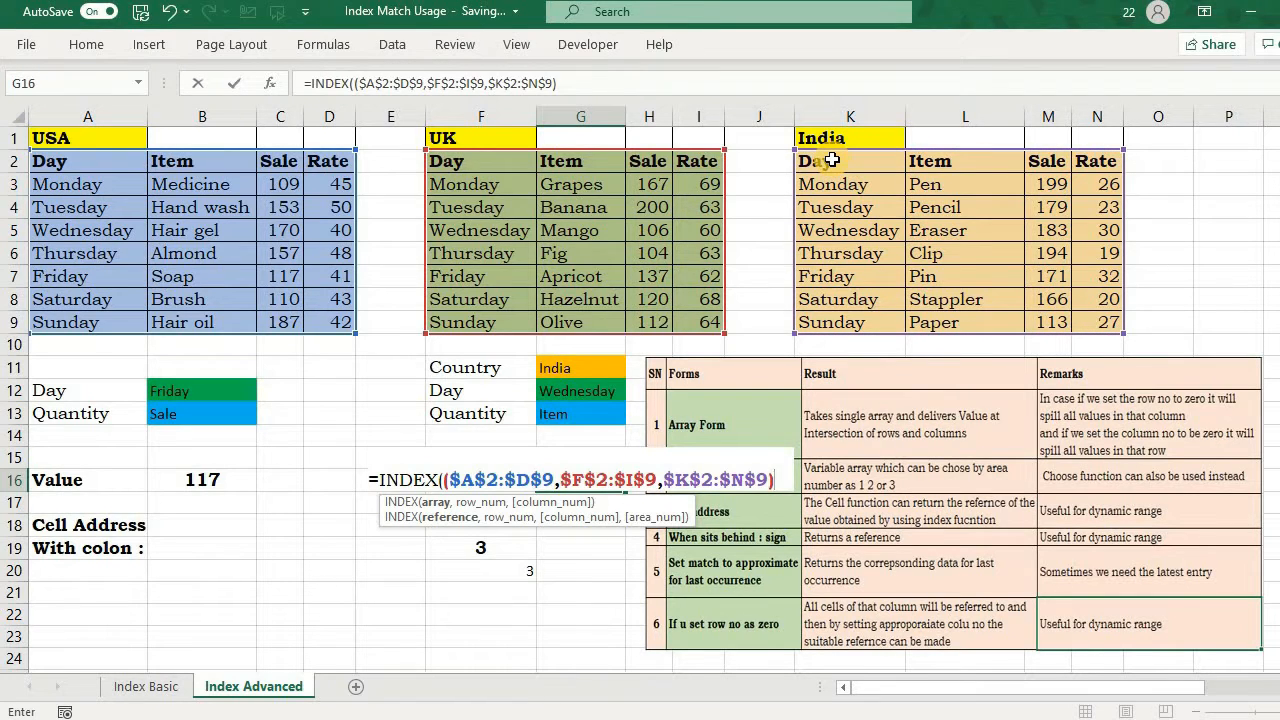
{"action": "type", "text": ","}
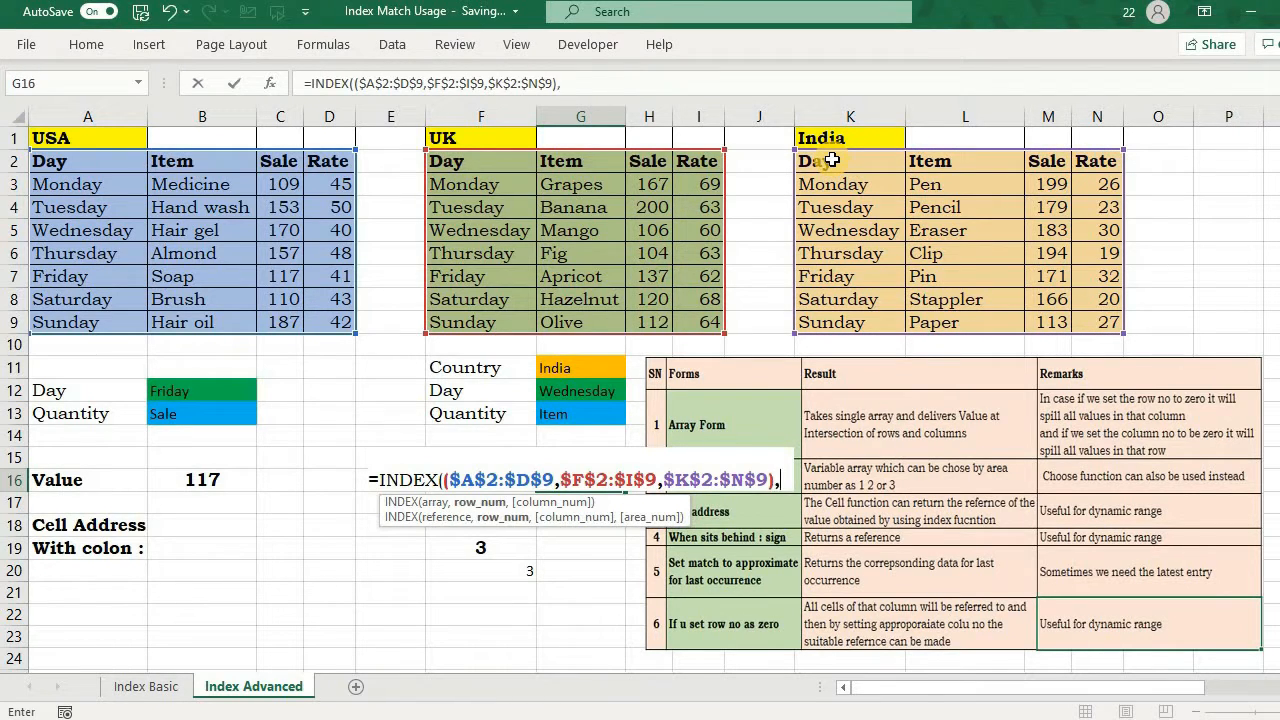
{"action": "type", "text": "match"}
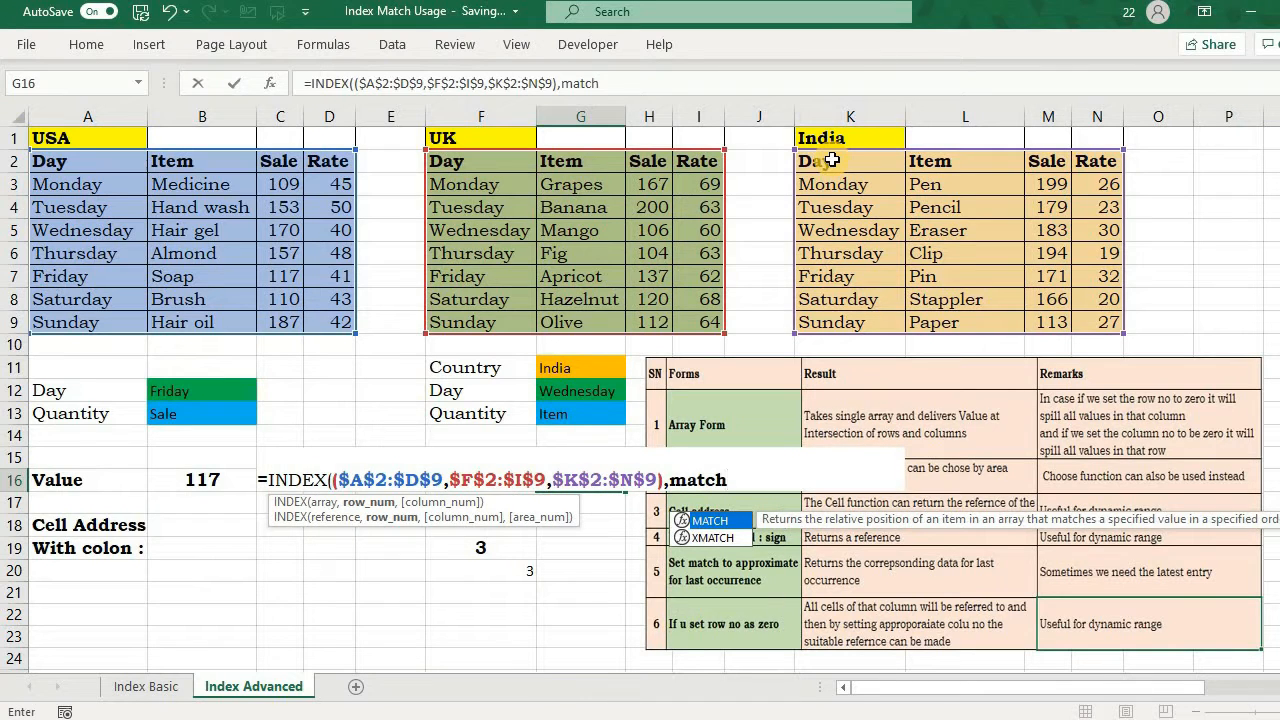
Step: Add a MATCH as the row number in G16's formula, looking up $G$12 in $A$2:$A$9 with exact match 0
{"action": "key", "text": "Tab"}
{"action": "left_click", "coordinate": [579, 395]}
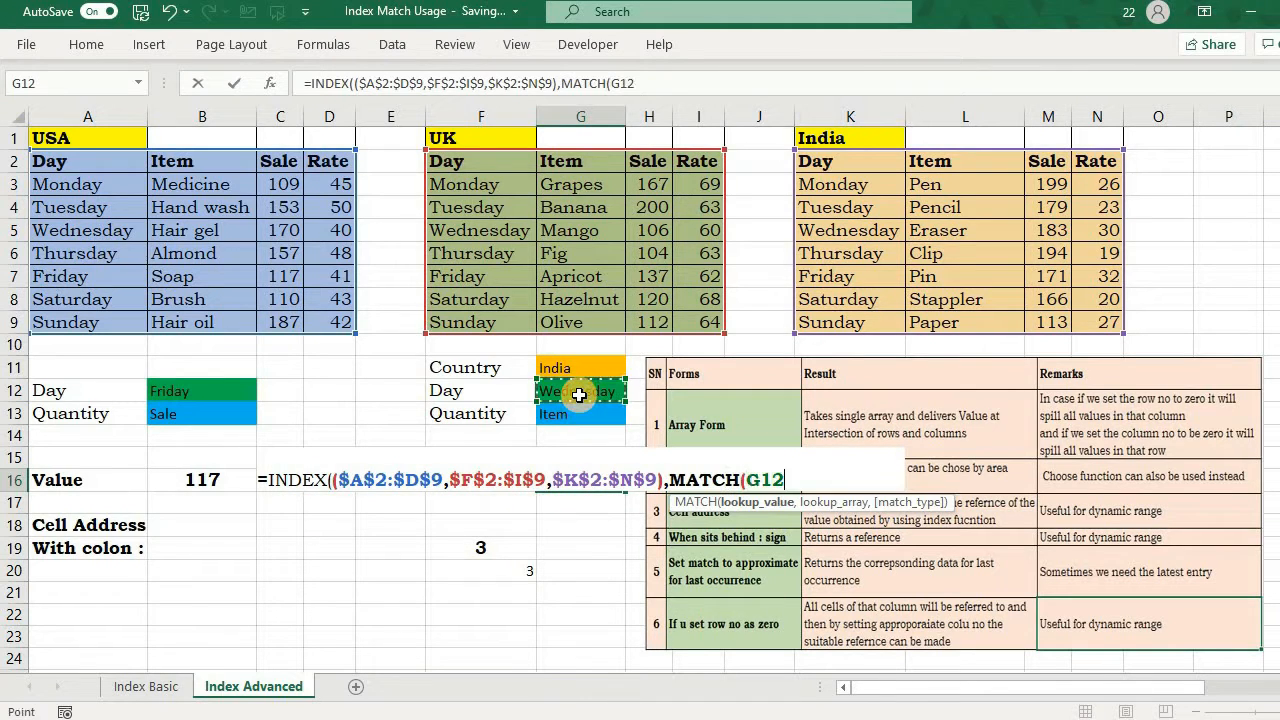
{"action": "key", "text": "F4"}
{"action": "type", "text": ","}
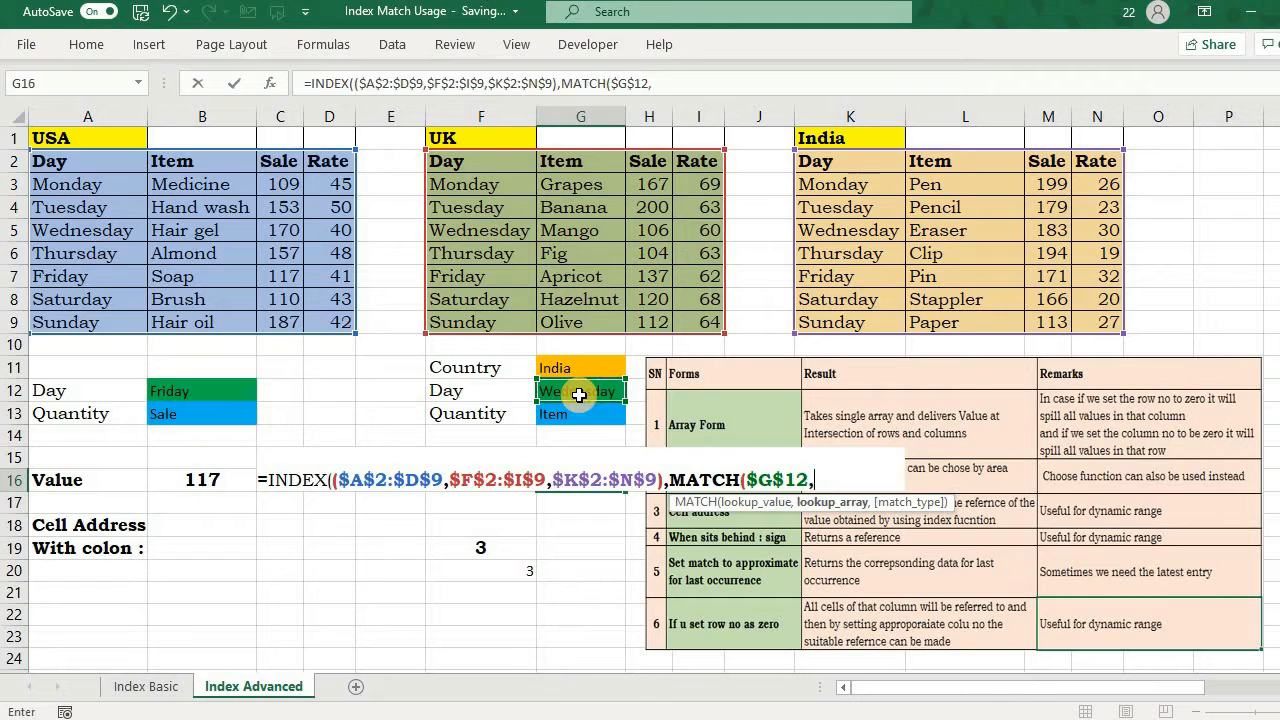
{"action": "left_click", "coordinate": [66, 162]}
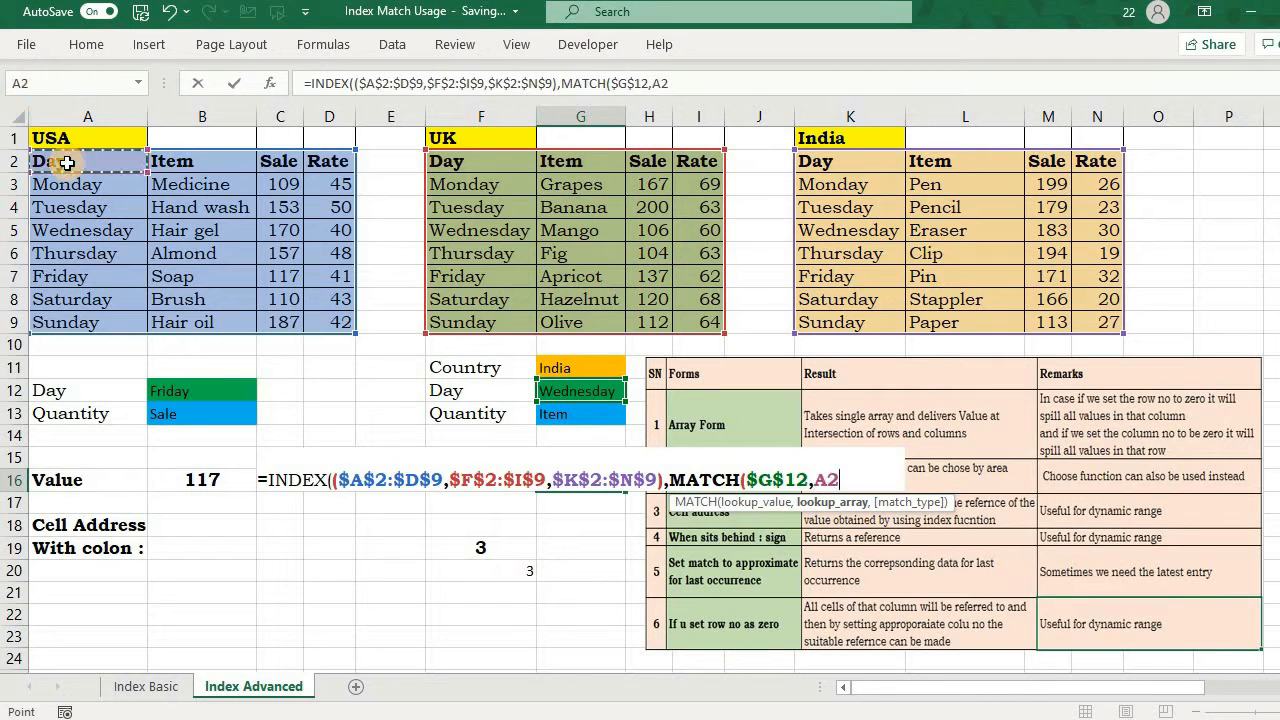
{"action": "key", "text": "ctrl+shift+Down"}
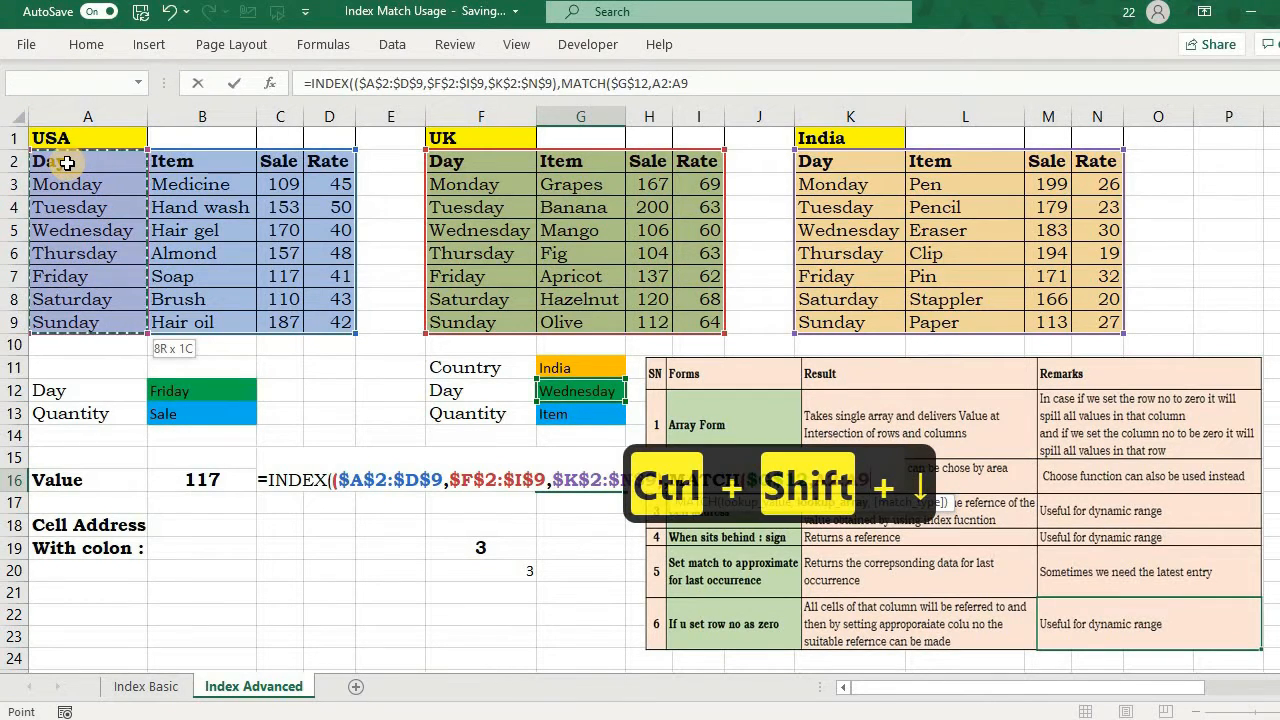
{"action": "key", "text": "F4"}
{"action": "type", "text": ","}
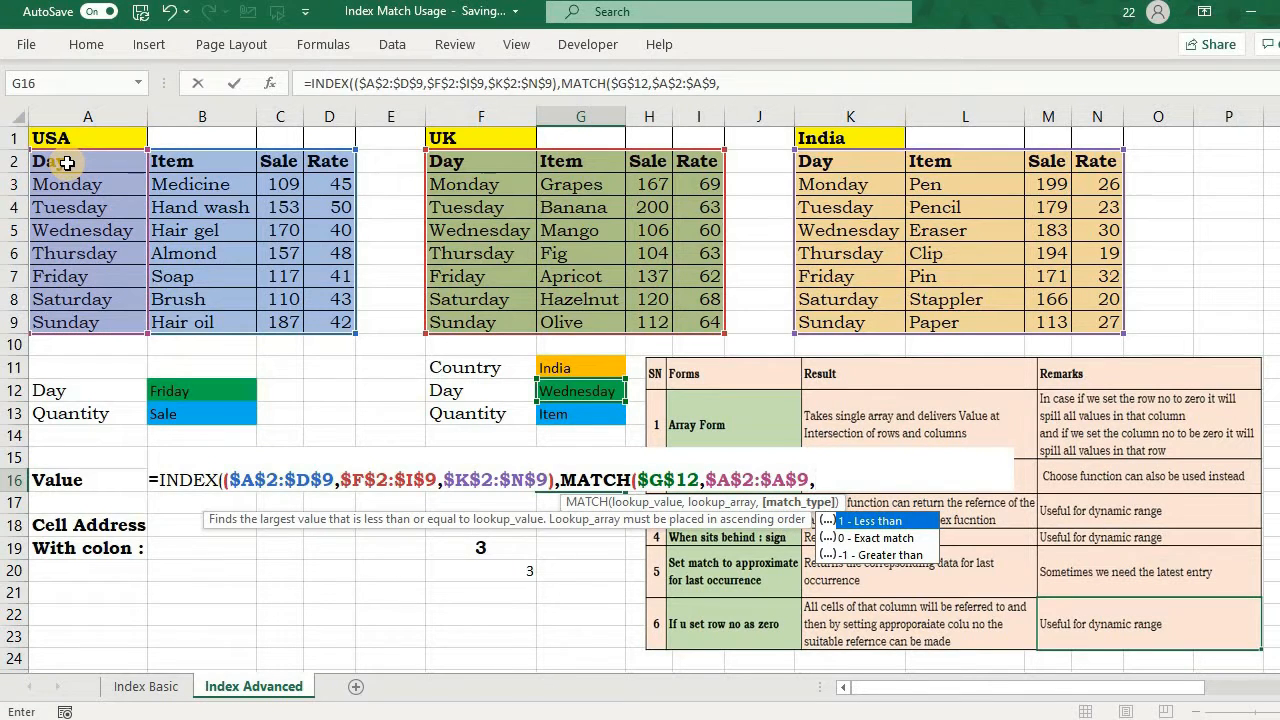
{"action": "type", "text": "0)"}
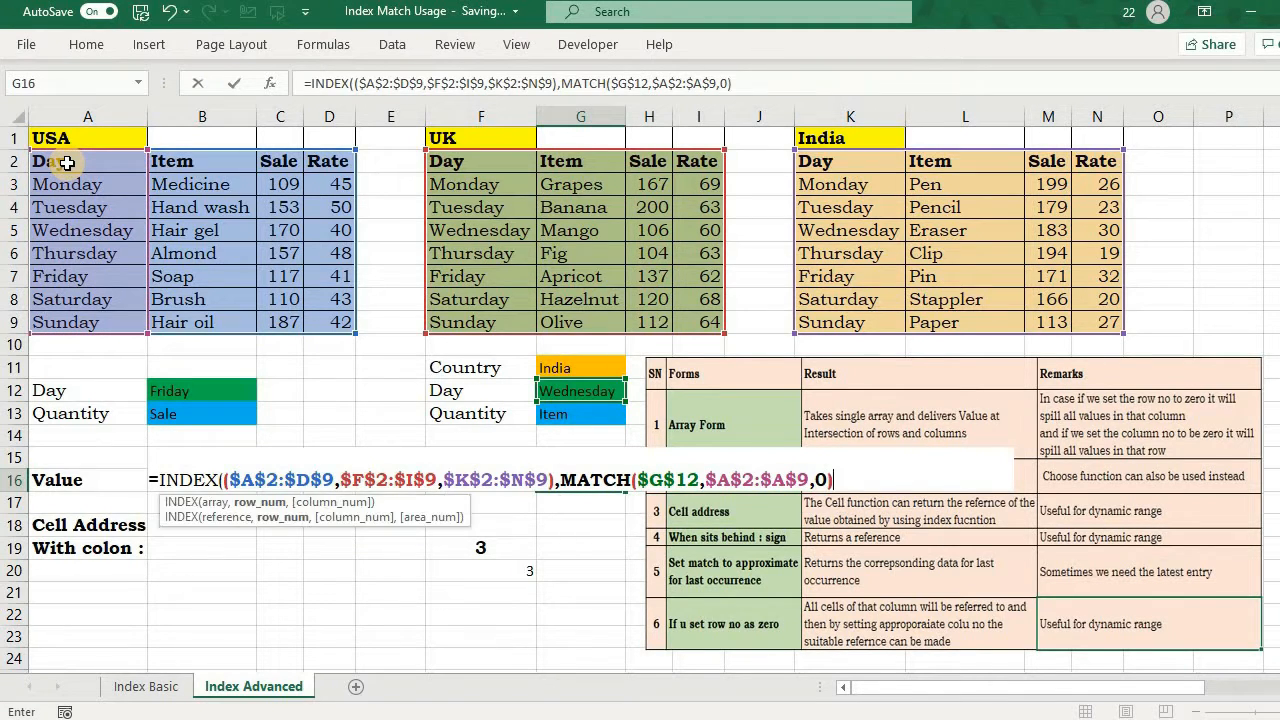
{"action": "type", "text": ","}
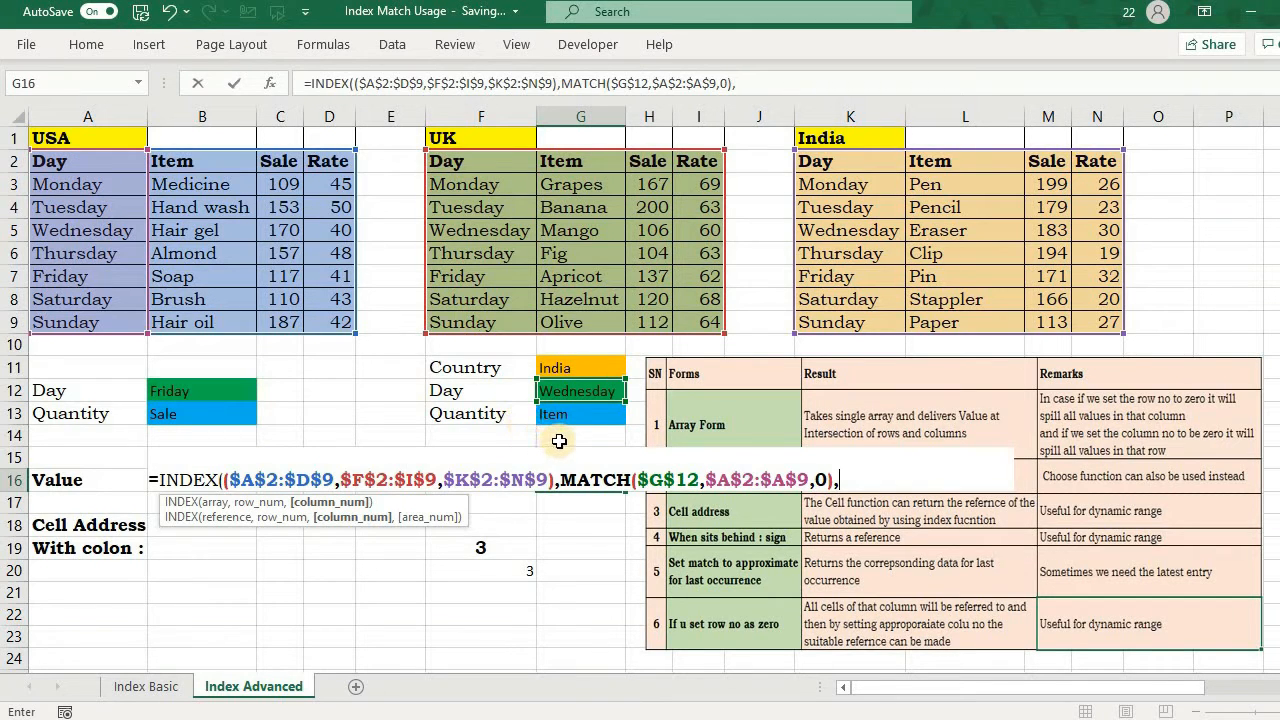
{"action": "type", "text": "match"}
Step: Add a second MATCH as the column number in G16's formula, looking up $G$13 in $A$2:$D$2
{"action": "key", "text": "Tab"}
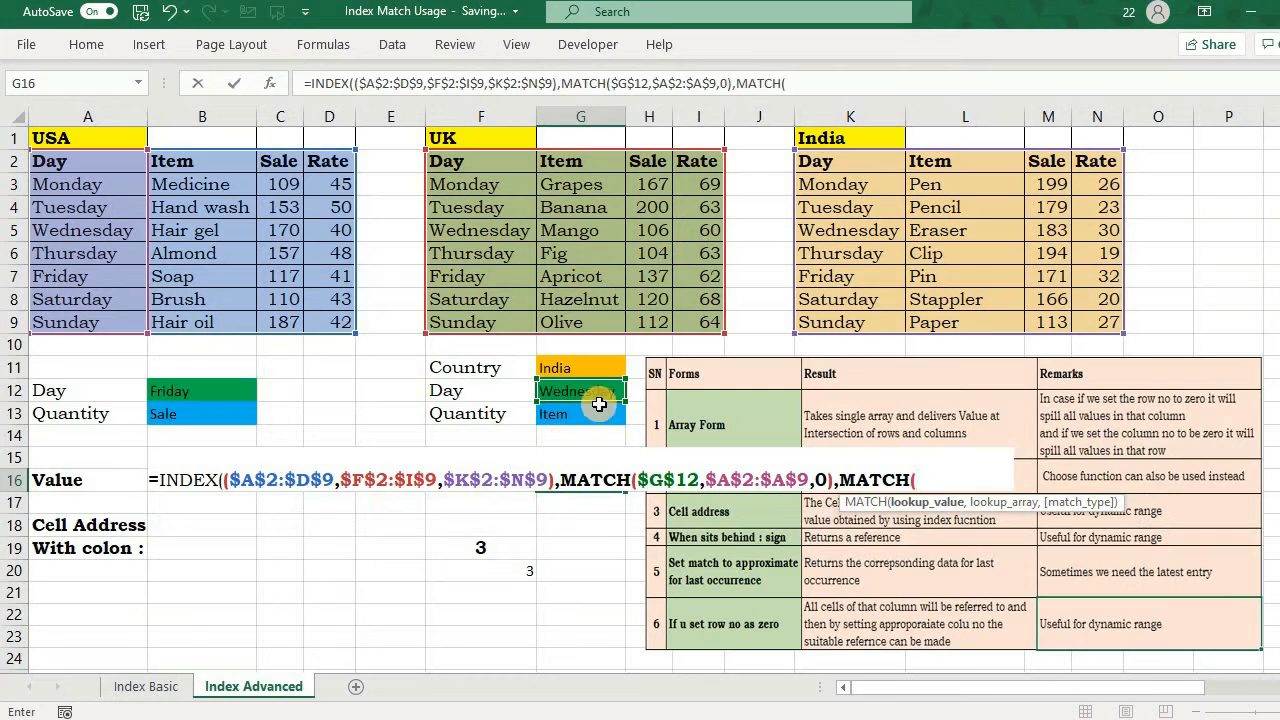
{"action": "left_click", "coordinate": [588, 415]}
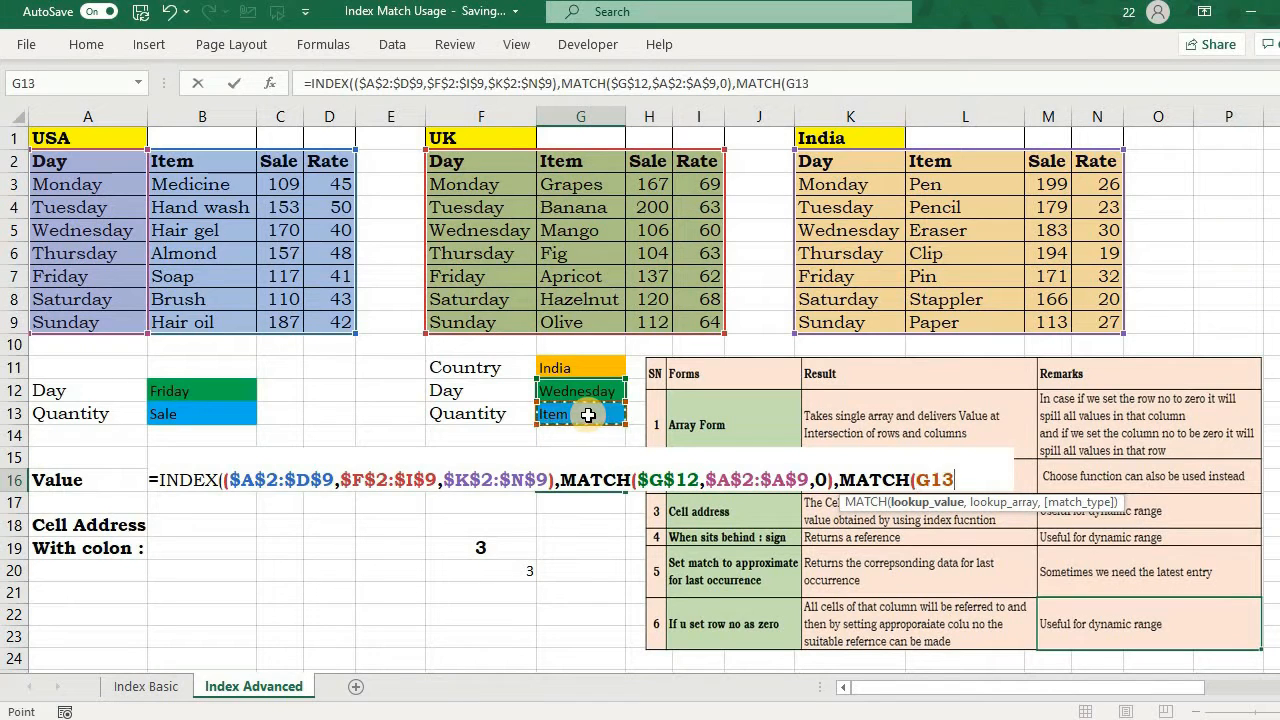
{"action": "key", "text": "F4"}
{"action": "type", "text": ","}
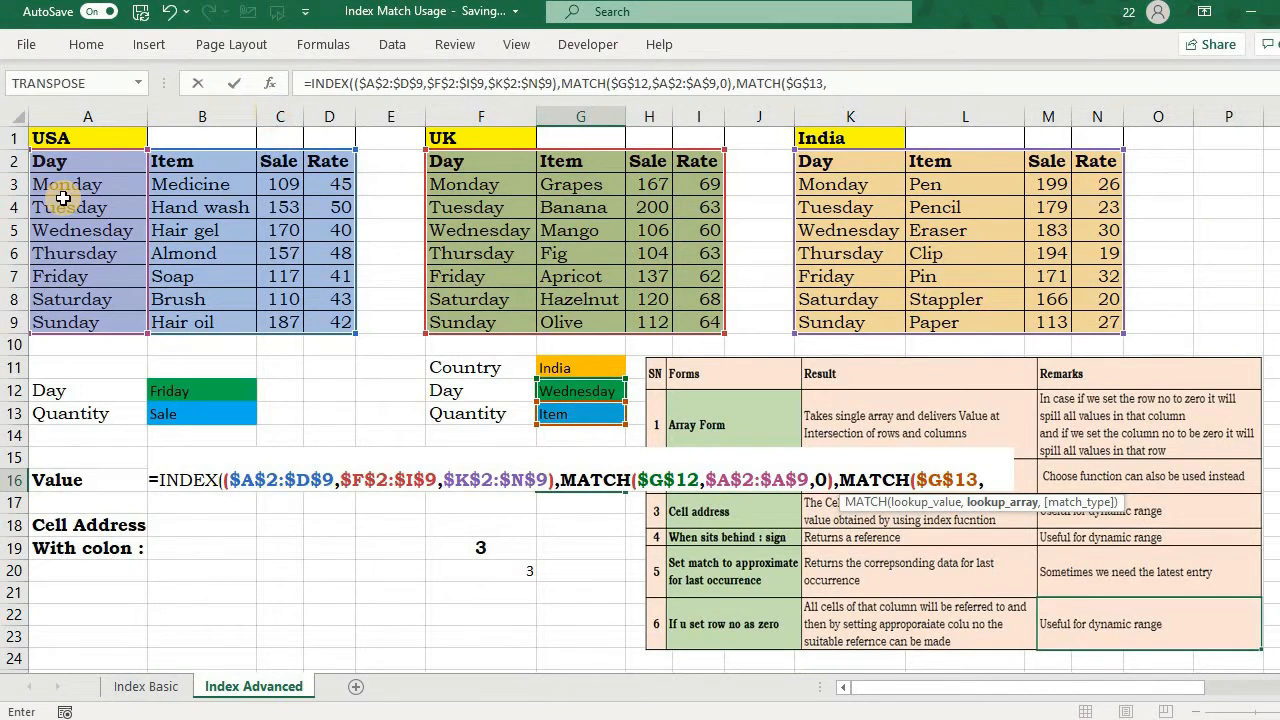
{"action": "left_click", "coordinate": [65, 166]}
{"action": "key", "text": "ctrl+shift+Right"}
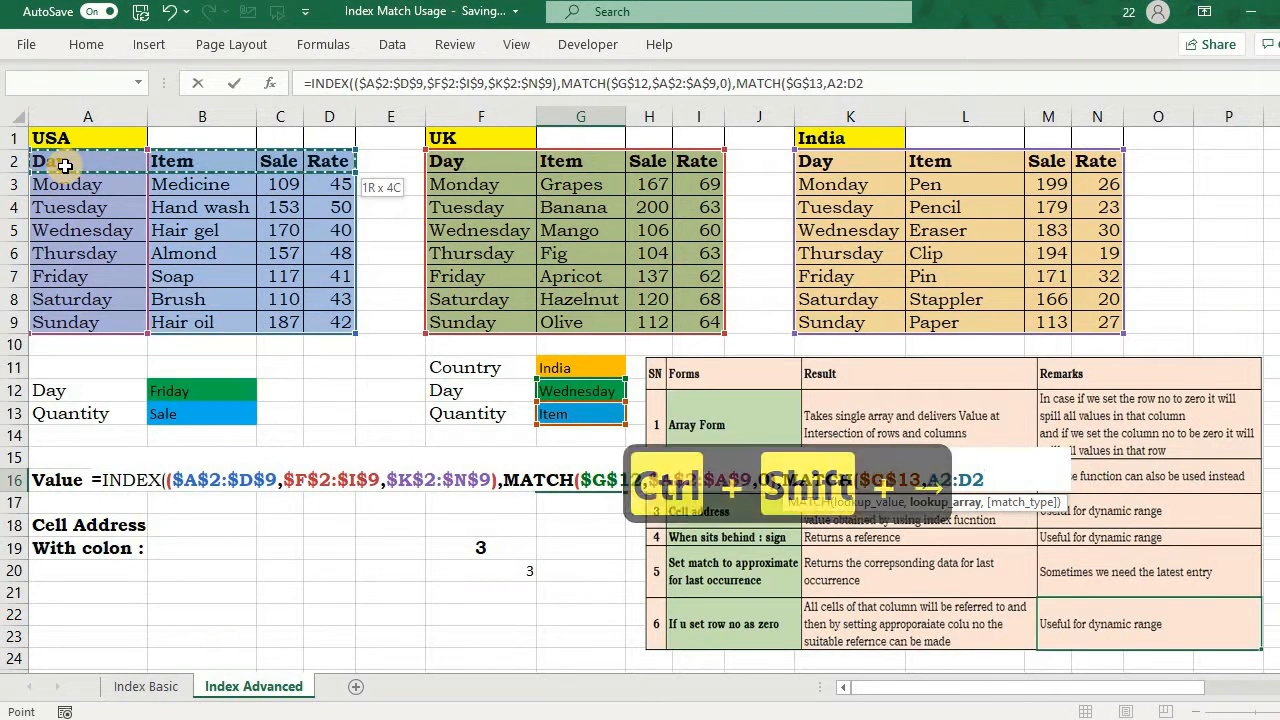
{"action": "key", "text": "F4"}
{"action": "type", "text": ","}
Step: Set the column MATCH to exact match 0 and complete G16's INDEX formula with area number 2
{"action": "key", "text": "Left"}
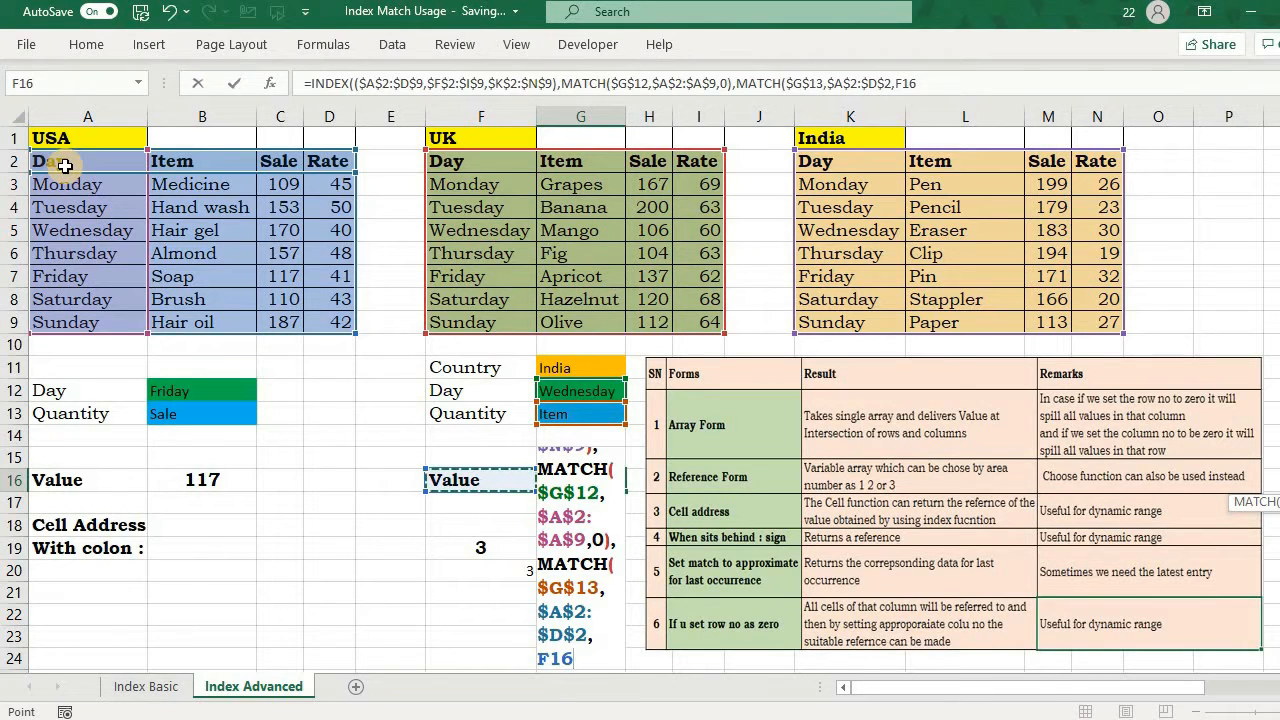
{"action": "key", "text": "BackSpace"}
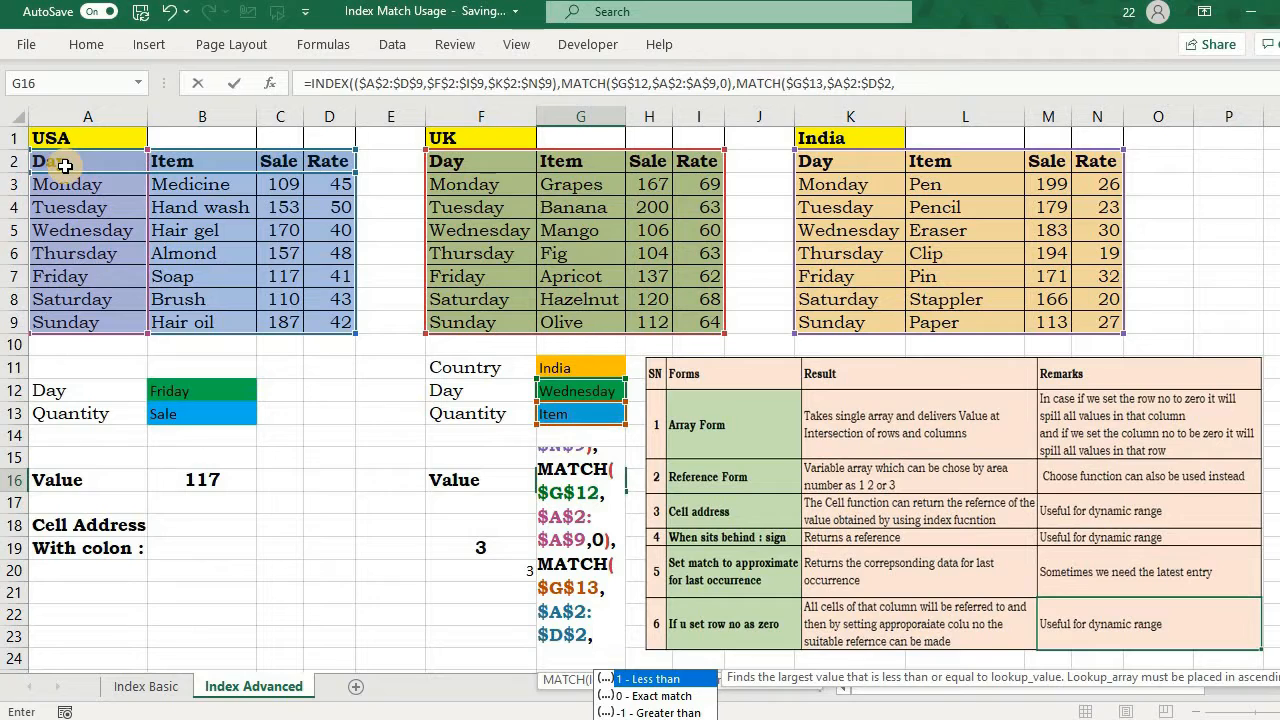
{"action": "key", "text": "Down"}
{"action": "type", "text": "0),"}
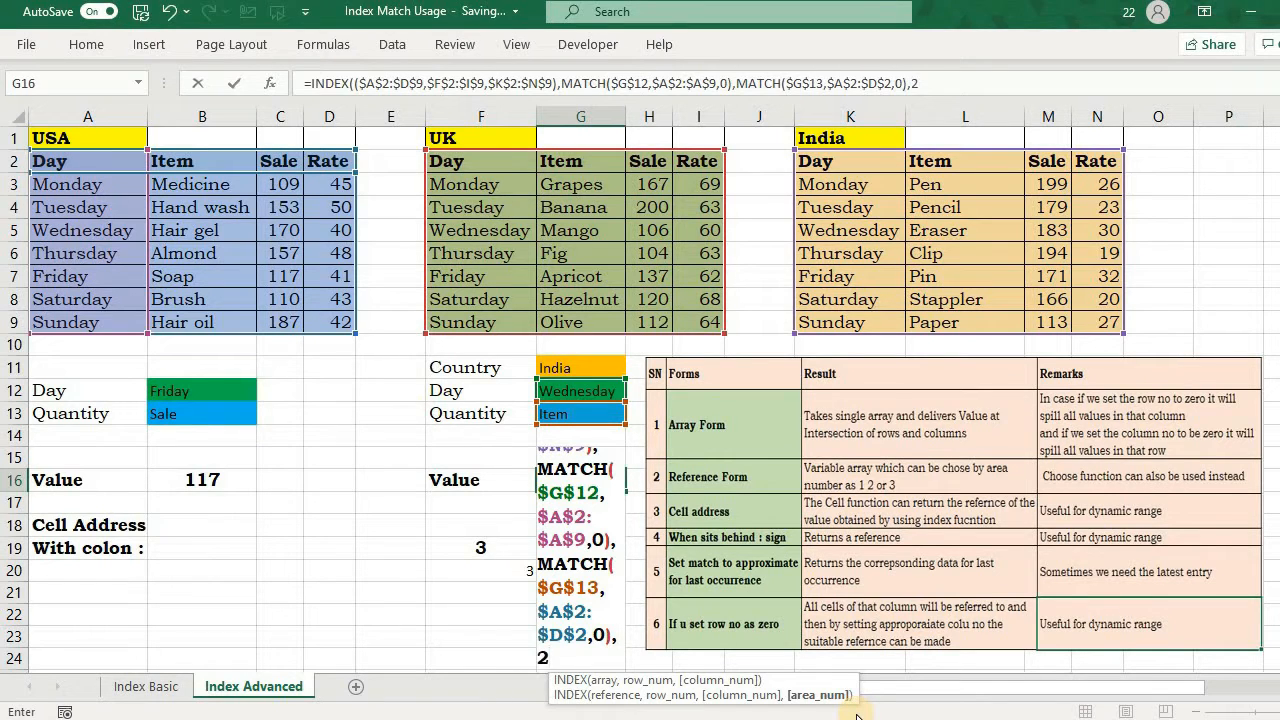
{"action": "type", "text": "2)"}
{"action": "key", "text": "Return"}
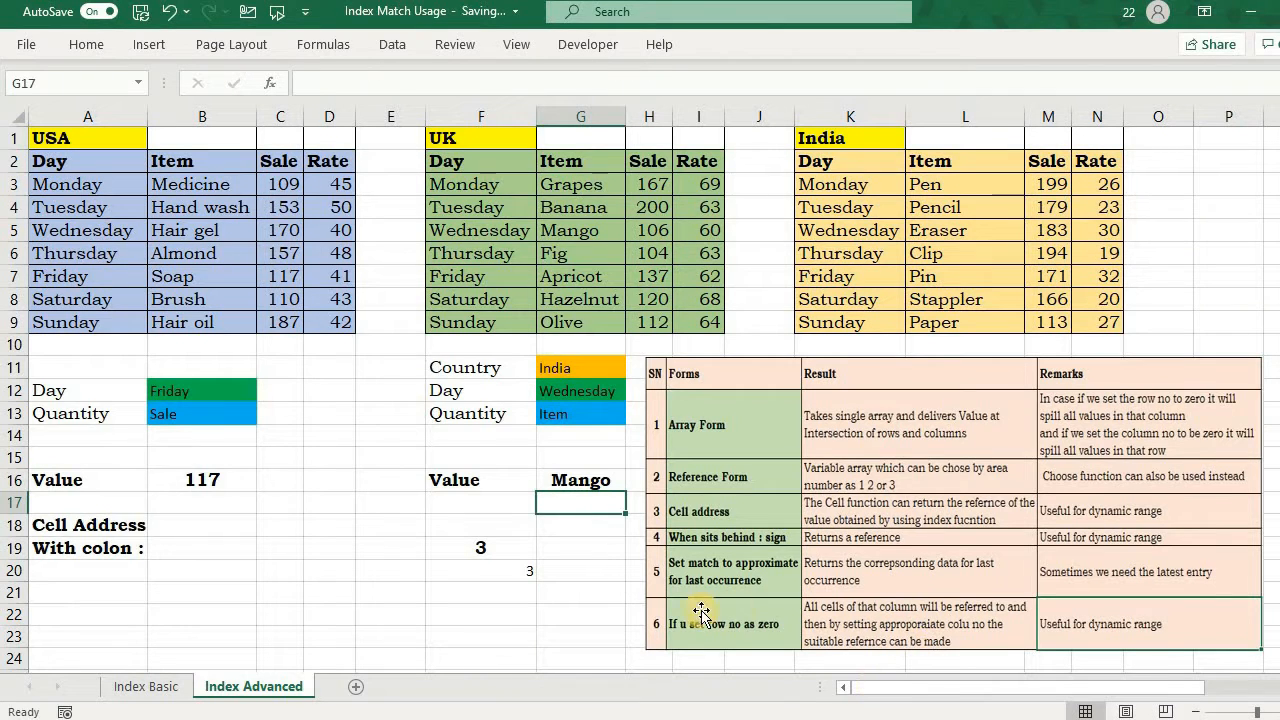
Step: Examine the arguments of G16's INDEX formula against the country tables, including the fixed area number
{"action": "left_click", "coordinate": [580, 482]}
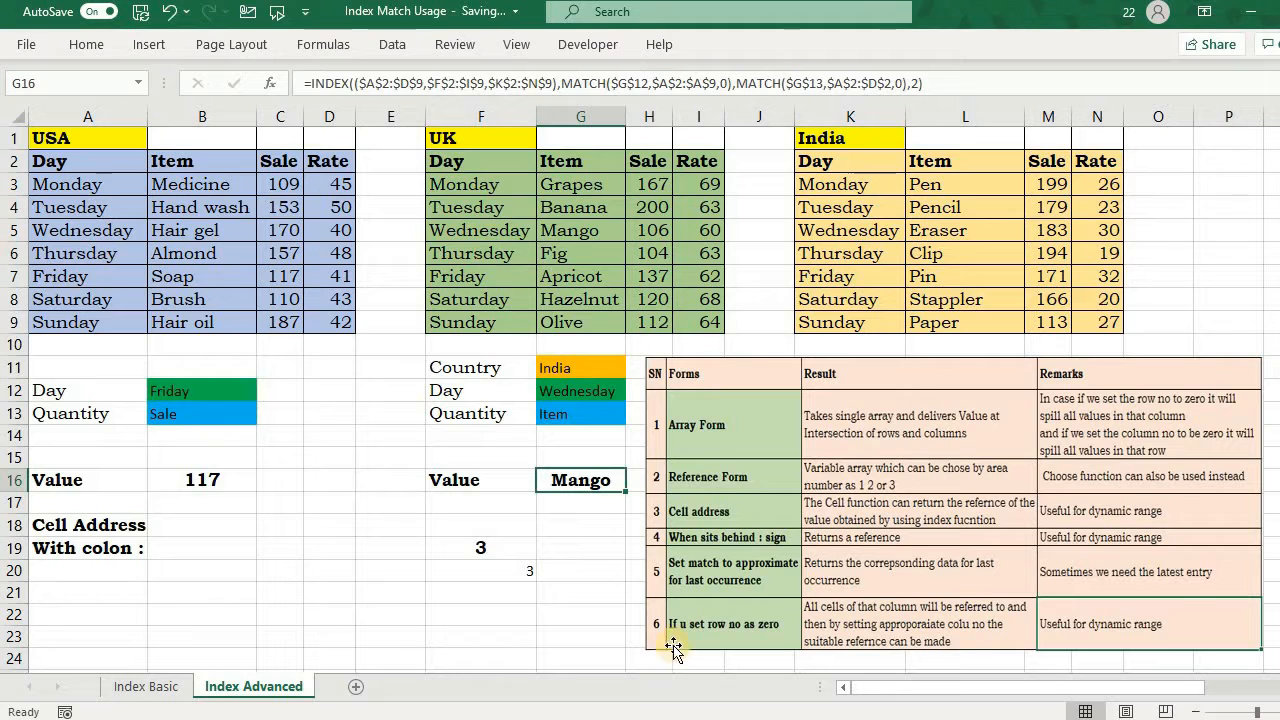
{"action": "double_click", "coordinate": [585, 483]}
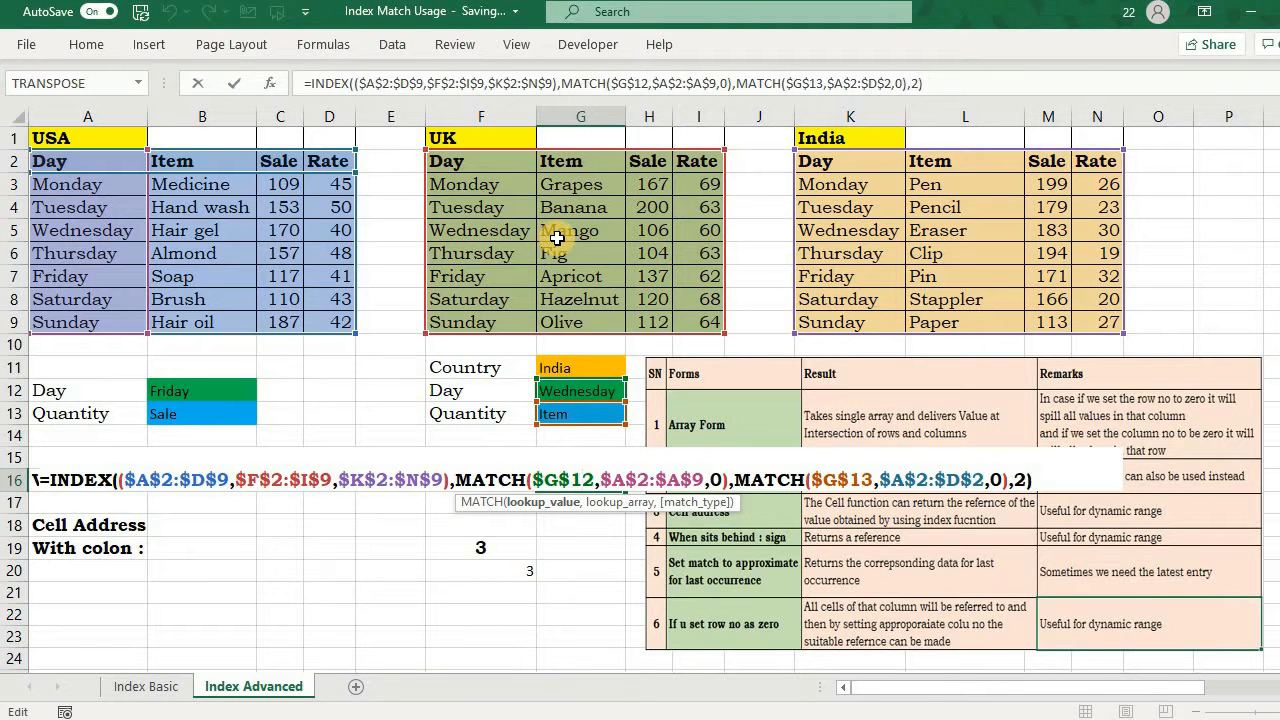
{"action": "key", "text": "Return"}
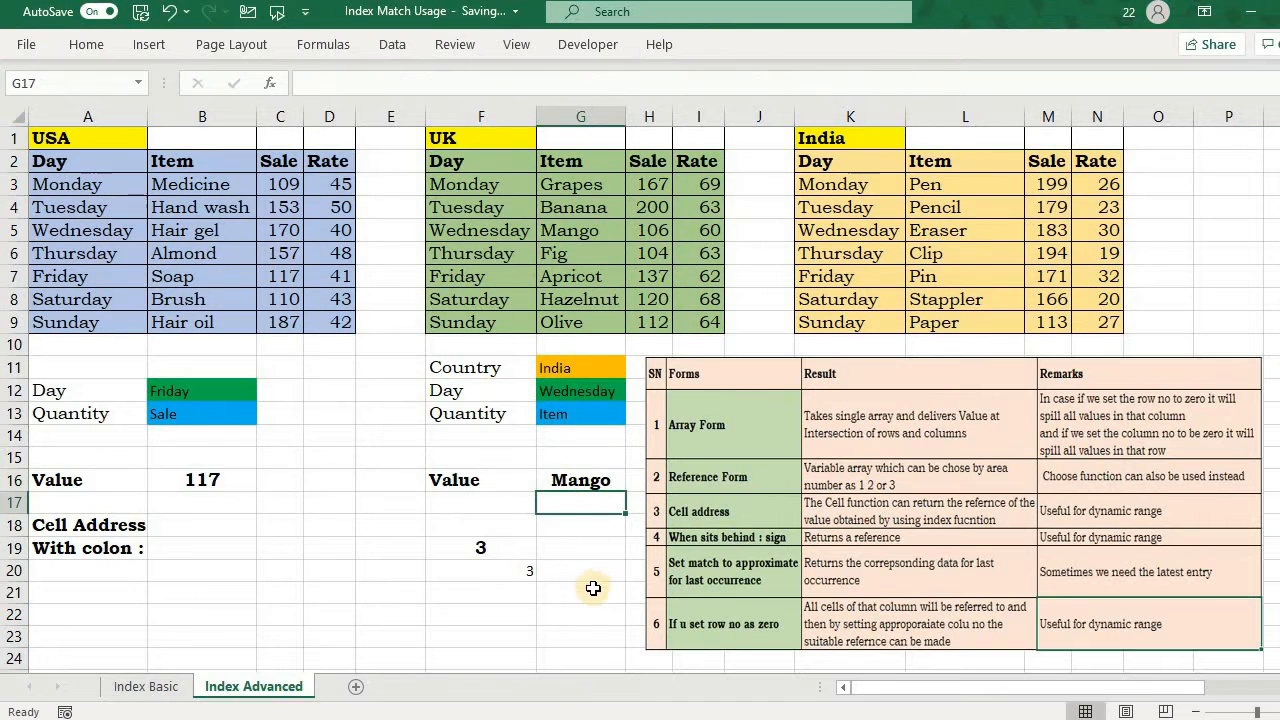
{"action": "double_click", "coordinate": [558, 484]}
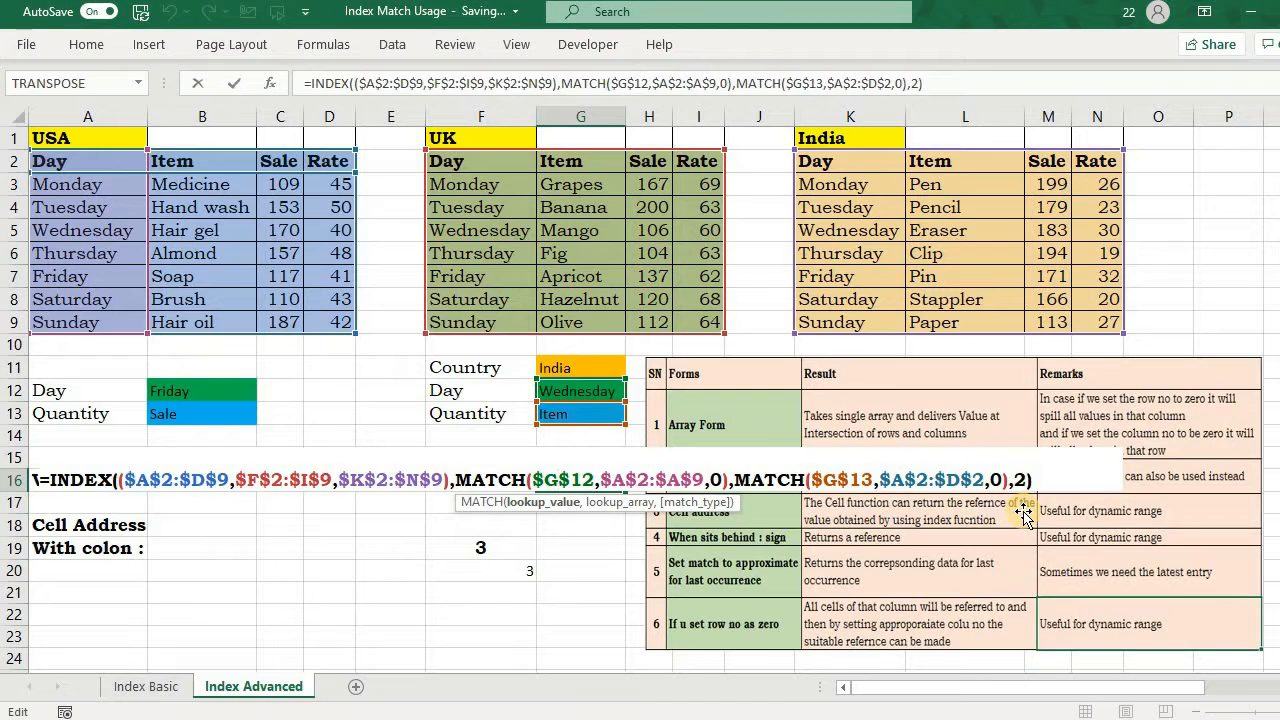
{"action": "key", "text": "Return"}
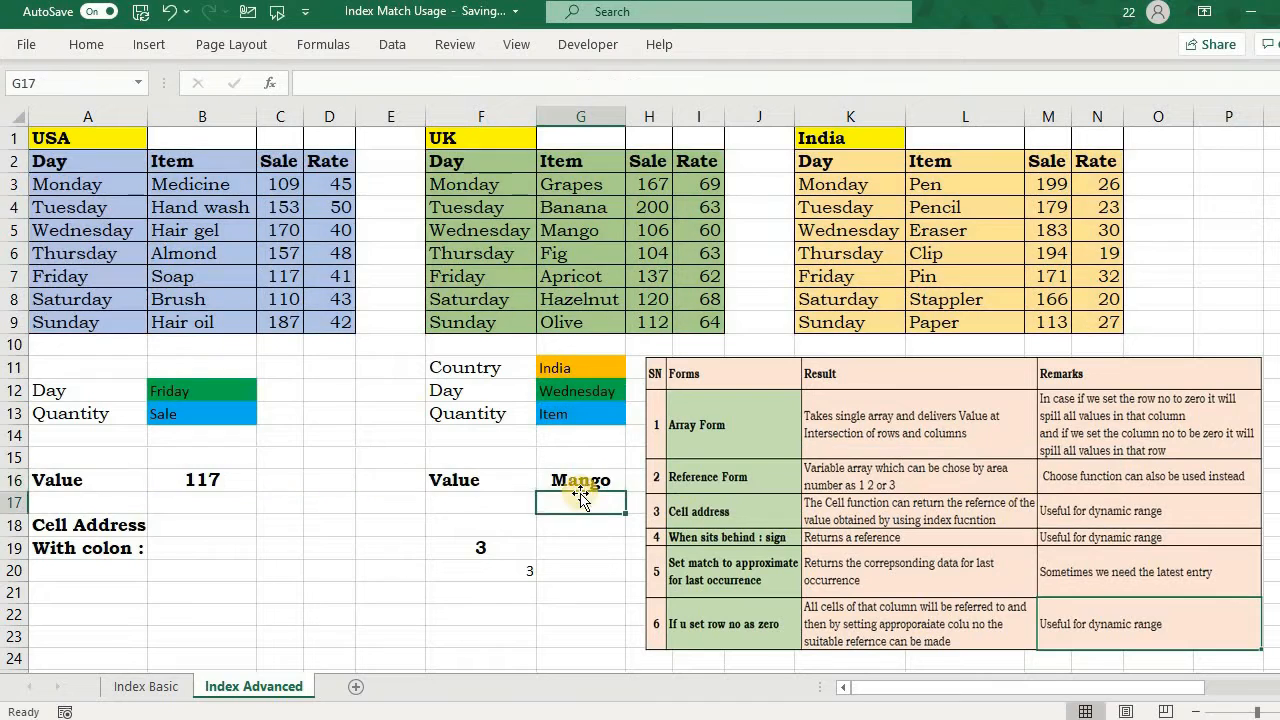
Step: Replace F19's content with a formula comparing the country in $G$11 to the array {"USA","UK","India"}
{"action": "left_click", "coordinate": [517, 548]}
{"action": "type", "text": "="}
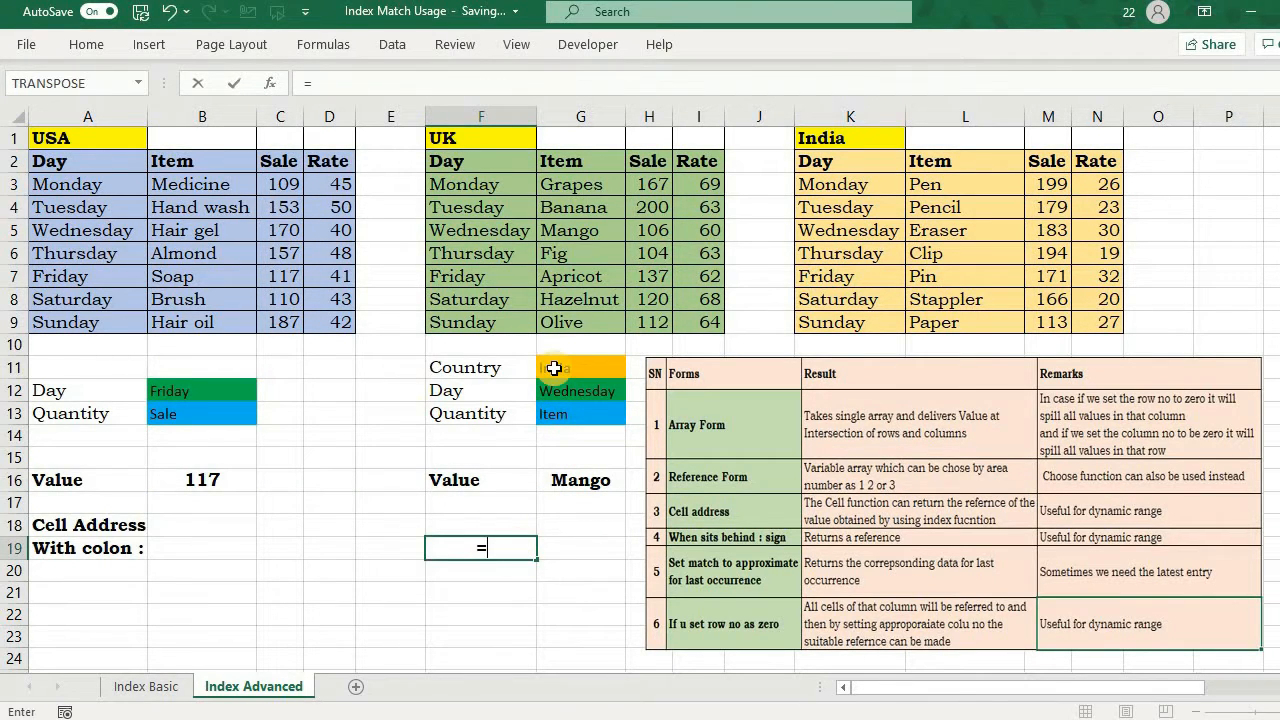
{"action": "left_click", "coordinate": [556, 367]}
{"action": "key", "text": "F4"}
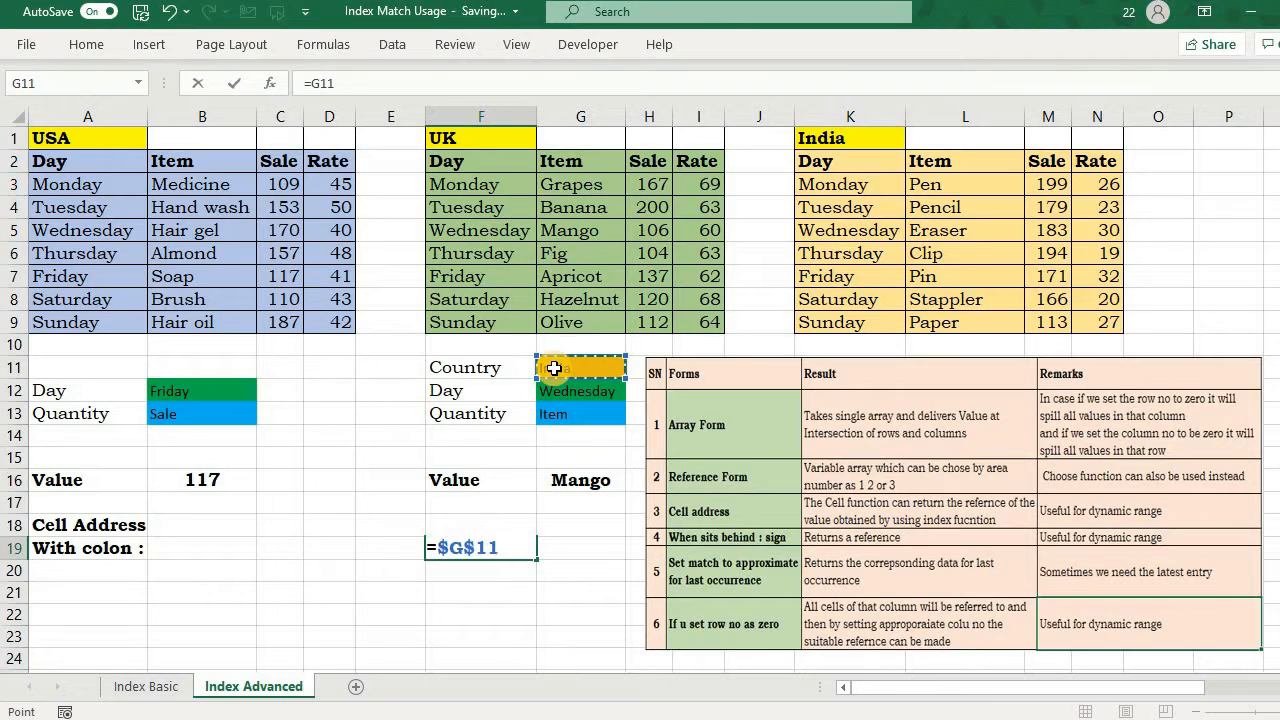
{"action": "type", "text": "="}
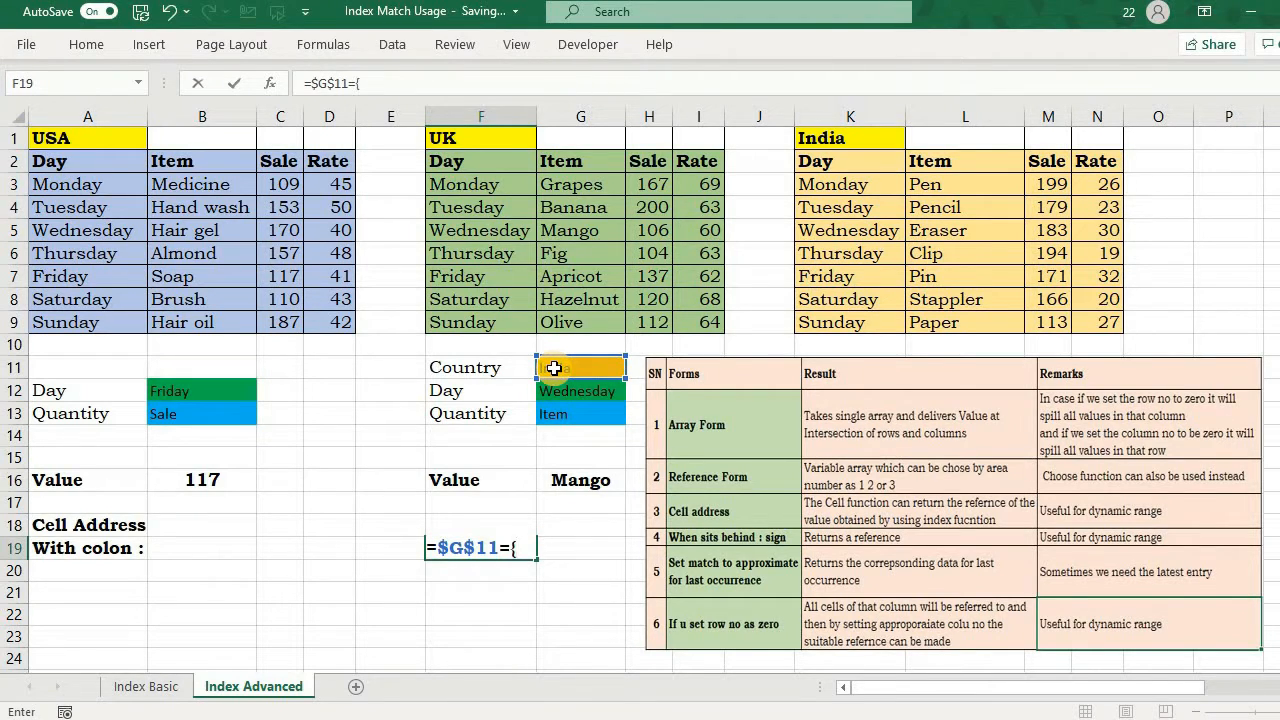
{"action": "type", "text": "{\"USA\",\"UK\",\"I"}
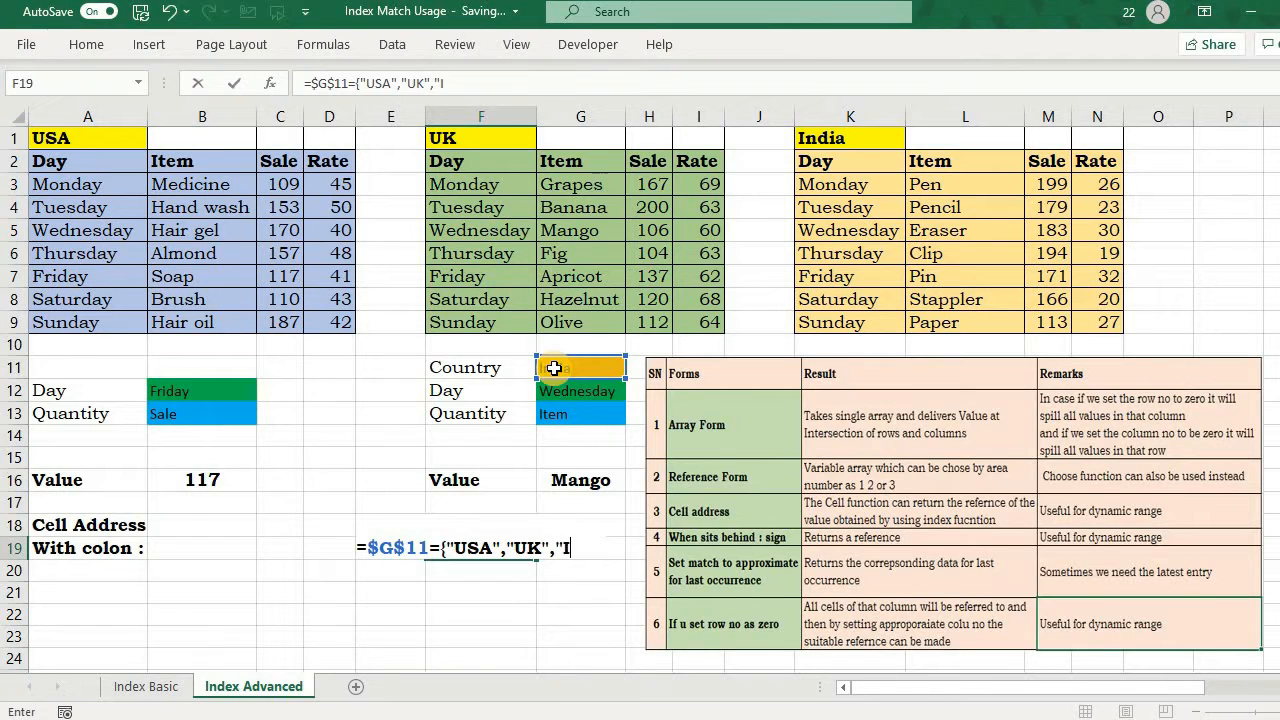
{"action": "type", "text": "ndia"}
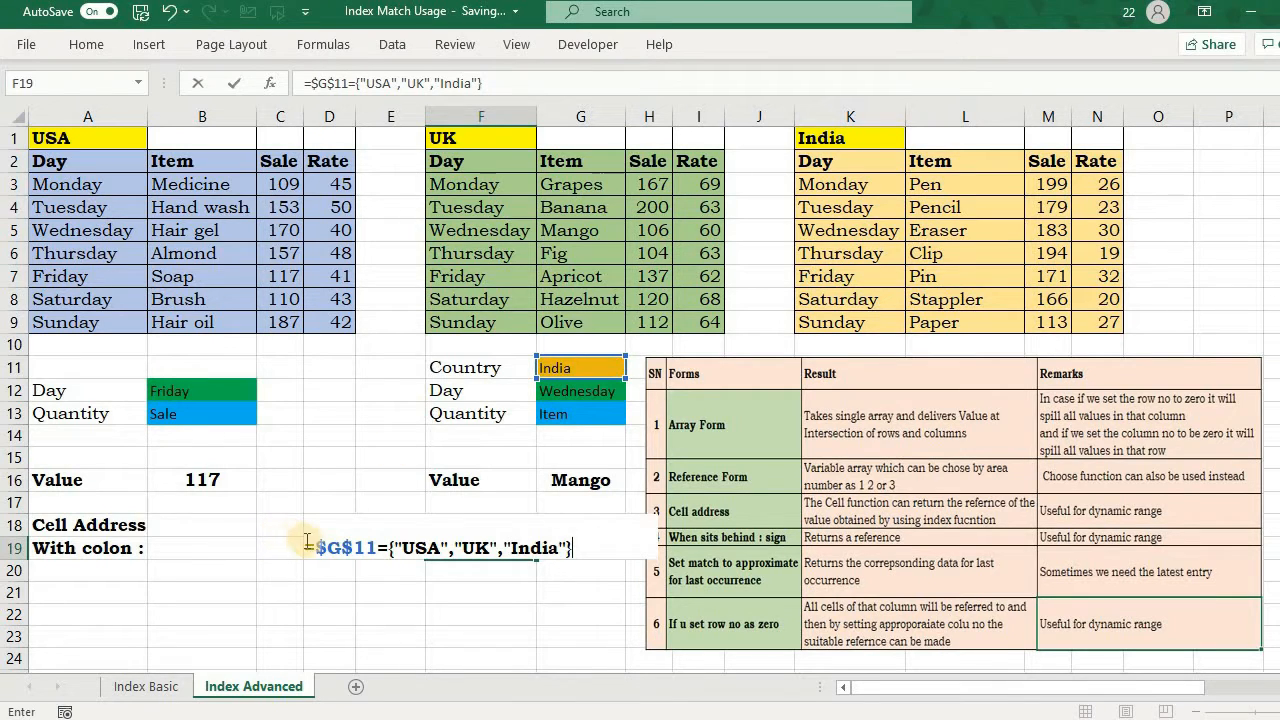
Step: Evaluate the country comparison inside F19's formula to preview its array, and undo the evaluation
{"action": "left_click_drag", "start_coordinate": [304, 546], "coordinate": [589, 545]}
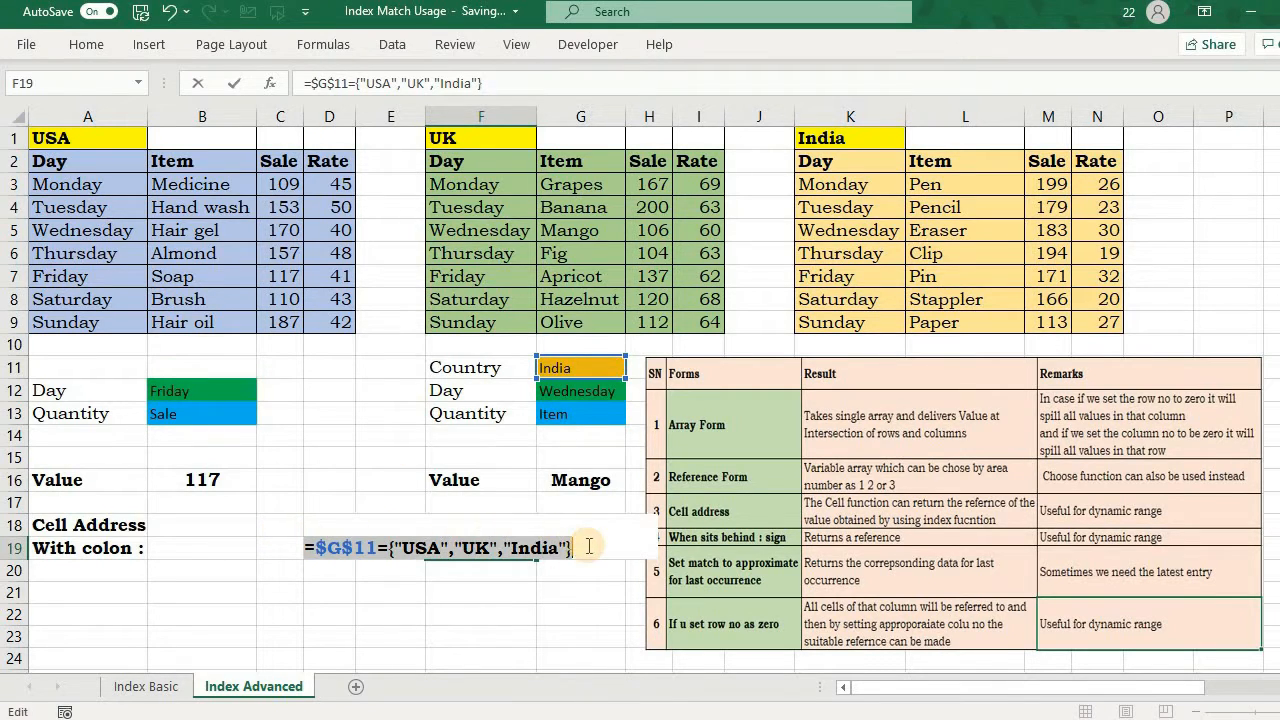
{"action": "key", "text": "F9"}
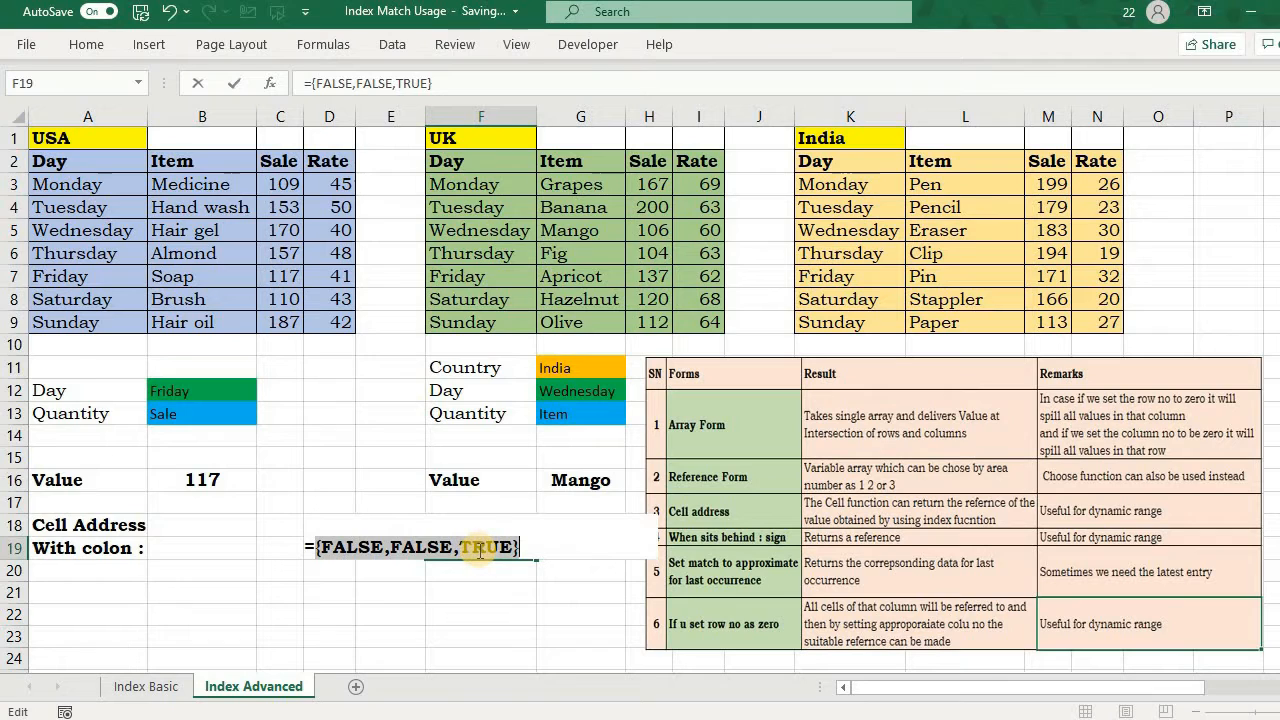
{"action": "key", "text": "ctrl+z"}
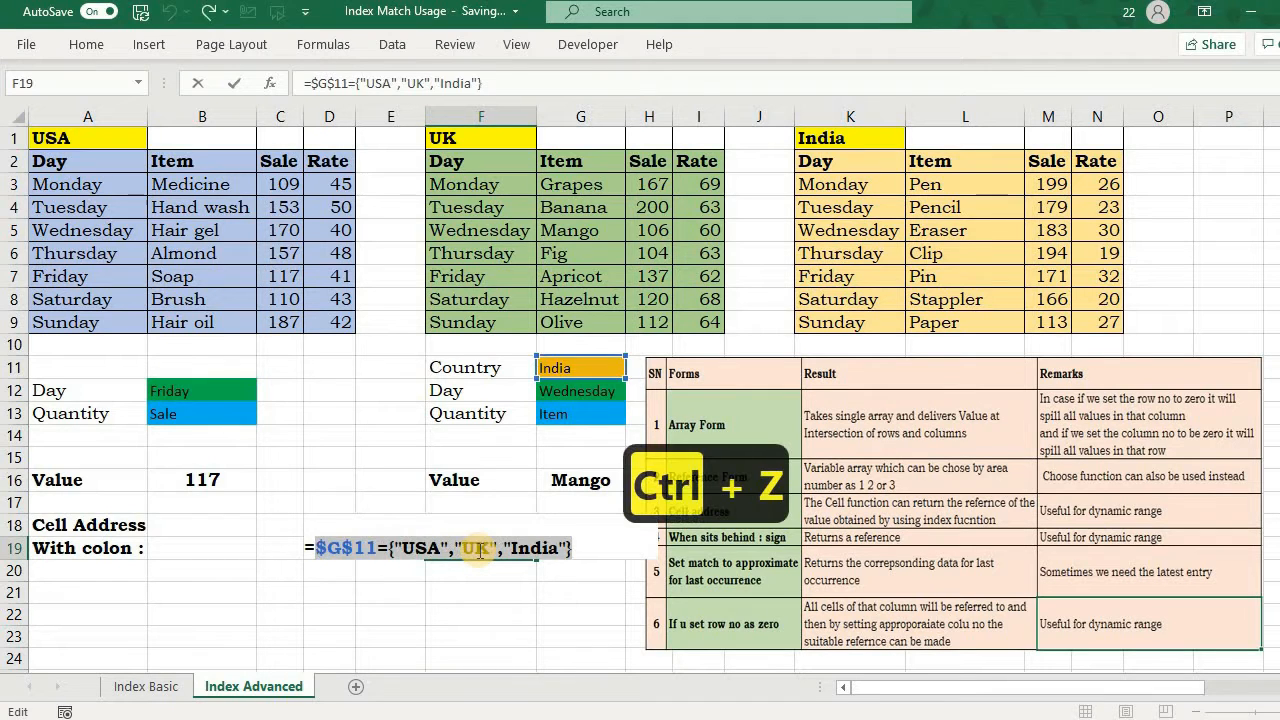
Step: Enclose the country comparison in F19's formula in parentheses and multiply it by the array ({1,2,3})
{"action": "left_click", "coordinate": [314, 548]}
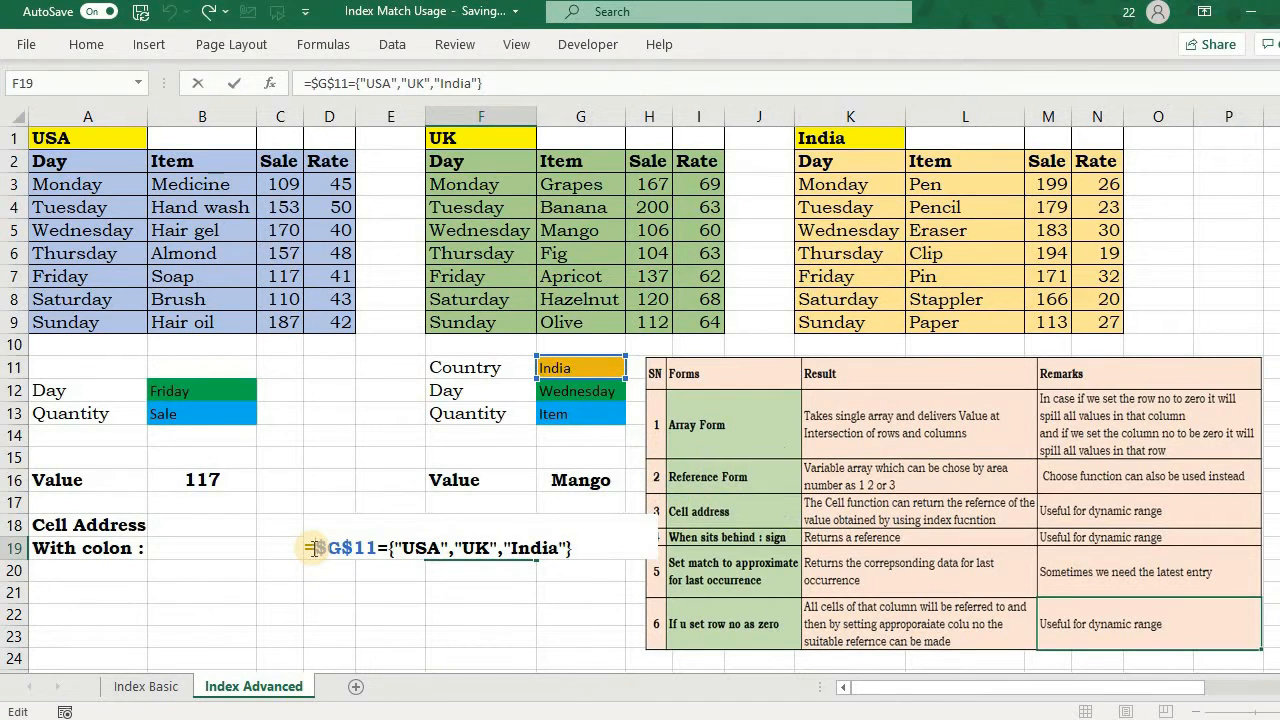
{"action": "type", "text": "("}
{"action": "left_click", "coordinate": [578, 545]}
{"action": "type", "text": ")*{"}
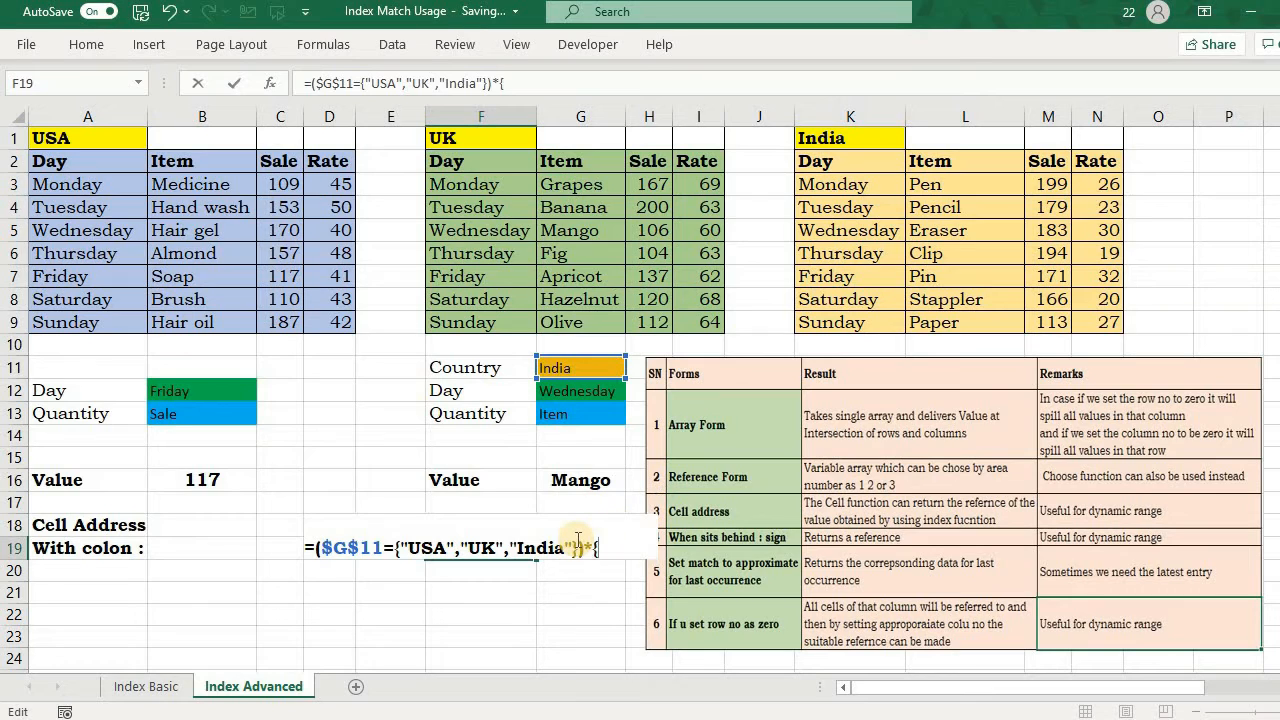
{"action": "type", "text": "1,2,3}"}
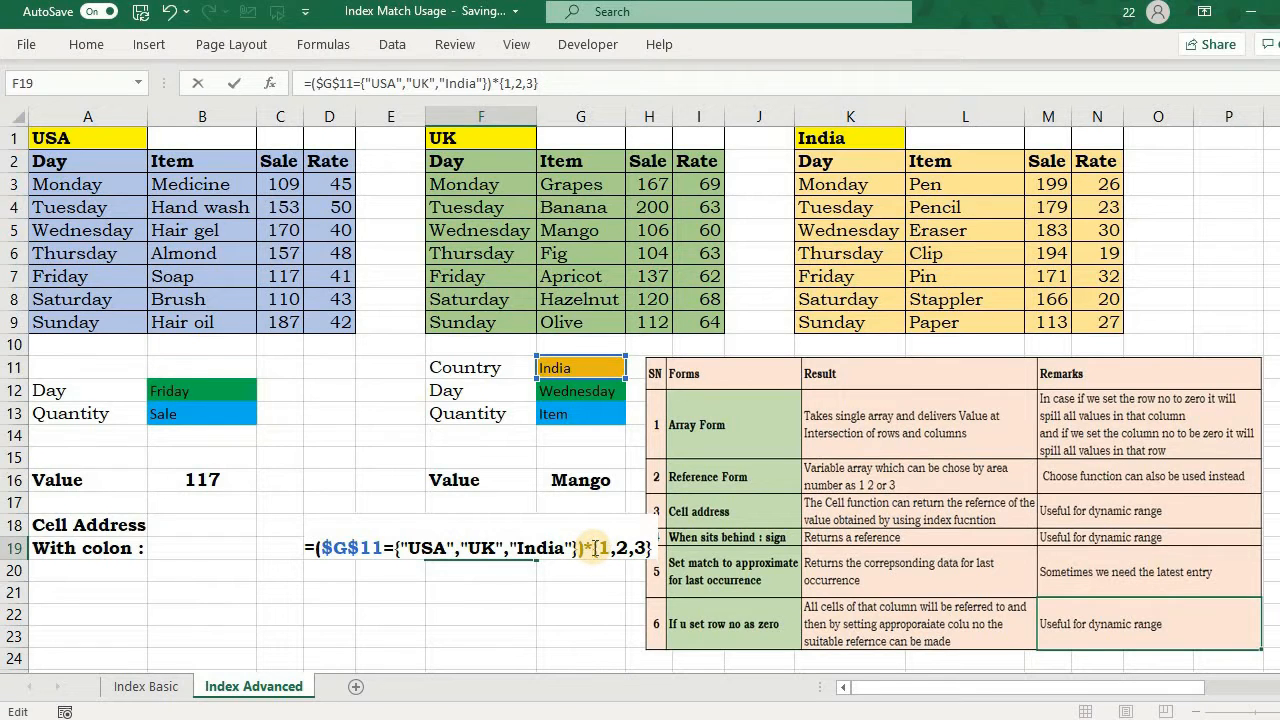
{"action": "left_click", "coordinate": [595, 548]}
{"action": "type", "text": "("}
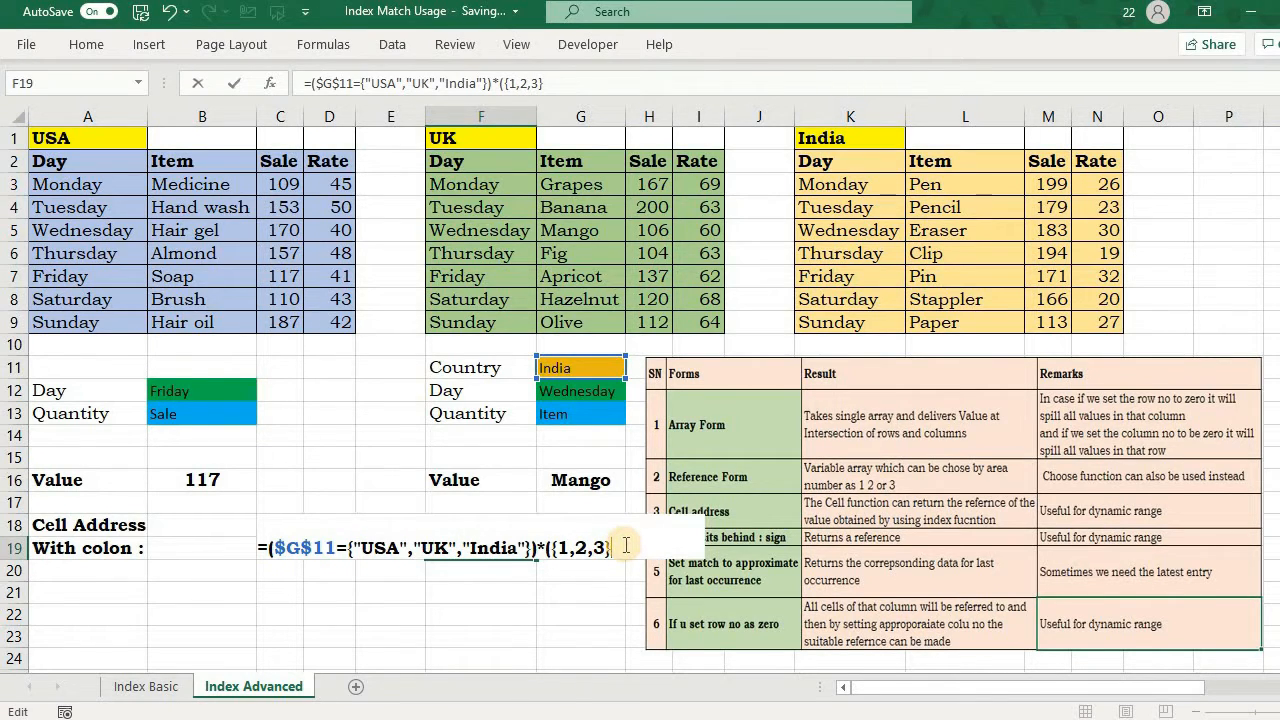
{"action": "left_click", "coordinate": [626, 545]}
{"action": "type", "text": ")"}
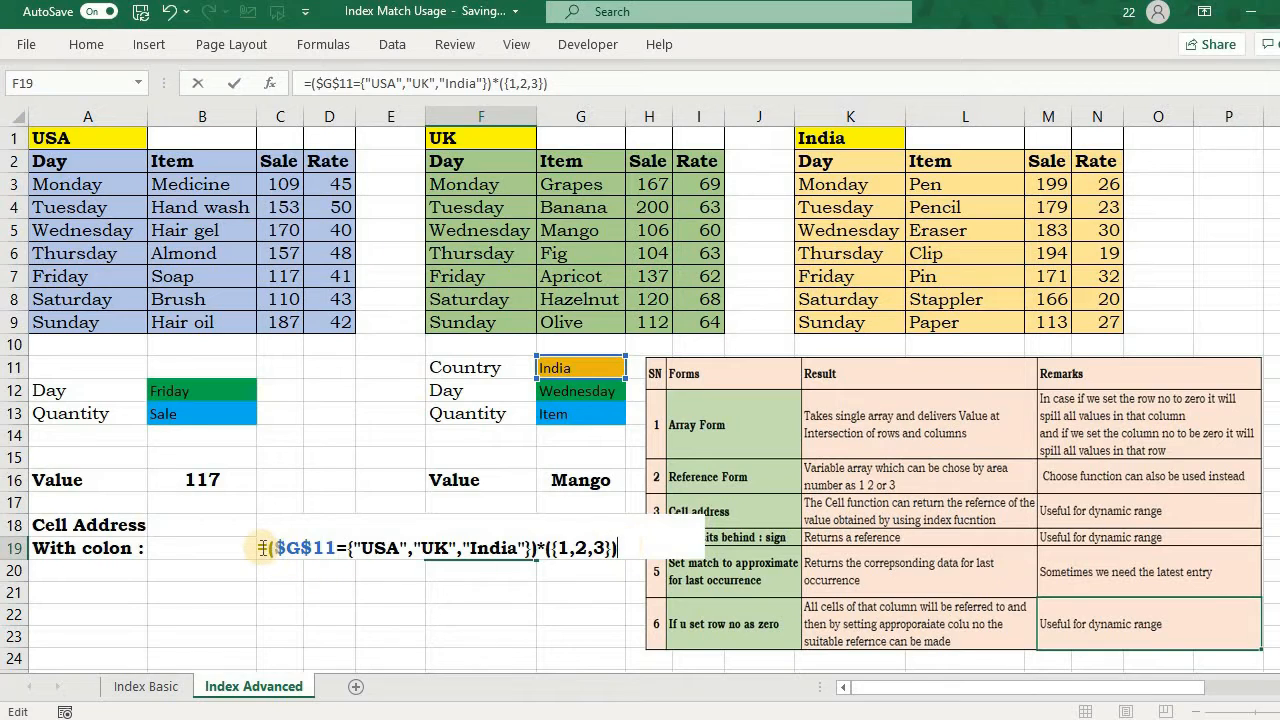
Step: Evaluate the whole multiplied expression in F19's formula to preview its array, and undo the evaluation
{"action": "left_click_drag", "start_coordinate": [259, 548], "coordinate": [618, 548]}
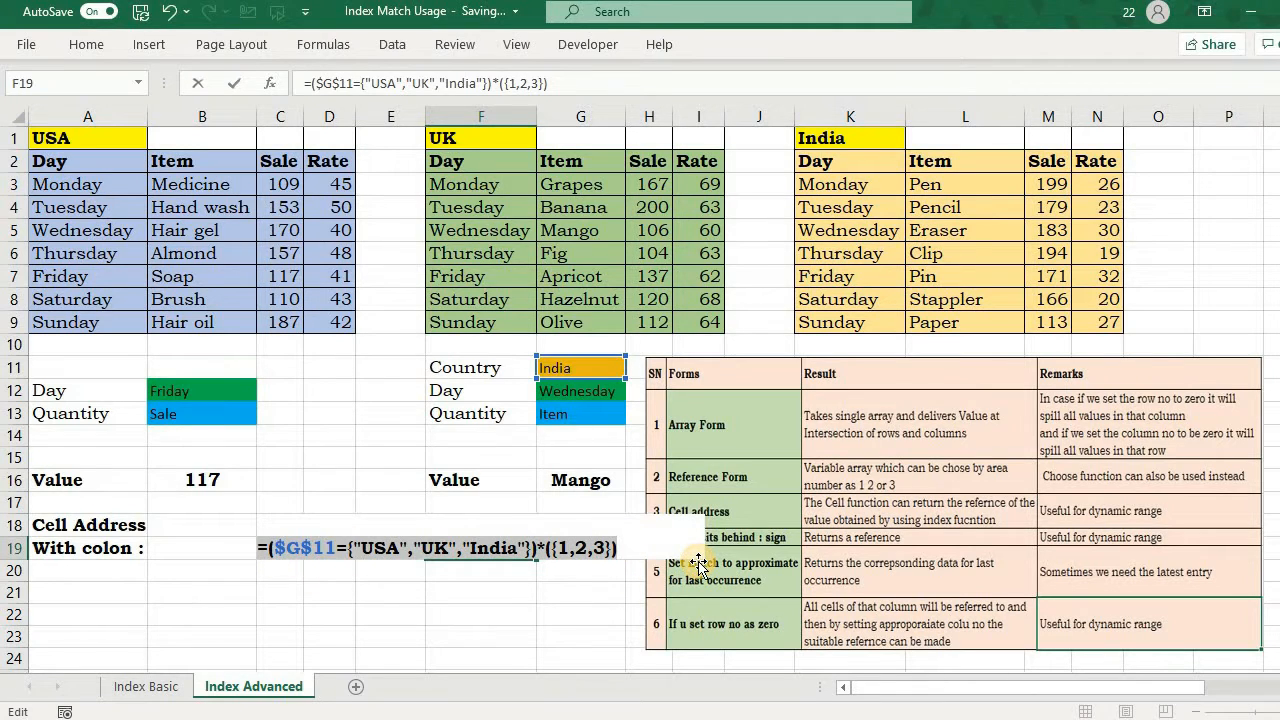
{"action": "key", "text": "F9"}
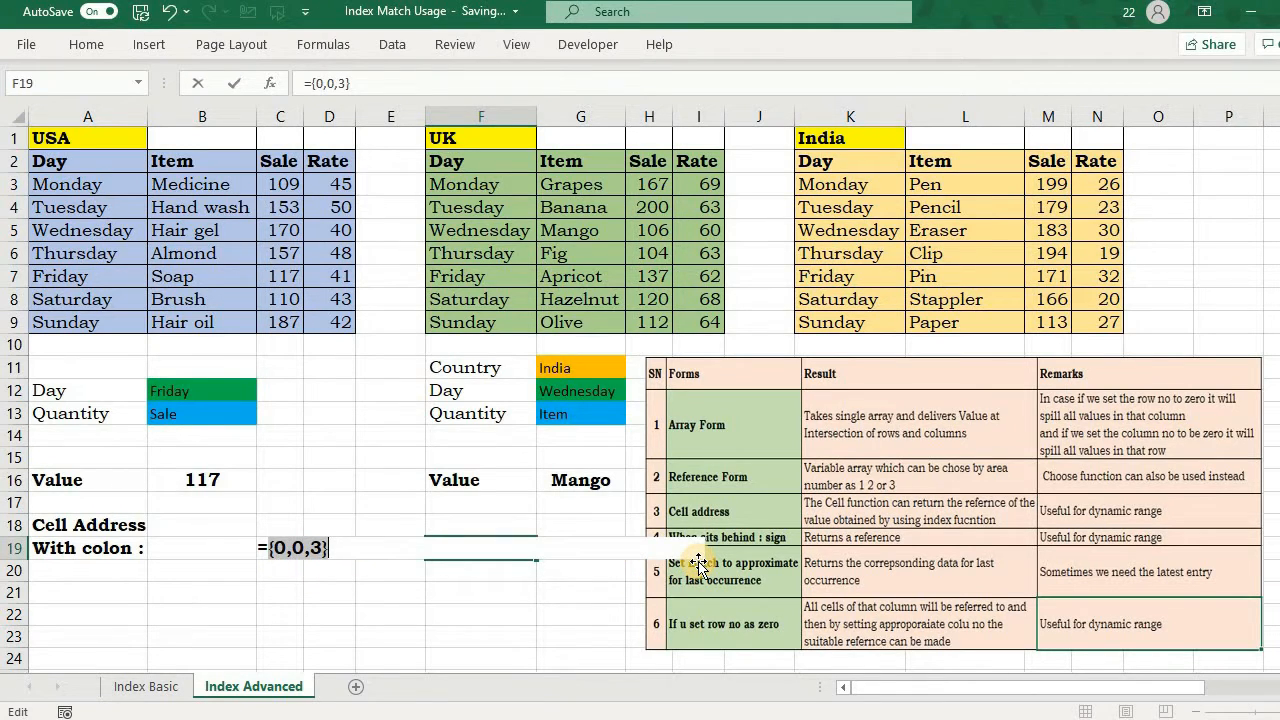
{"action": "key", "text": "ctrl+z"}
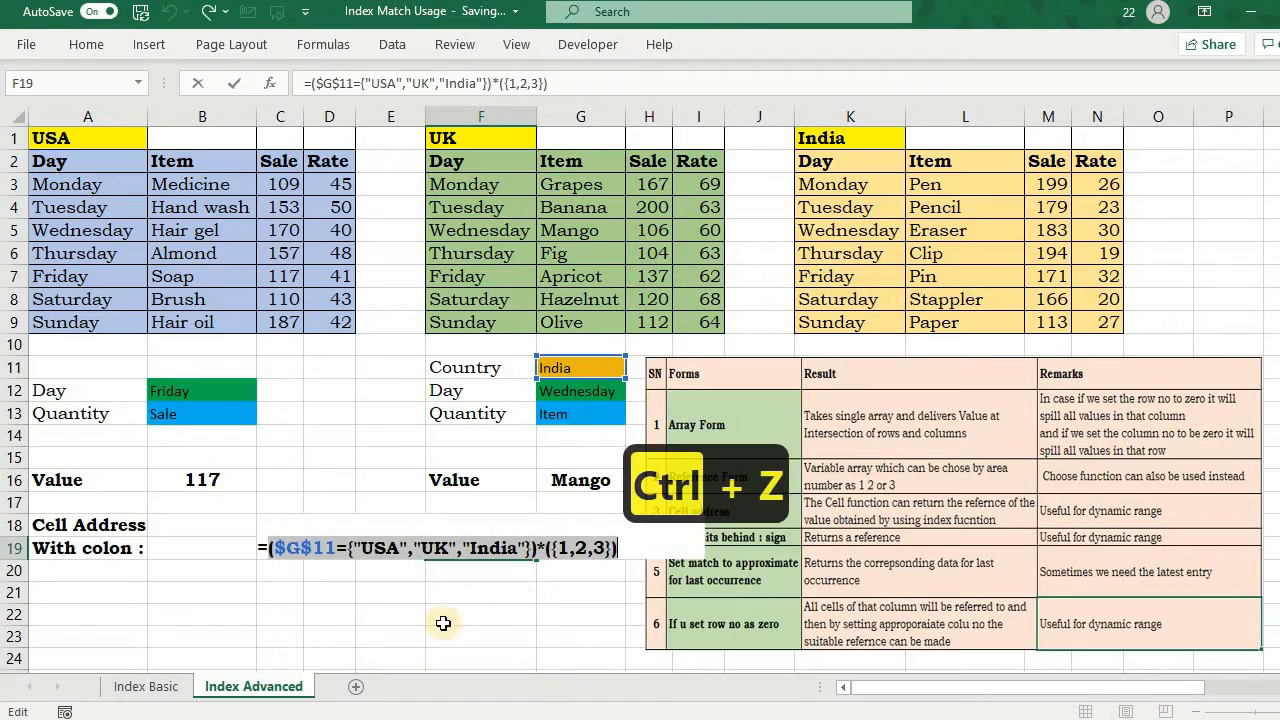
Step: Wrap F19's expression in MAX to complete =MAX(($G$11={"USA","UK","India"})*({1,2,3}))
{"action": "left_click", "coordinate": [271, 548]}
{"action": "type", "text": "MAX"}
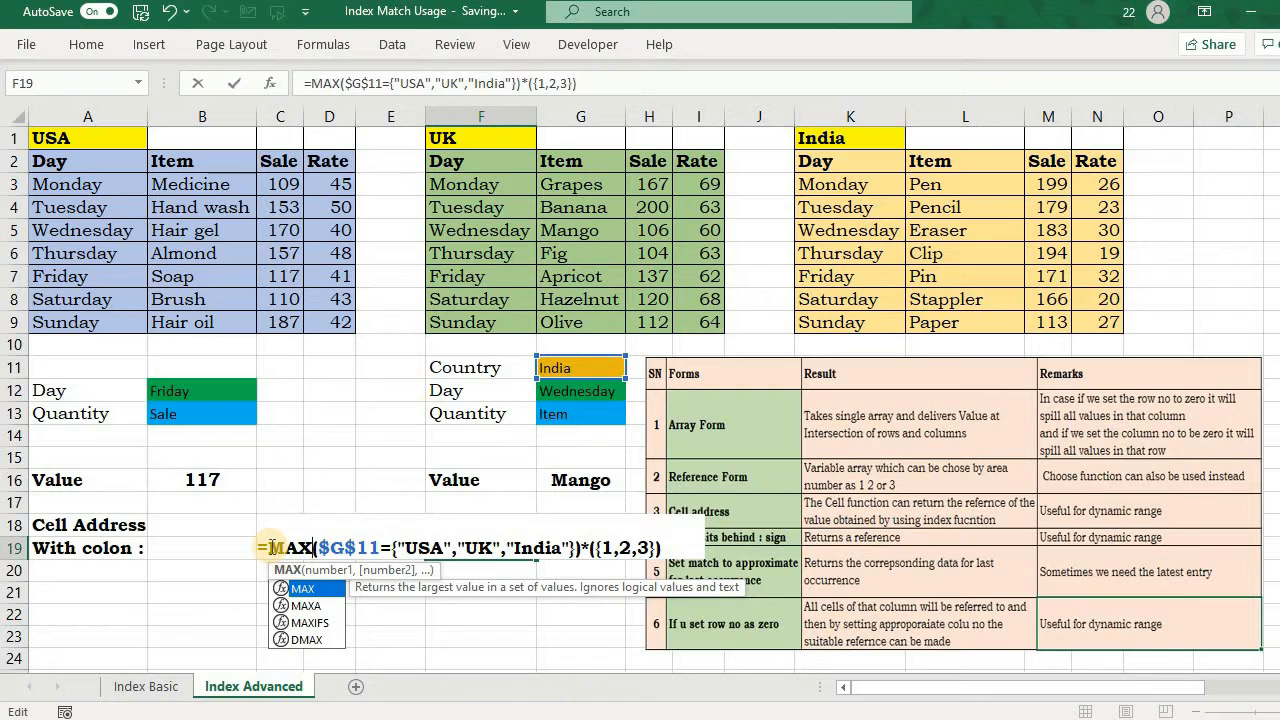
{"action": "type", "text": "("}
{"action": "left_click", "coordinate": [665, 548]}
{"action": "type", "text": ")"}
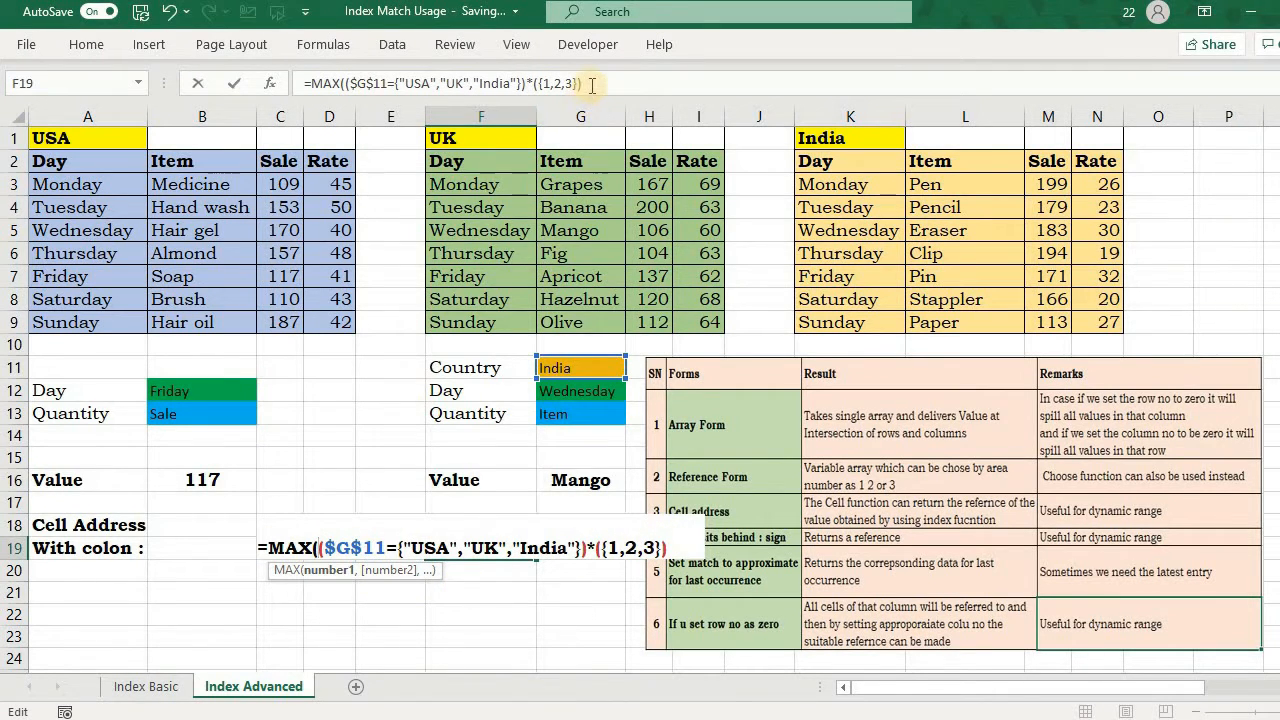
{"action": "key", "text": "Return"}
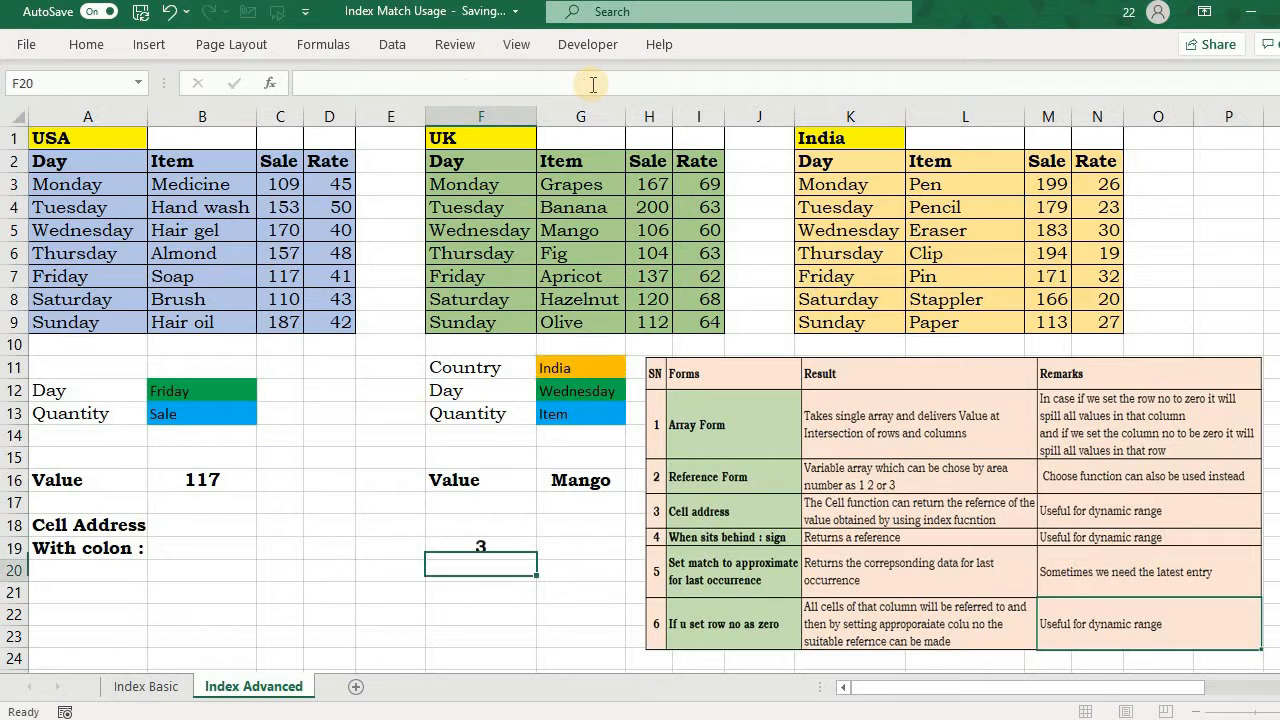
Step: Change the country in G11 to UK to test the area number formula in F19
{"action": "left_click", "coordinate": [569, 367]}
{"action": "left_click", "coordinate": [443, 555]}
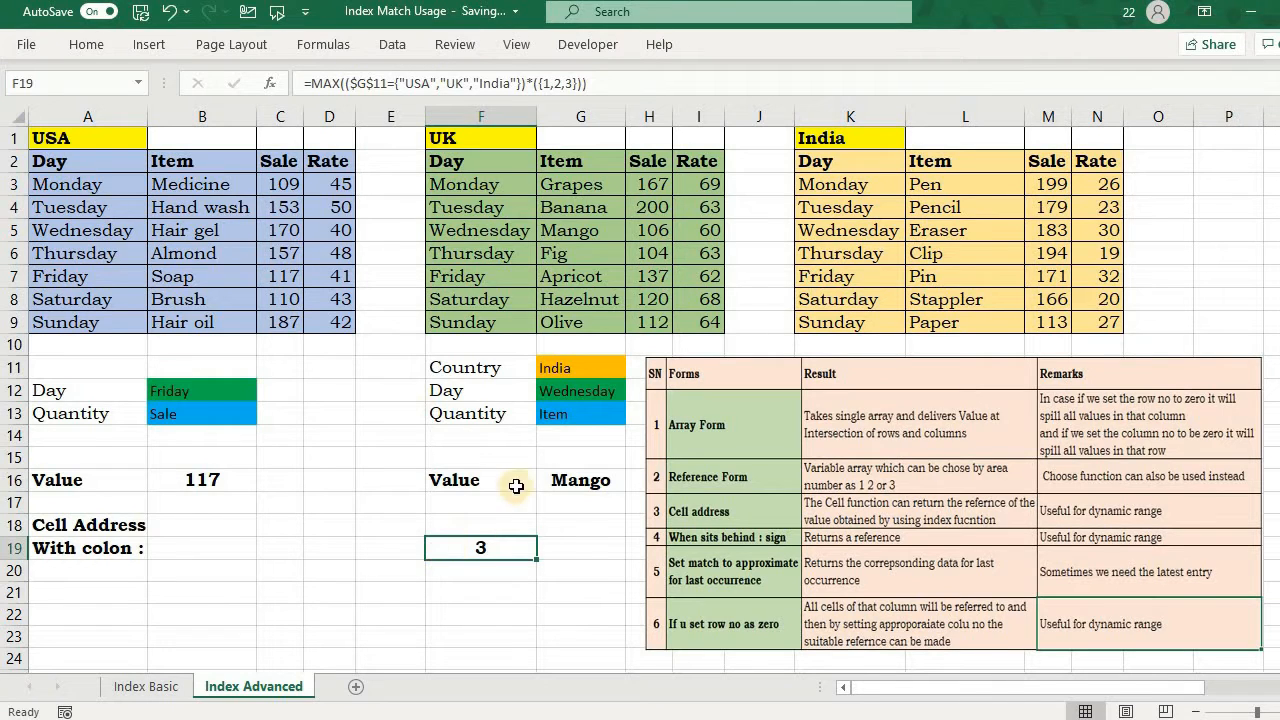
{"action": "left_click", "coordinate": [580, 368]}
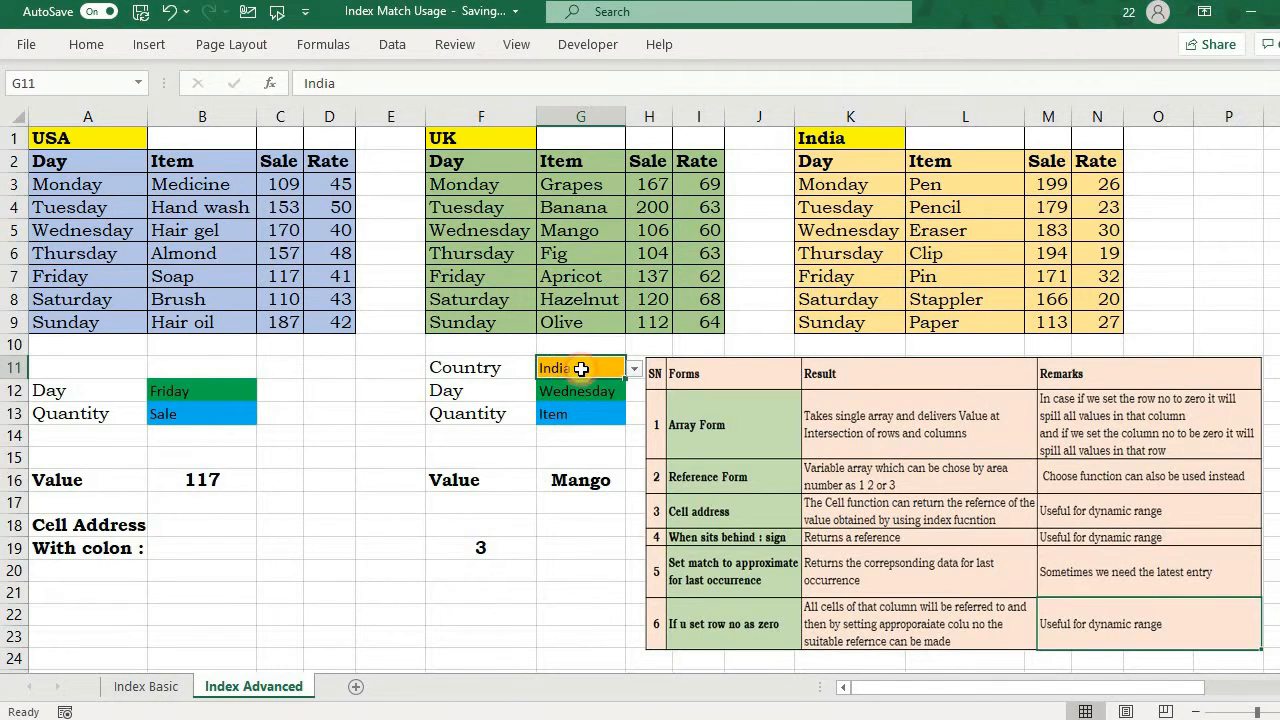
{"action": "left_click", "coordinate": [634, 369]}
{"action": "left_click", "coordinate": [600, 401]}
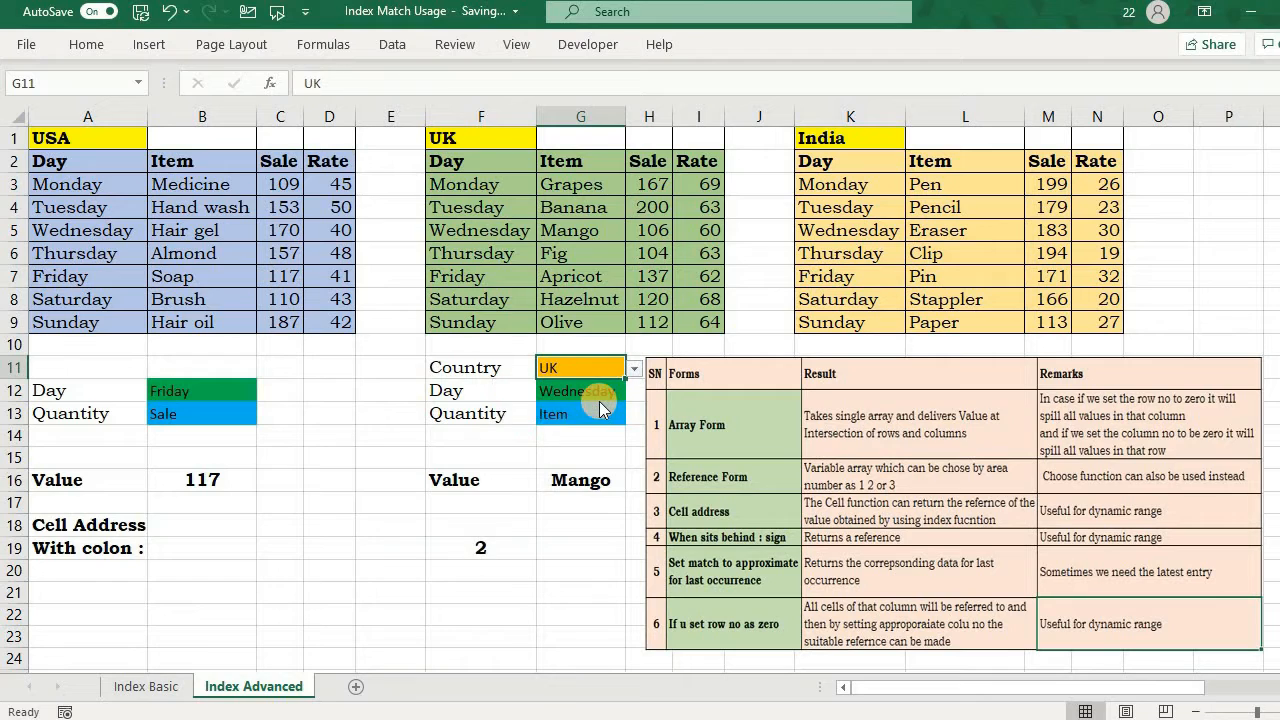
{"action": "left_click", "coordinate": [449, 578]}
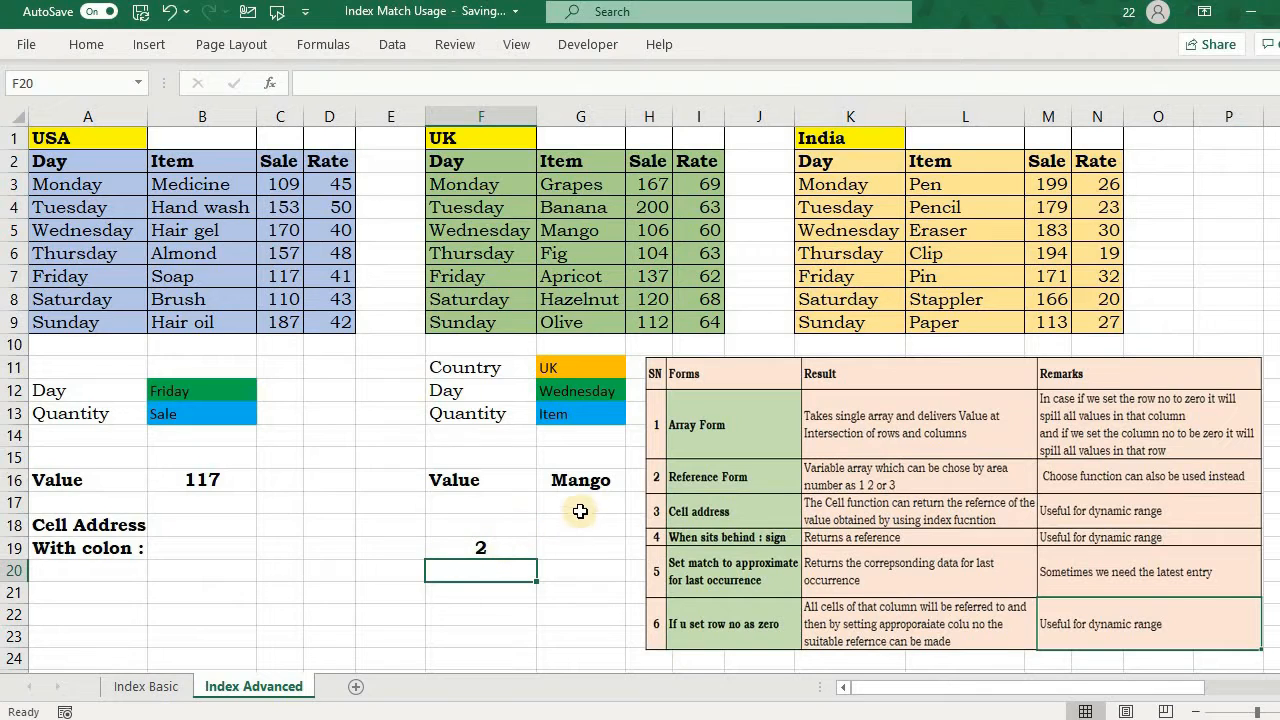
Step: Replace the fixed area number in G16's INDEX formula with the absolute reference $F$19
{"action": "double_click", "coordinate": [572, 480]}
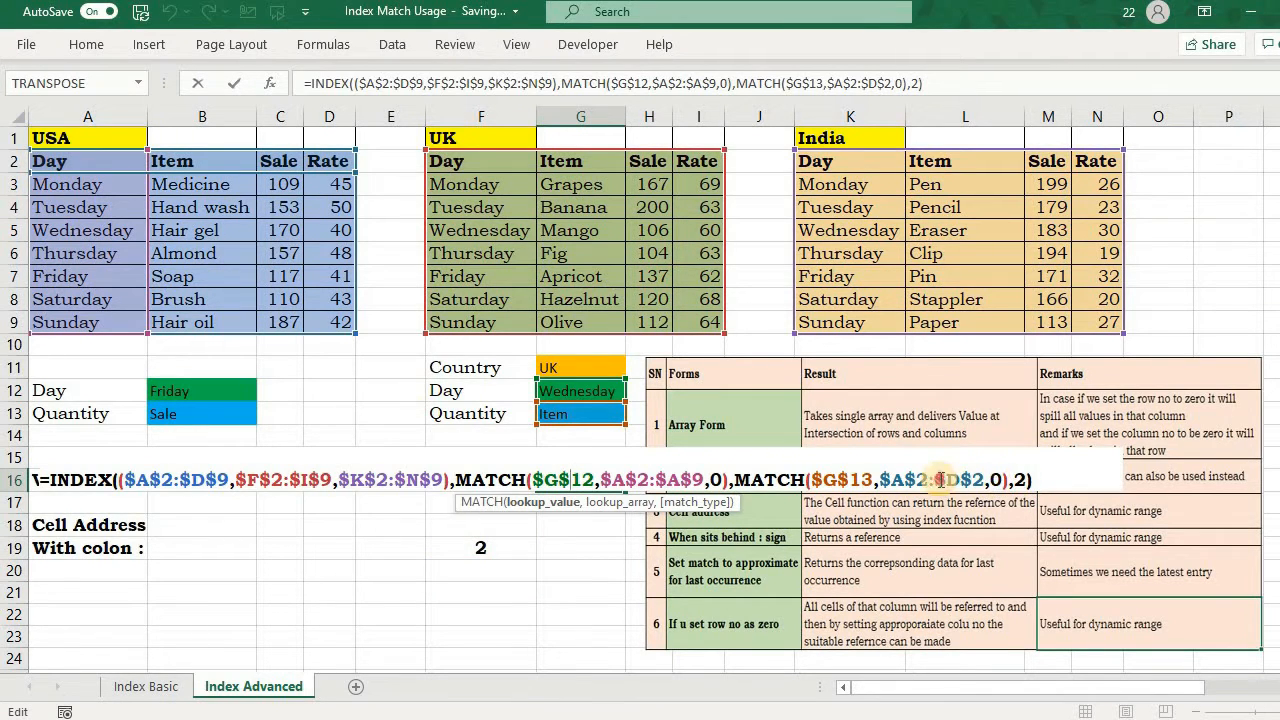
{"action": "left_click", "coordinate": [1012, 480]}
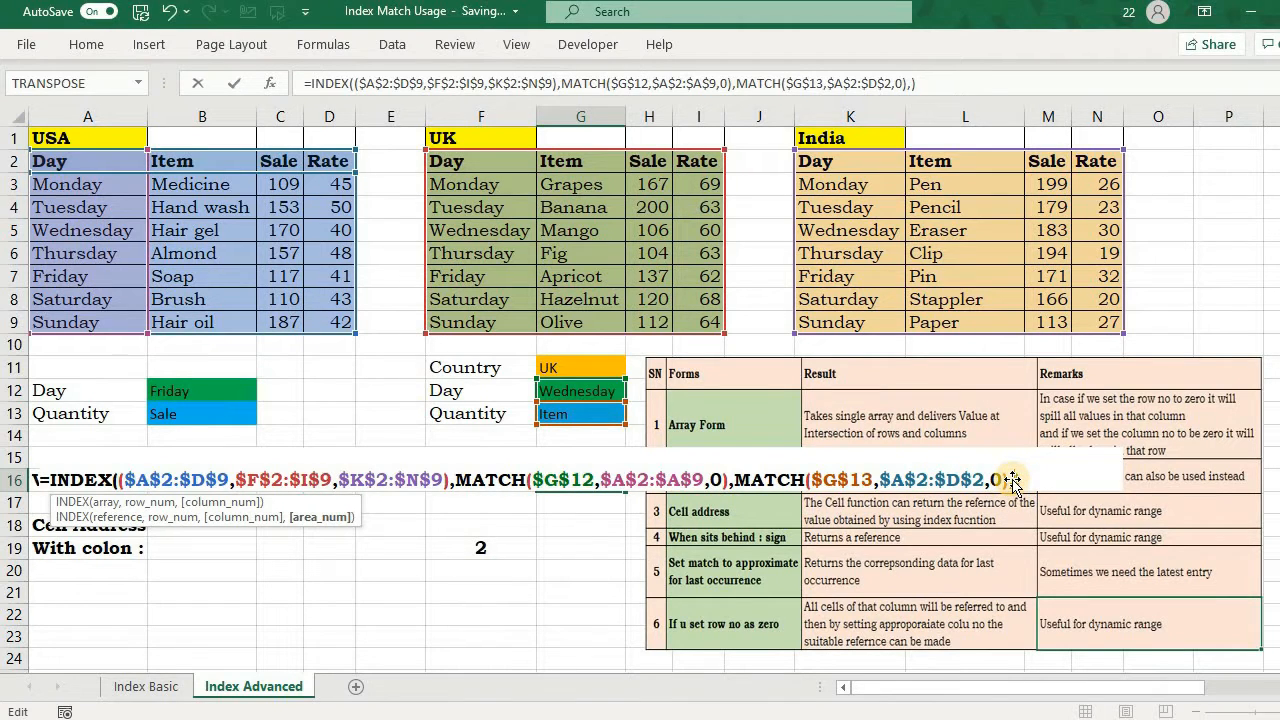
{"action": "key", "text": "BackSpace"}
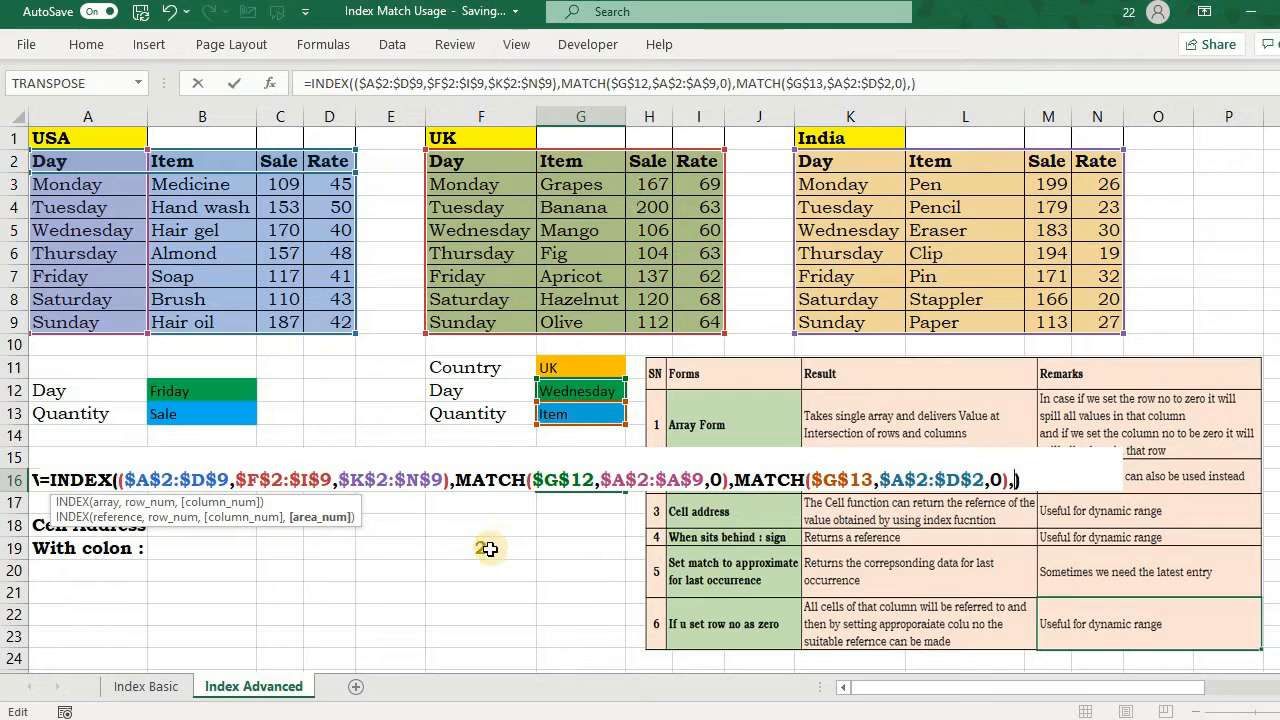
{"action": "left_click", "coordinate": [490, 548]}
{"action": "key", "text": "F4"}
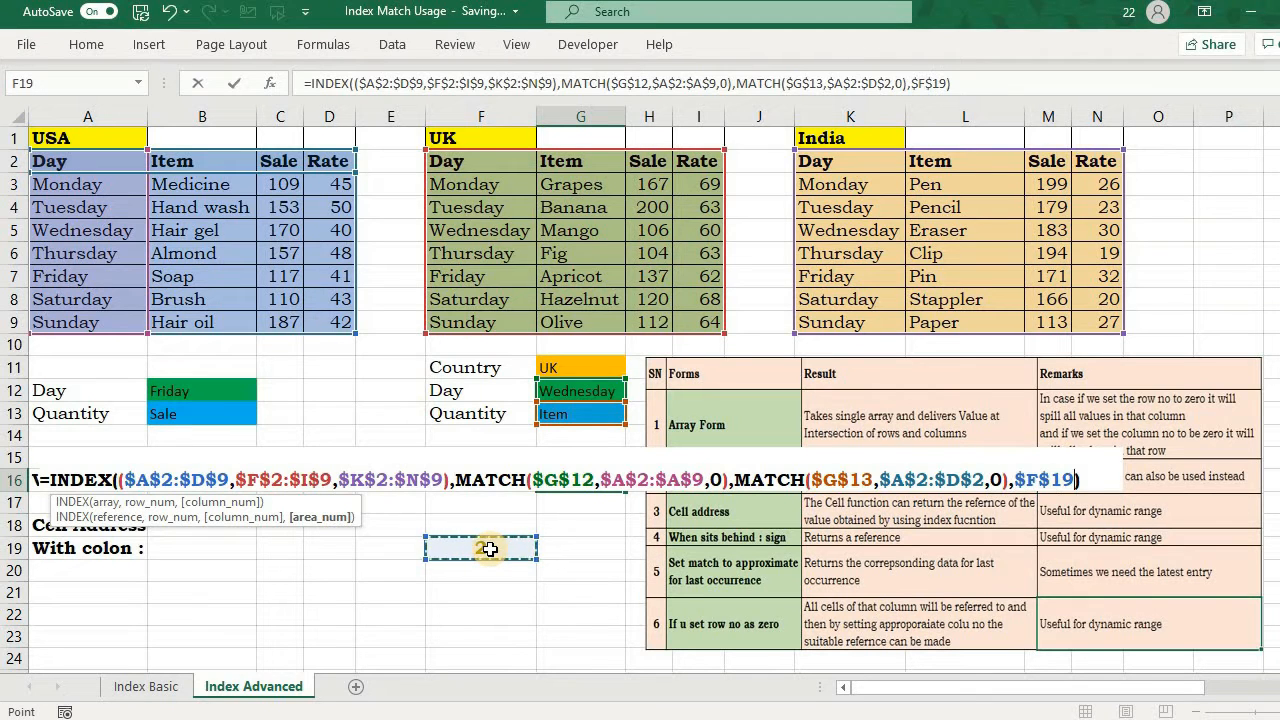
{"action": "key", "text": "Return"}
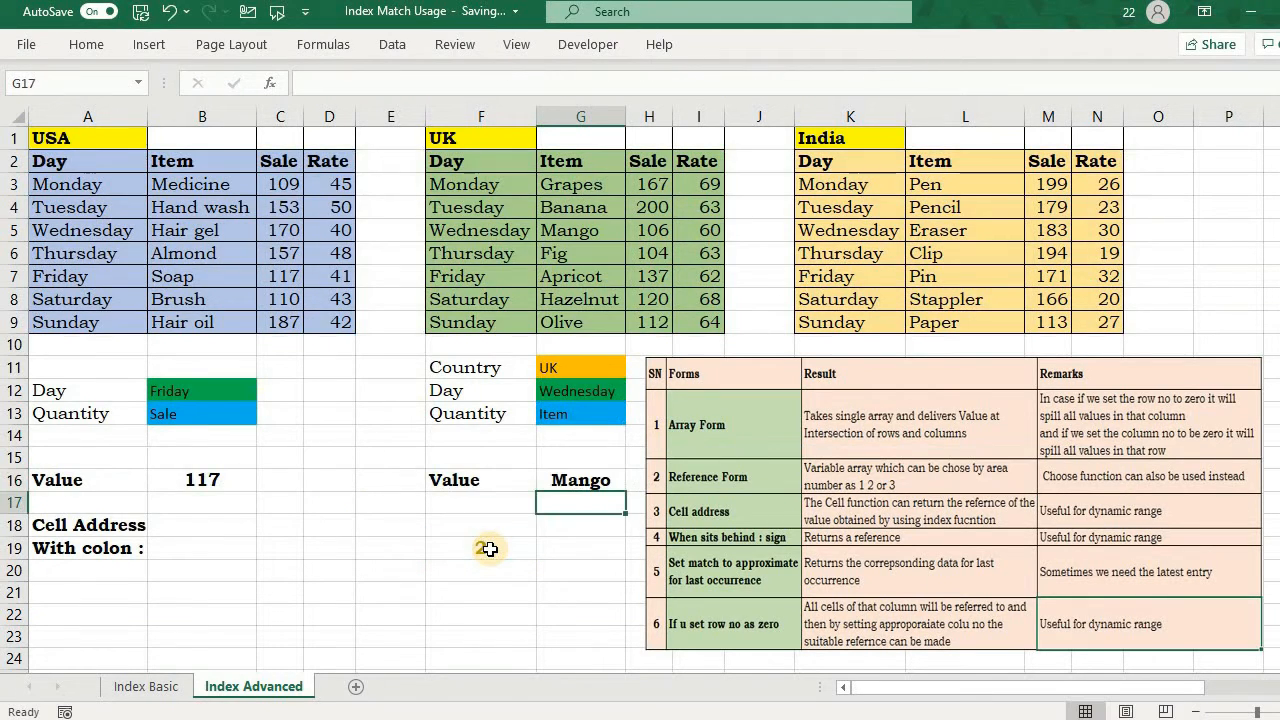
Step: Set the country in G11 to India and the quantity in G13 to Sale to test the reference-form lookup
{"action": "left_click", "coordinate": [569, 414]}
{"action": "left_click", "coordinate": [580, 367]}
{"action": "left_click", "coordinate": [634, 368]}
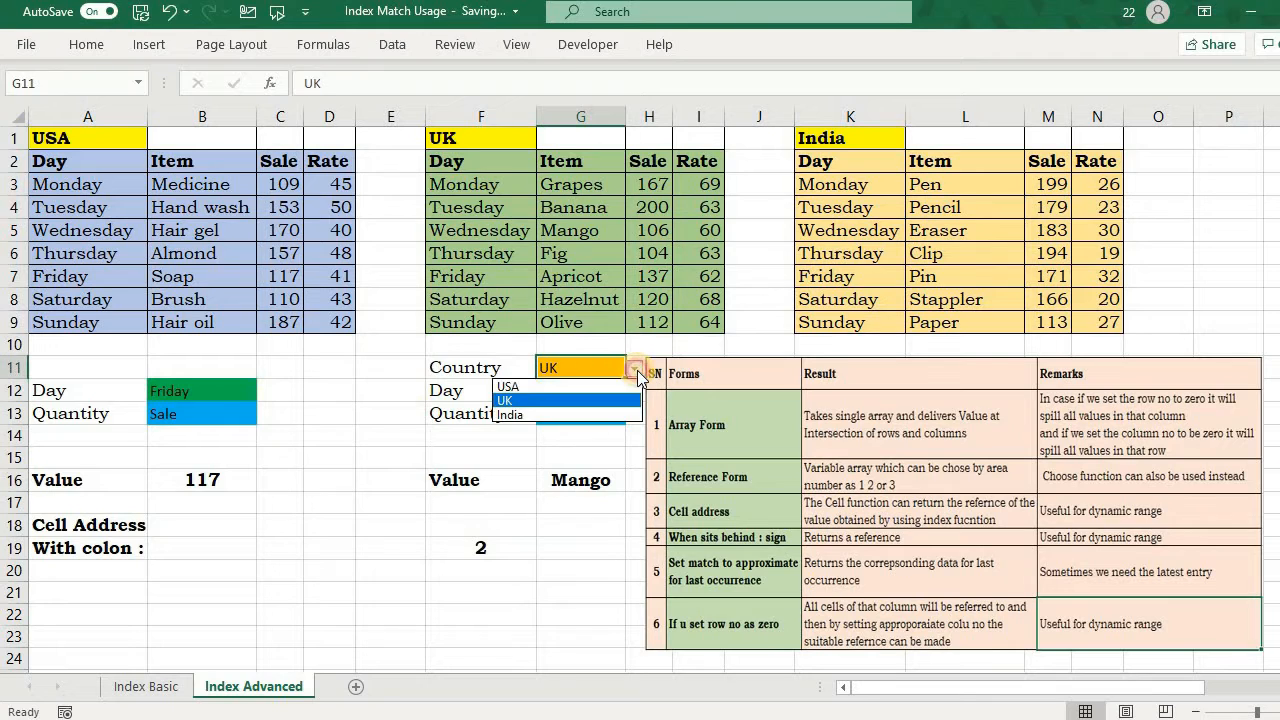
{"action": "left_click", "coordinate": [578, 414]}
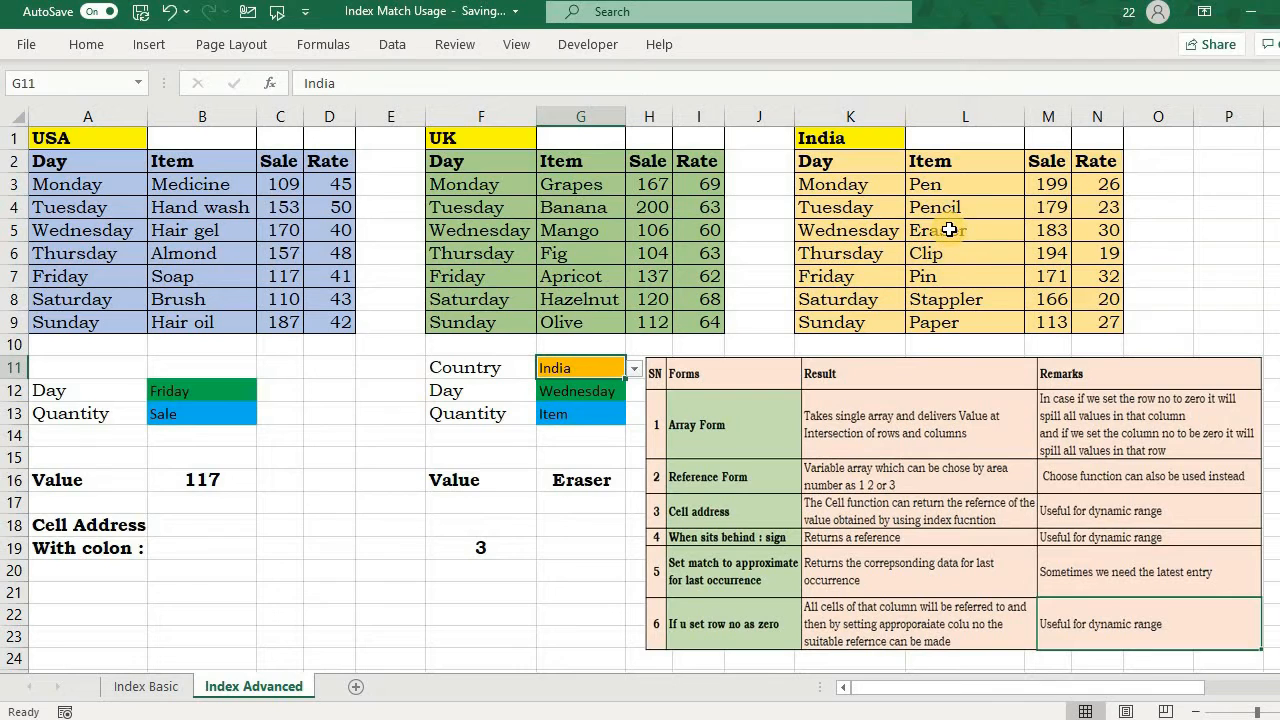
{"action": "left_click", "coordinate": [600, 418]}
{"action": "left_click", "coordinate": [634, 414]}
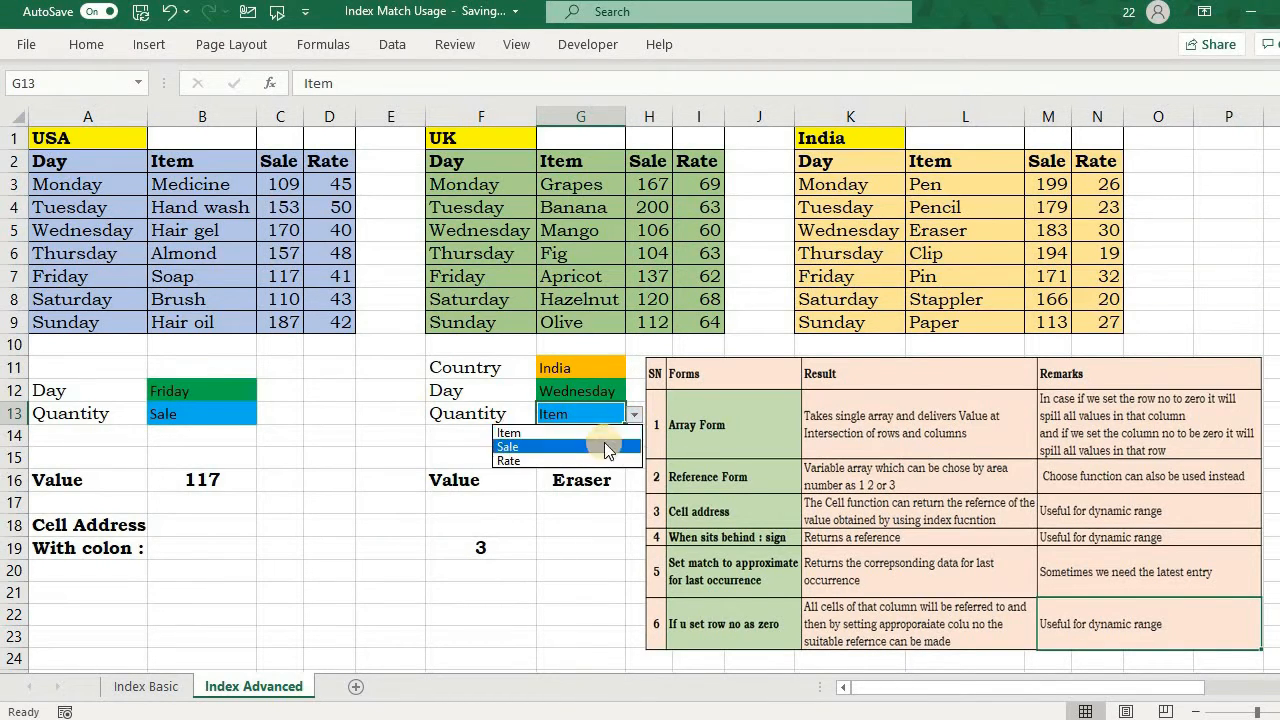
{"action": "left_click", "coordinate": [597, 448]}
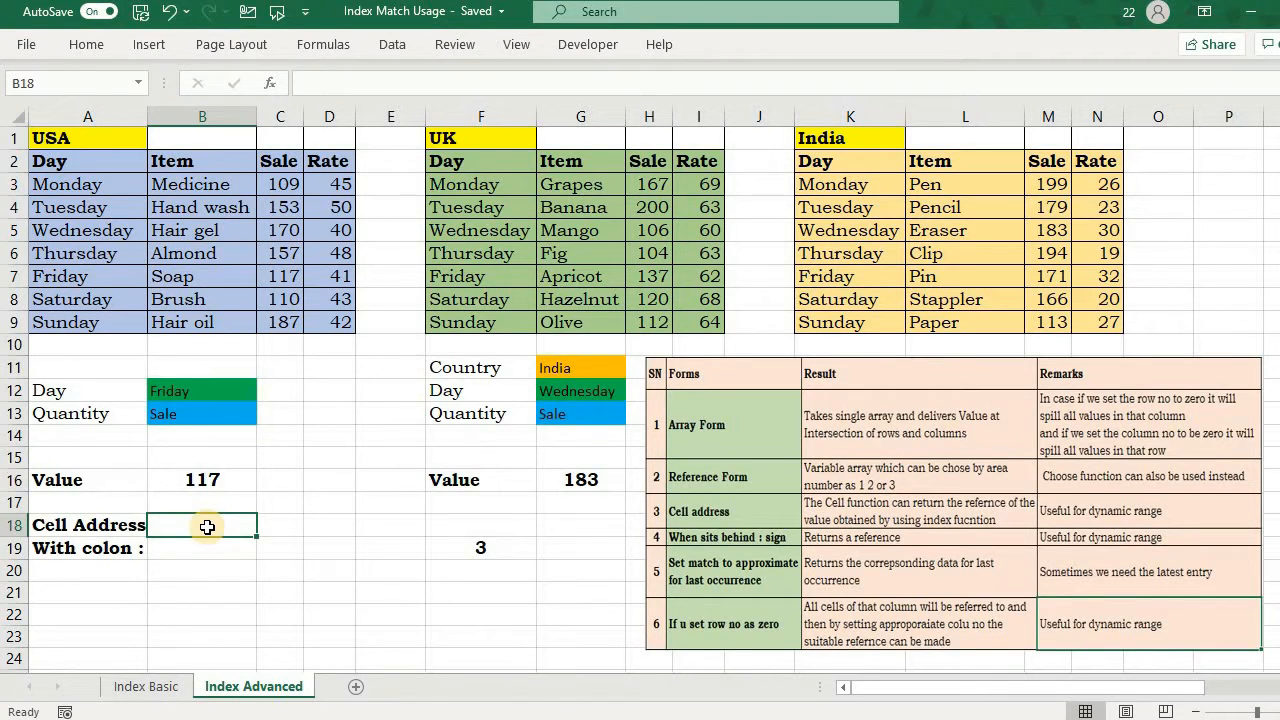
Step: Enter =CELL("address",$G$16) in the Cell Address cell B18
{"action": "type", "text": "=cell"}
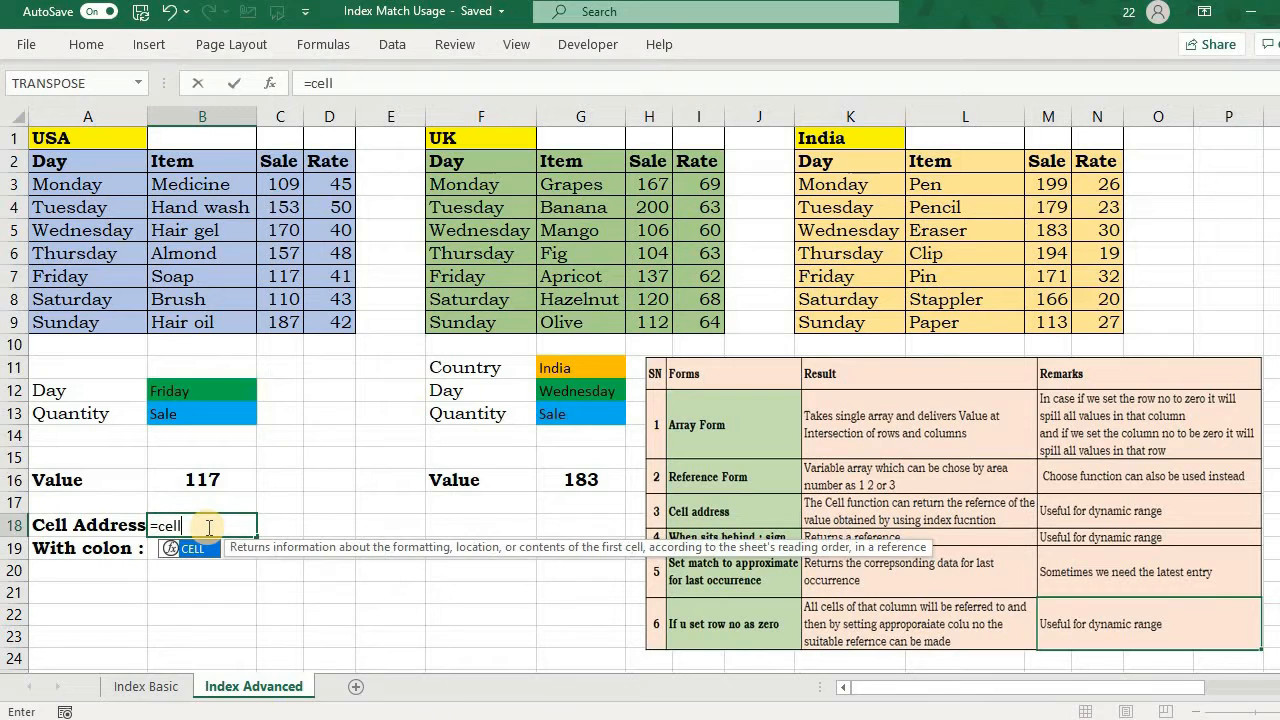
{"action": "key", "text": "Tab"}
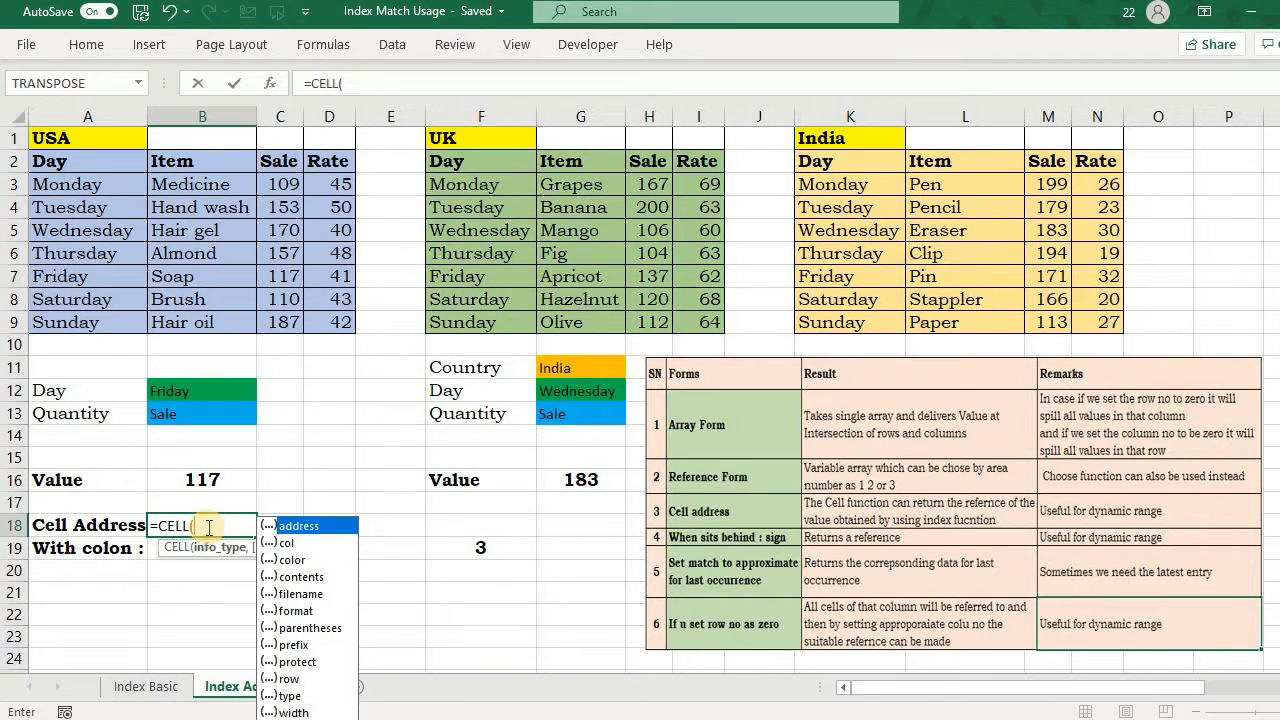
{"action": "key", "text": "Tab"}
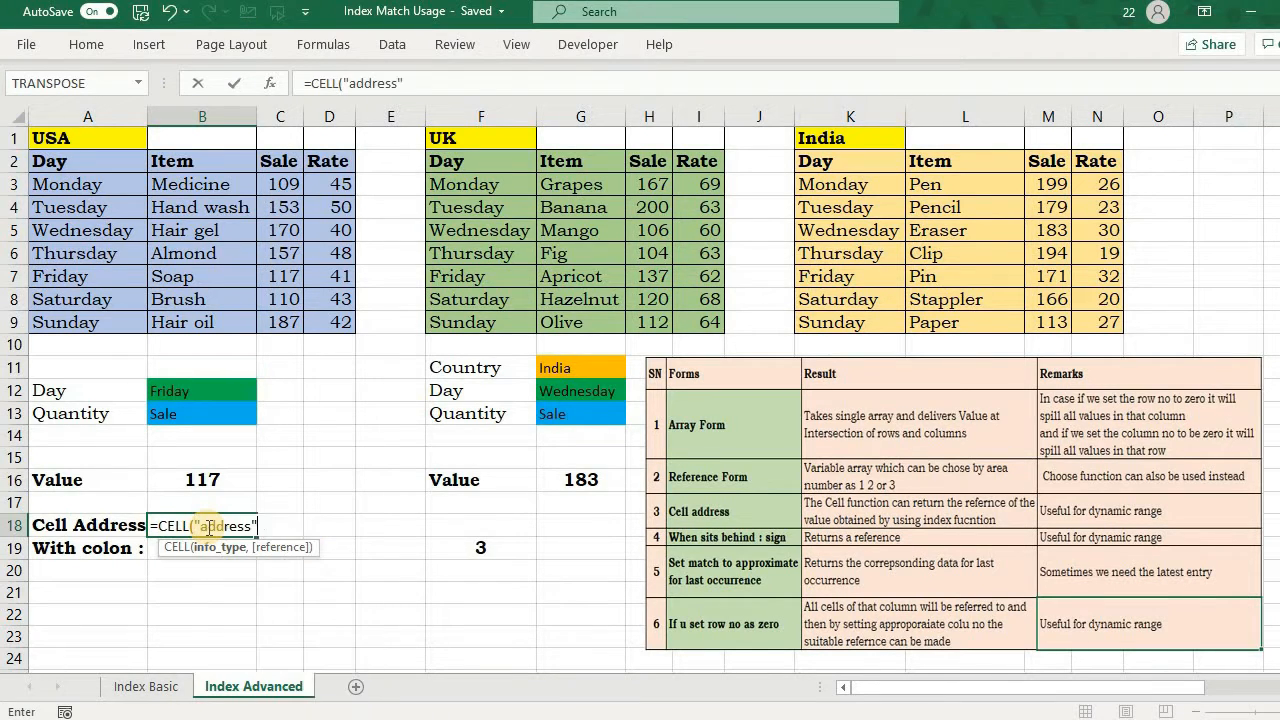
{"action": "type", "text": ","}
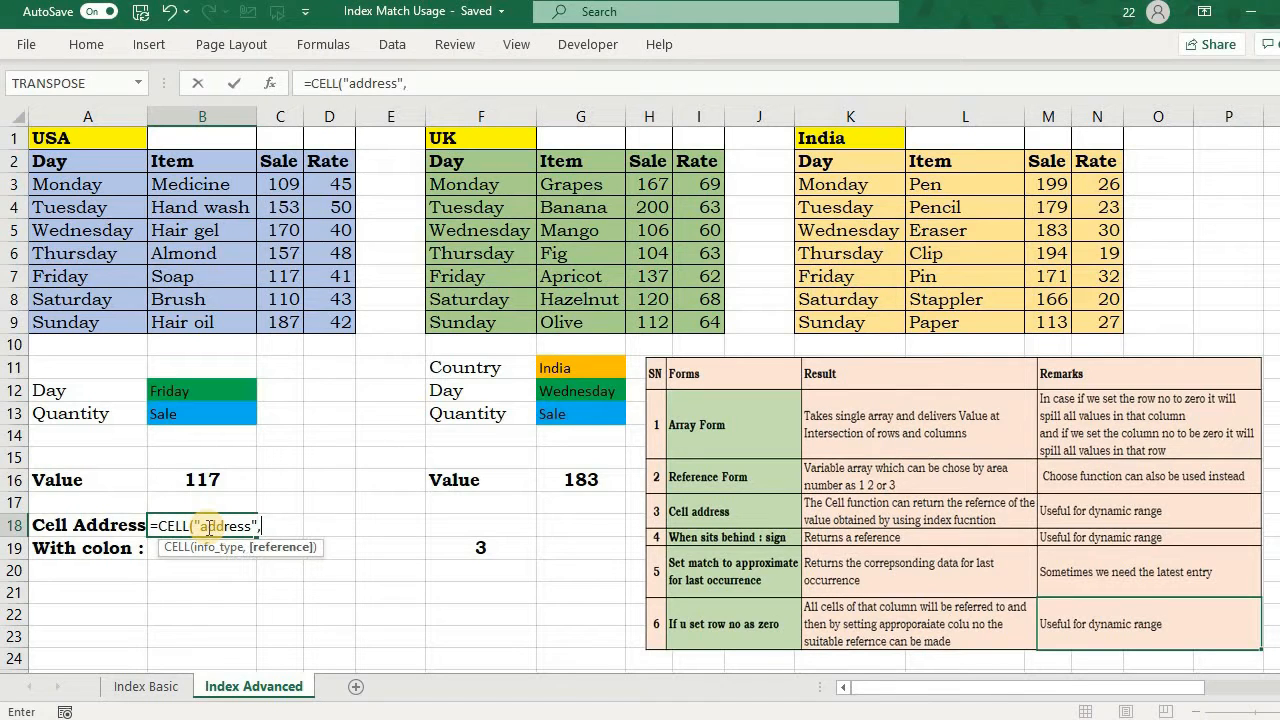
{"action": "left_click", "coordinate": [585, 479]}
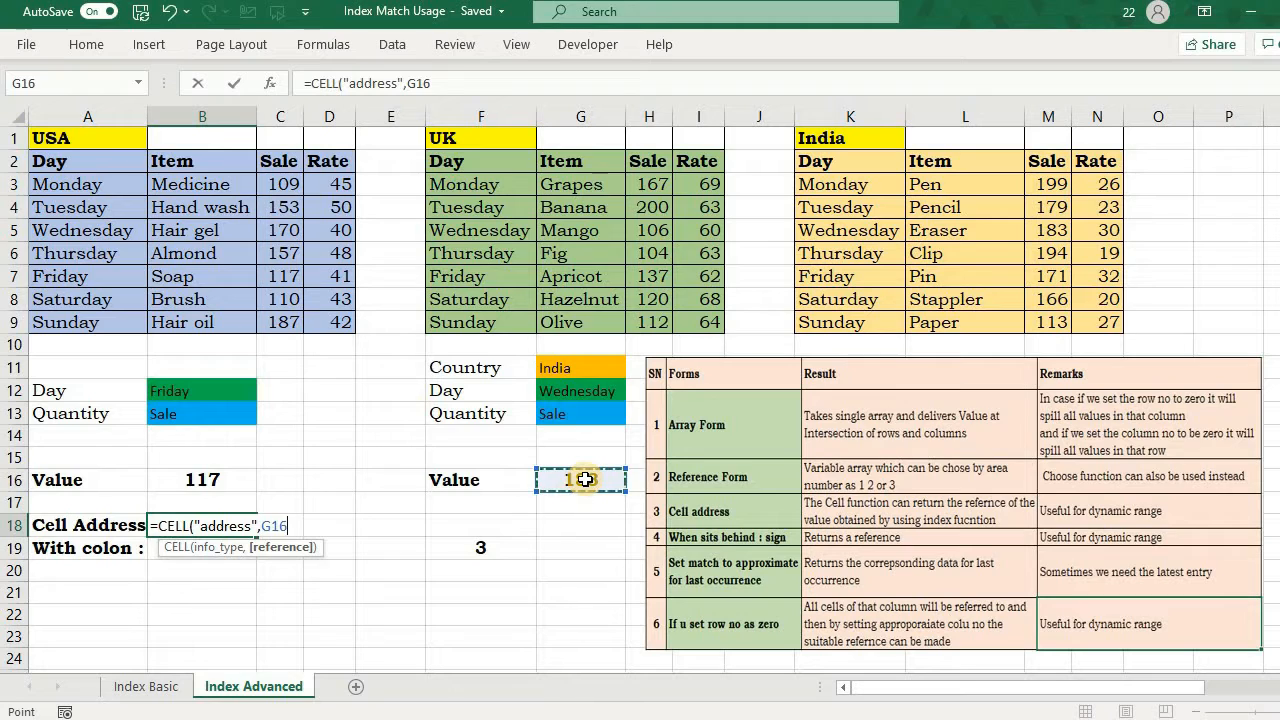
{"action": "key", "text": "F4"}
{"action": "type", "text": ")"}
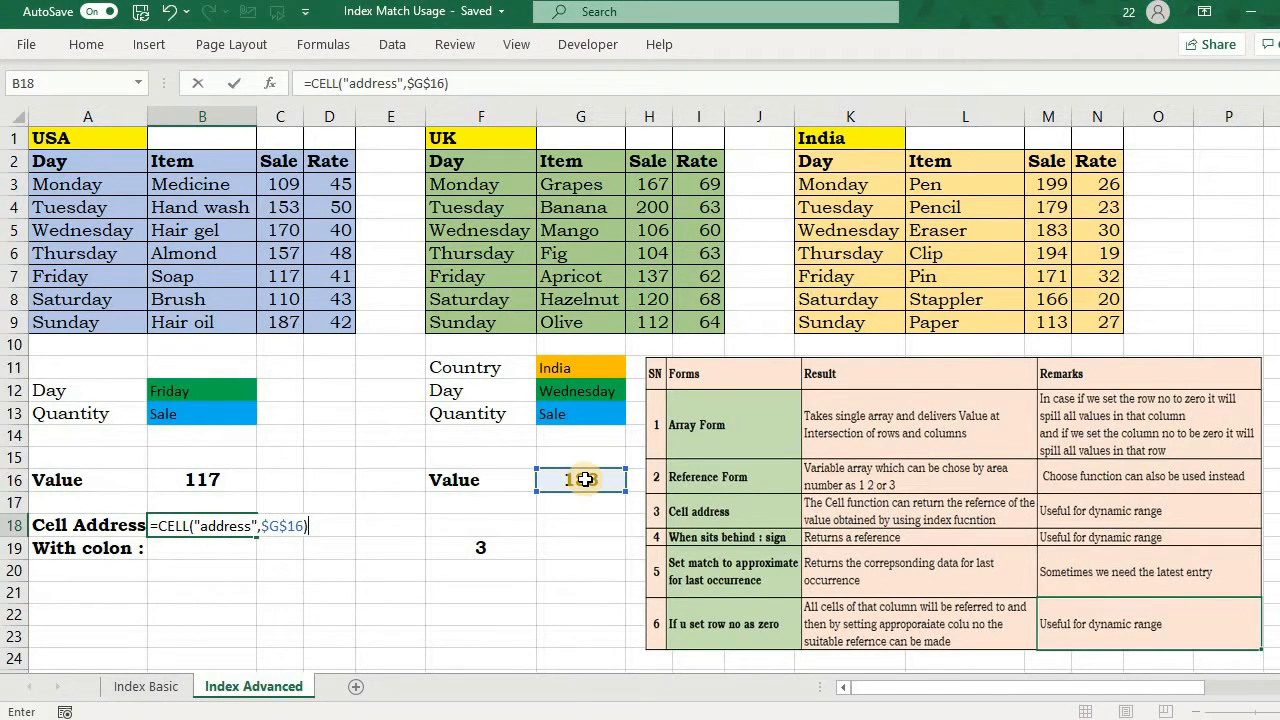
{"action": "key", "text": "Return"}
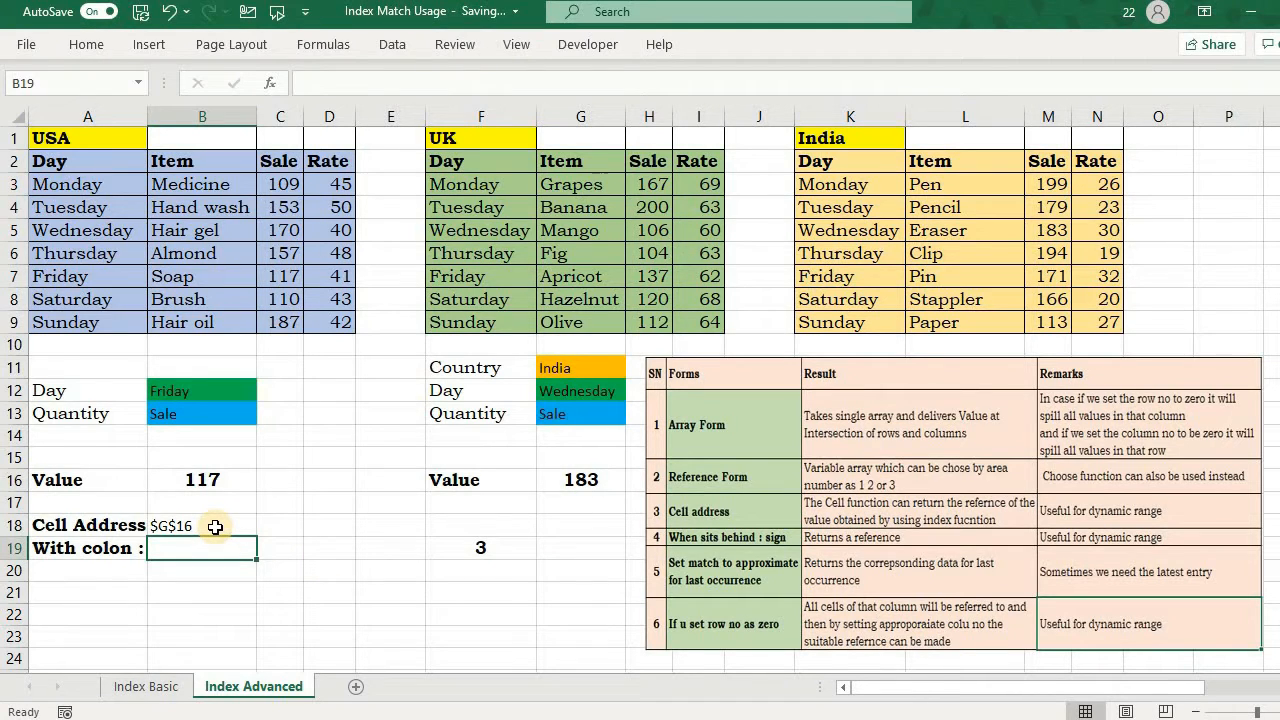
{"action": "key", "text": "Right"}
{"action": "key", "text": "Right"}
{"action": "key", "text": "Right"}
{"action": "key", "text": "Down"}
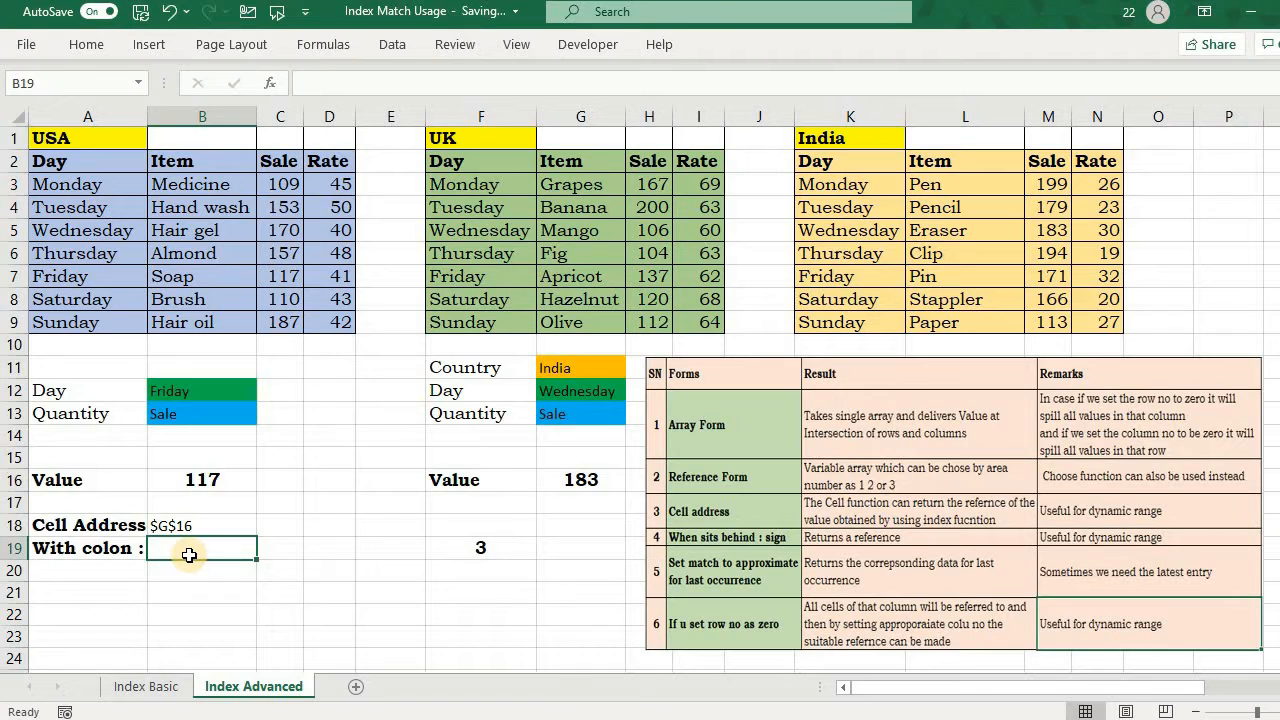
Step: Start a formula in the With colon cell B19 with the absolute reference $A$2
{"action": "type", "text": "="}
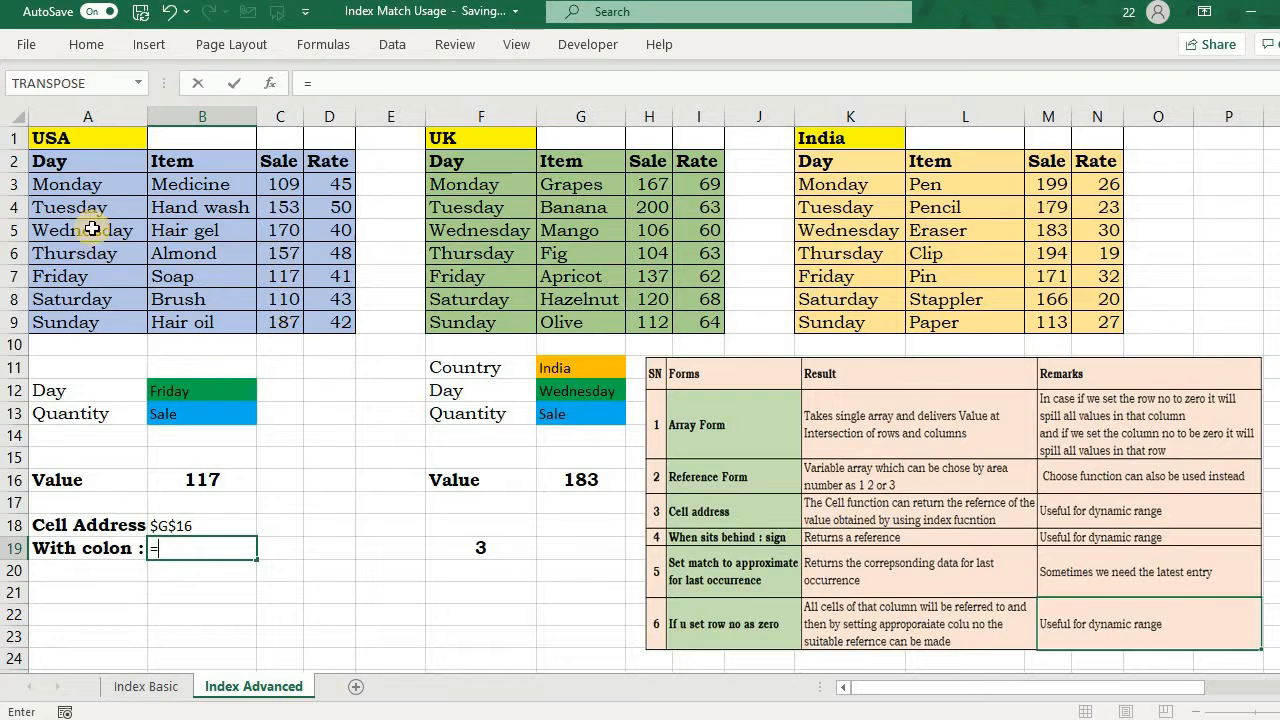
{"action": "left_click", "coordinate": [82, 159]}
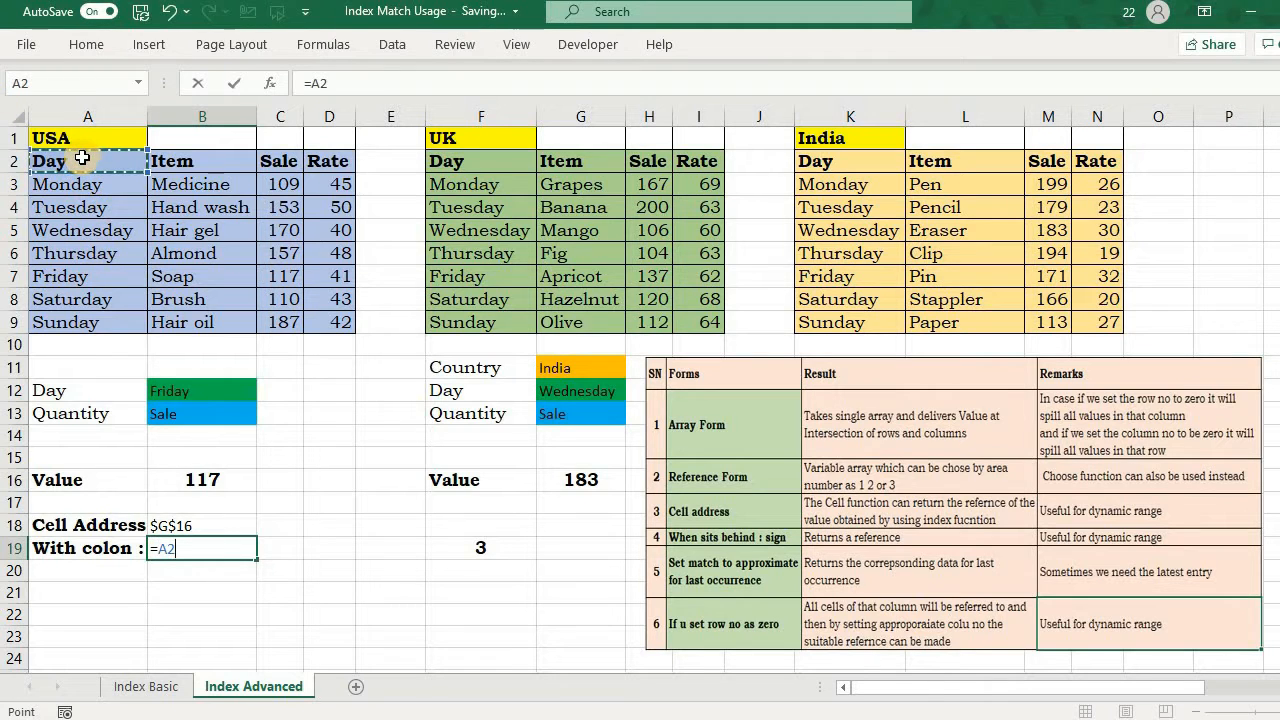
{"action": "key", "text": "F4"}
{"action": "key", "text": "F8"}
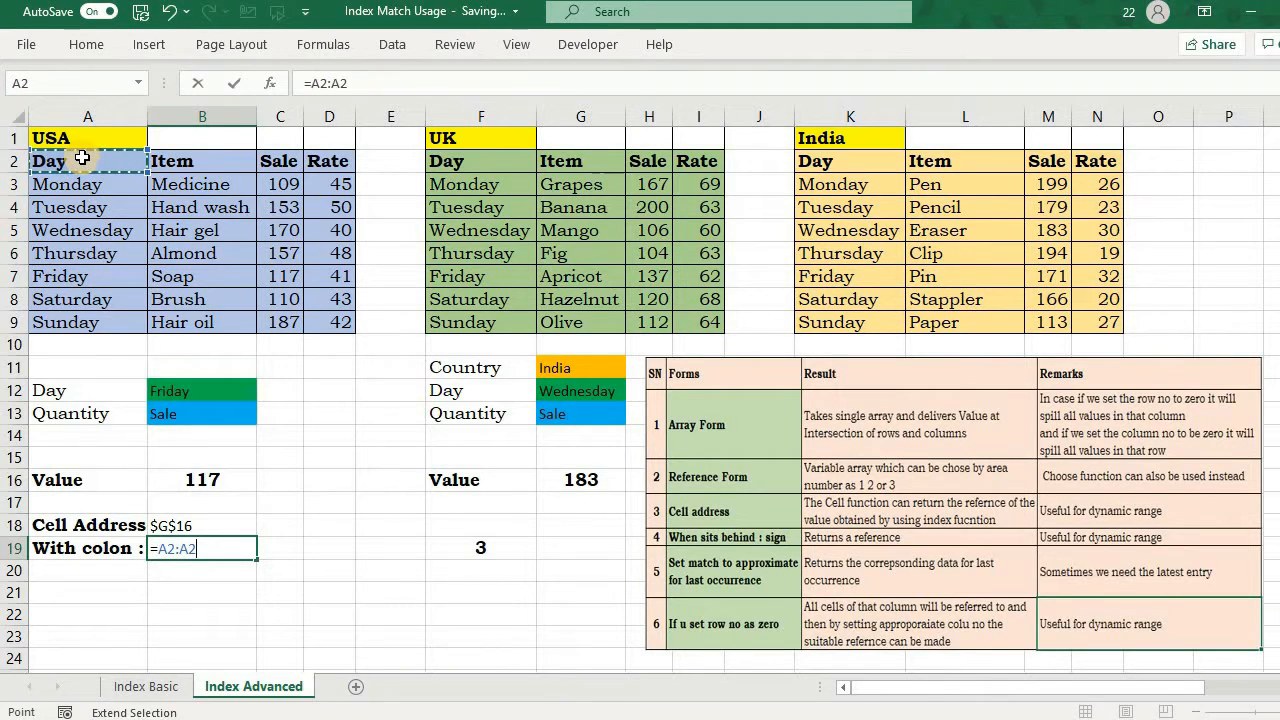
{"action": "key", "text": "ctrl+z"}
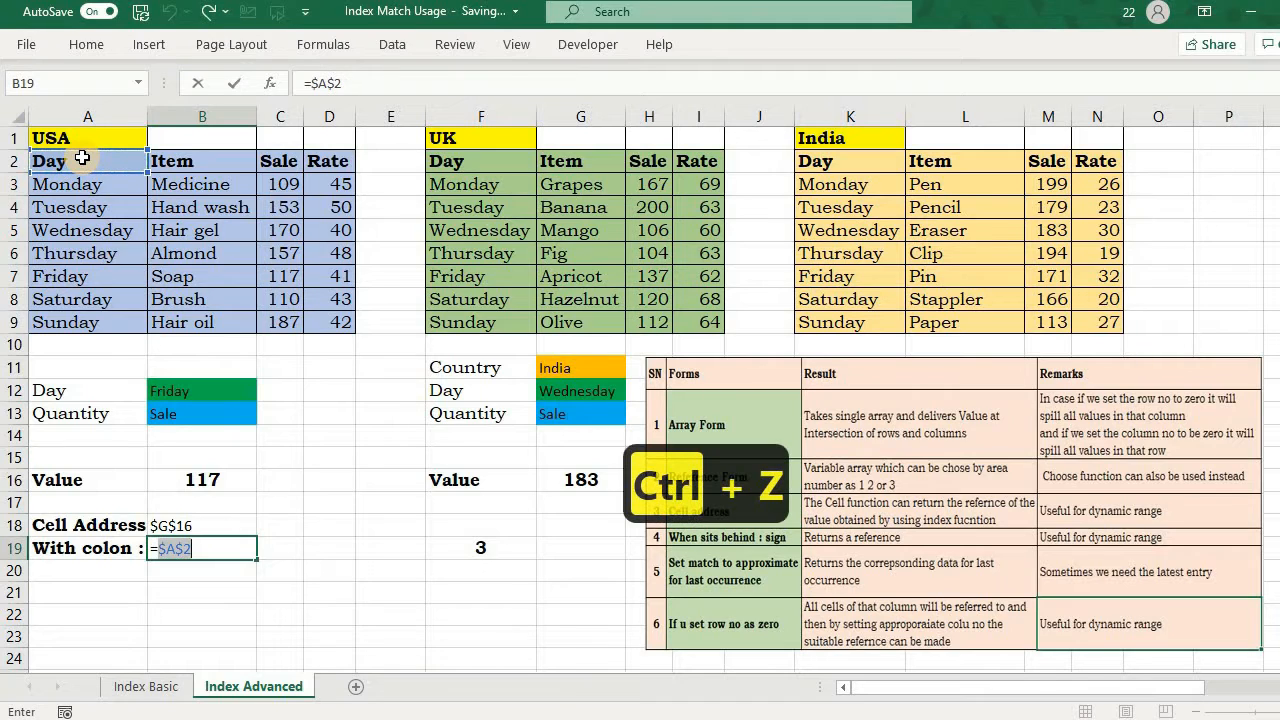
{"action": "left_click", "coordinate": [205, 546]}
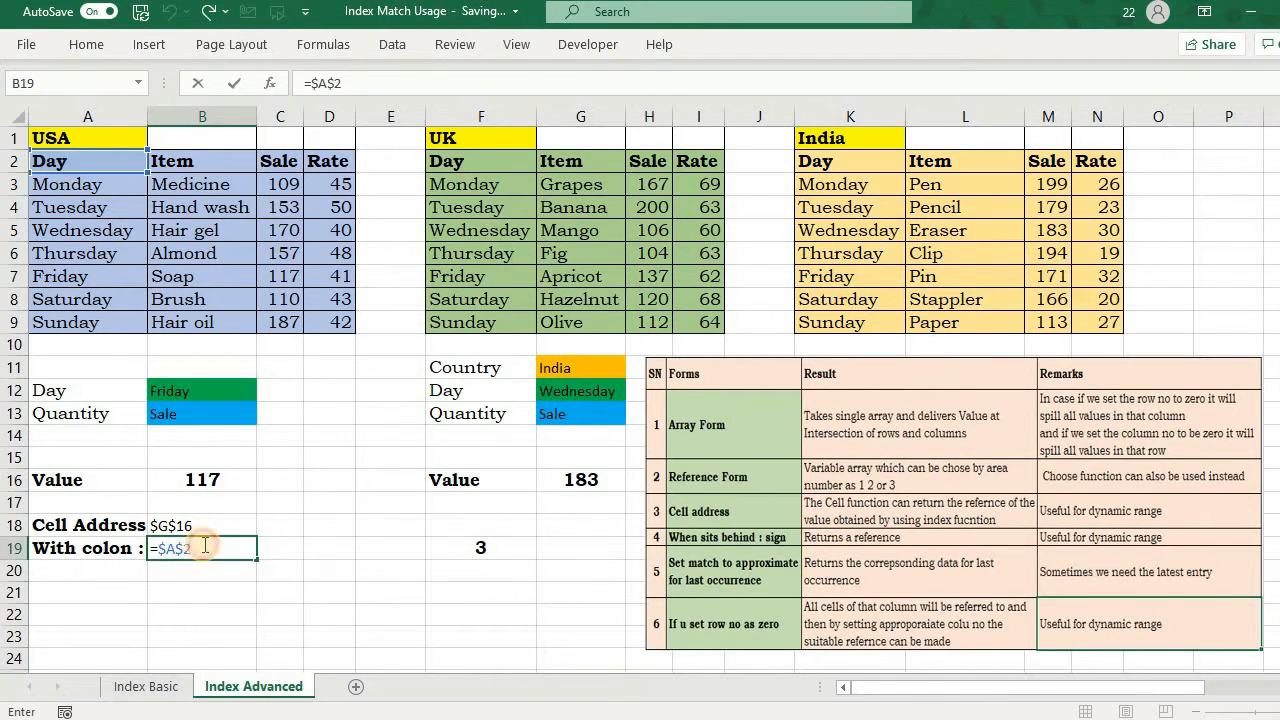
Step: Extend the B19 formula with a colon and the Value cell B16 to form =$A$2:B16
{"action": "type", "text": ":in"}
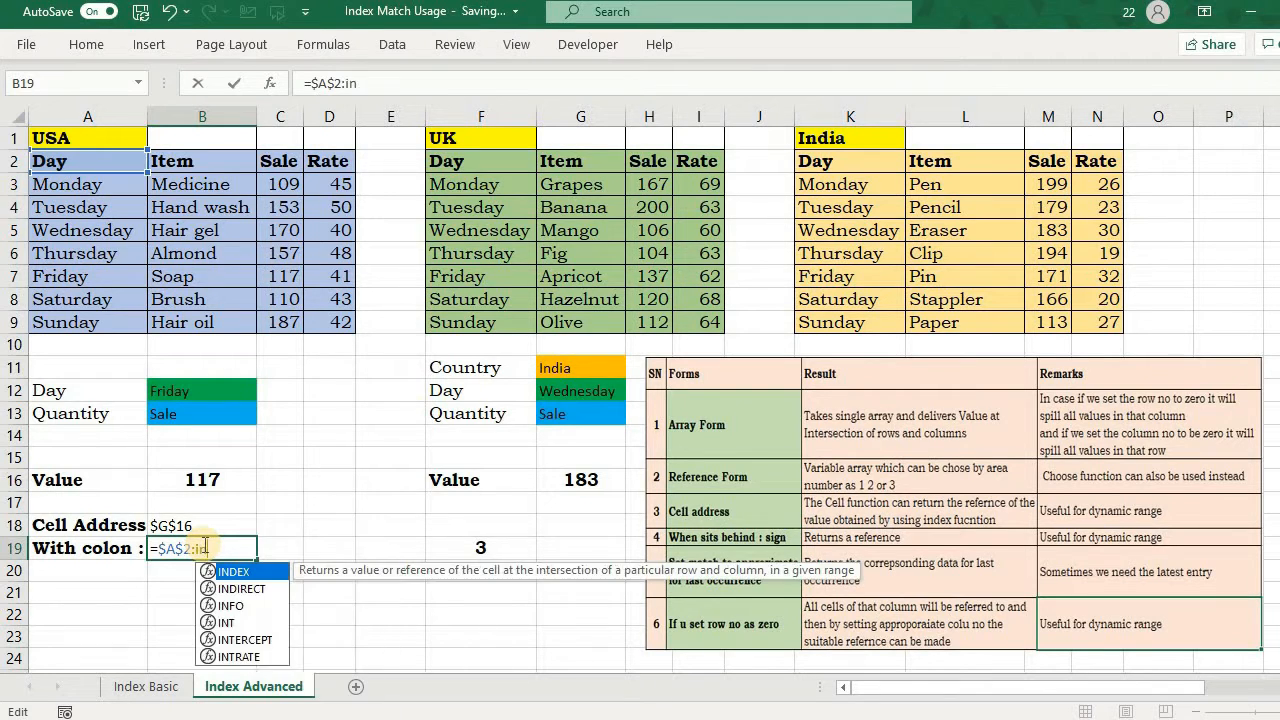
{"action": "key", "text": "BackSpace"}
{"action": "key", "text": "BackSpace"}
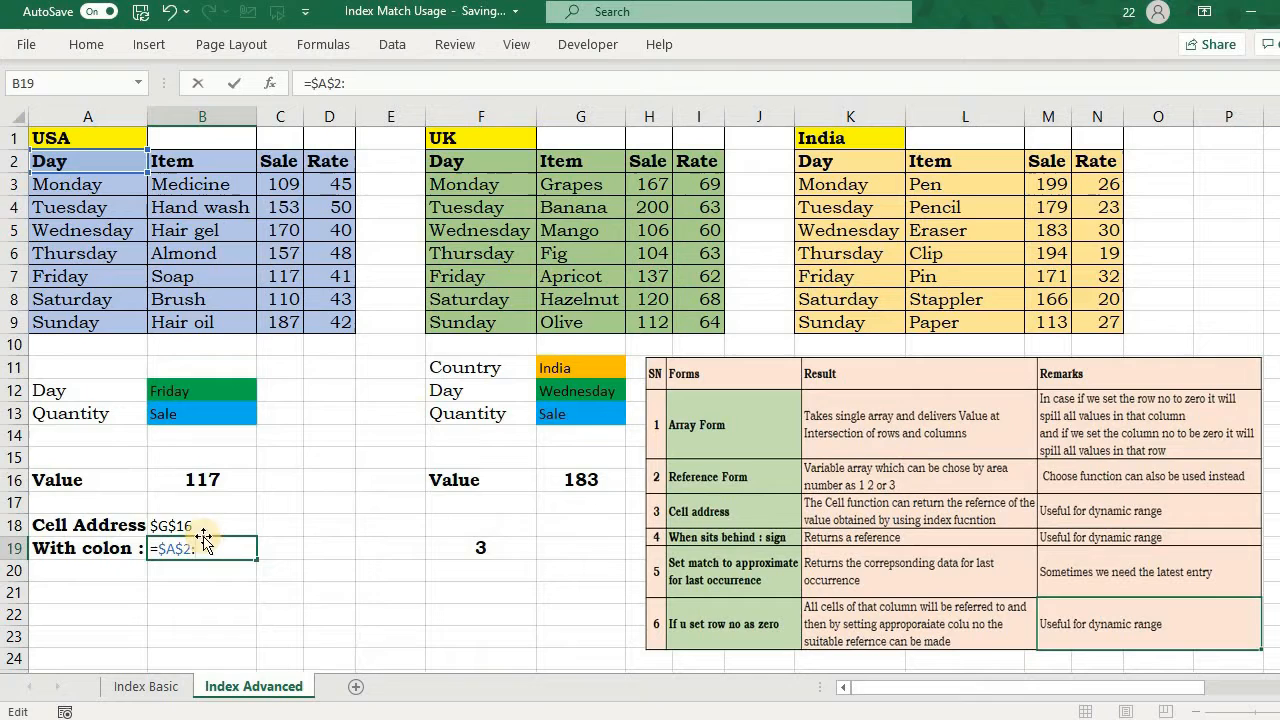
{"action": "left_click", "coordinate": [184, 479]}
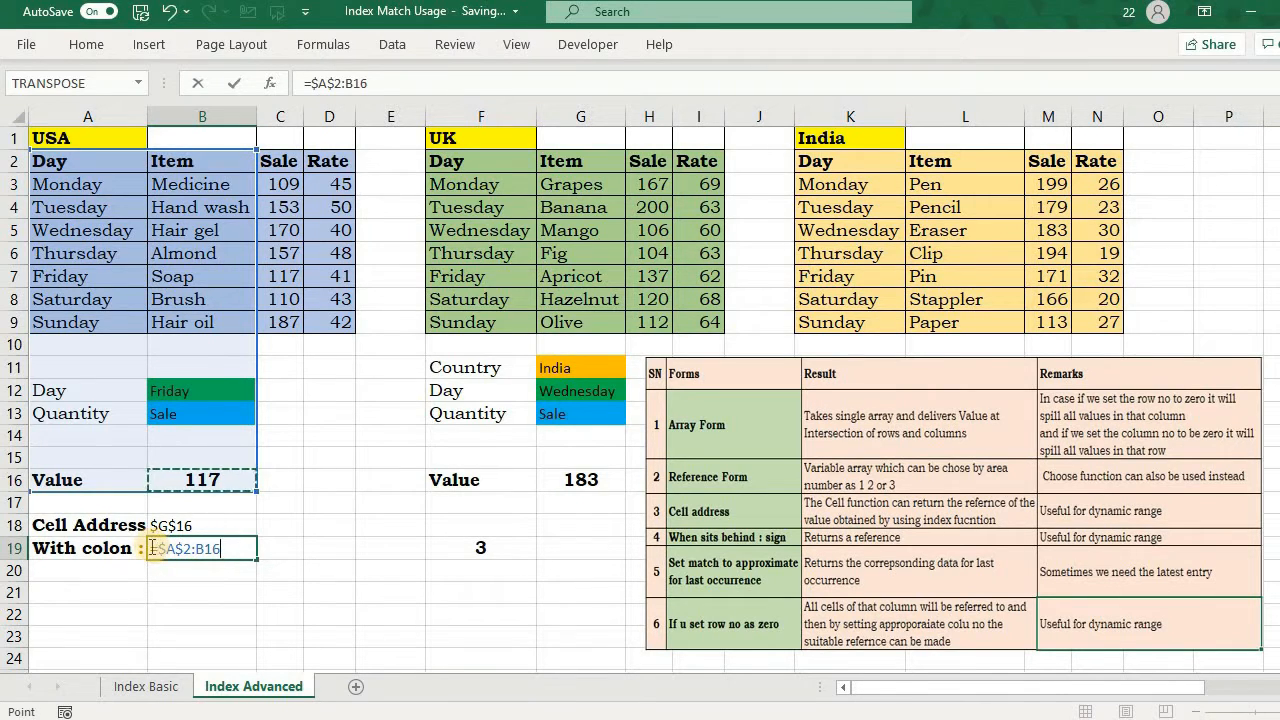
Step: Evaluate $A$2:B16 inside the B19 formula to preview its array values, and restore the reference
{"action": "left_click_drag", "start_coordinate": [152, 548], "coordinate": [257, 542]}
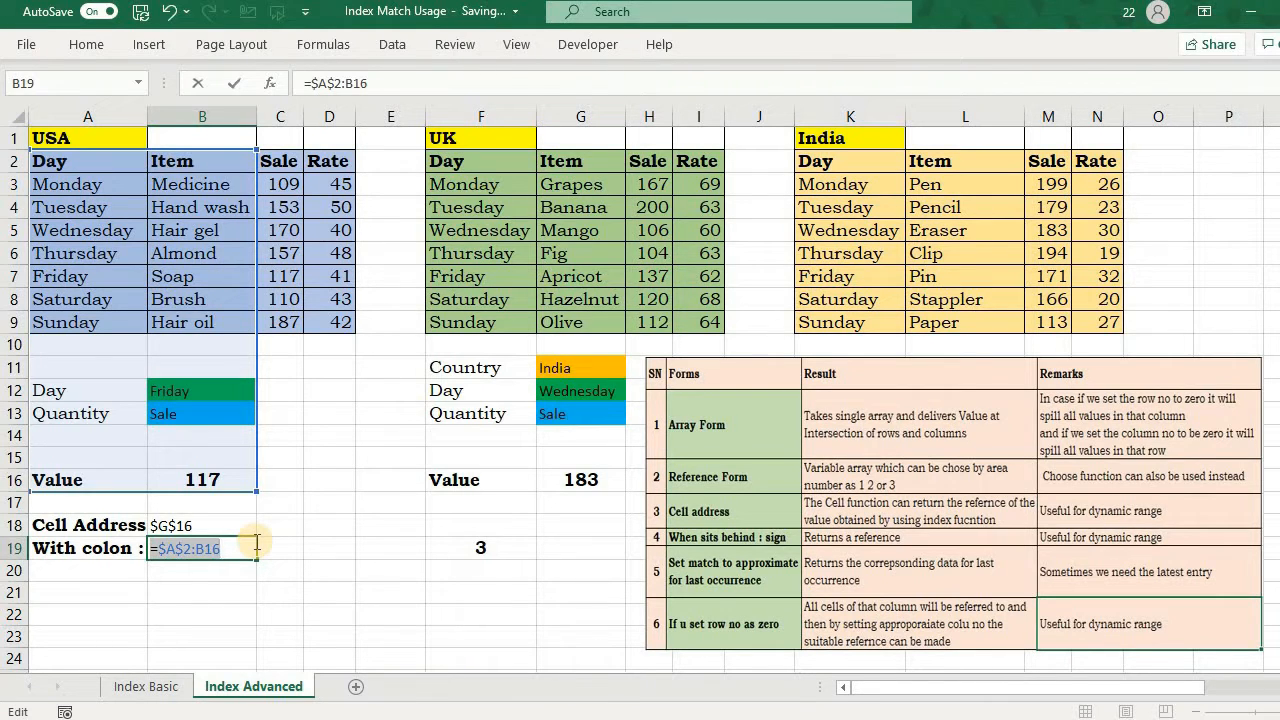
{"action": "key", "text": "F9"}
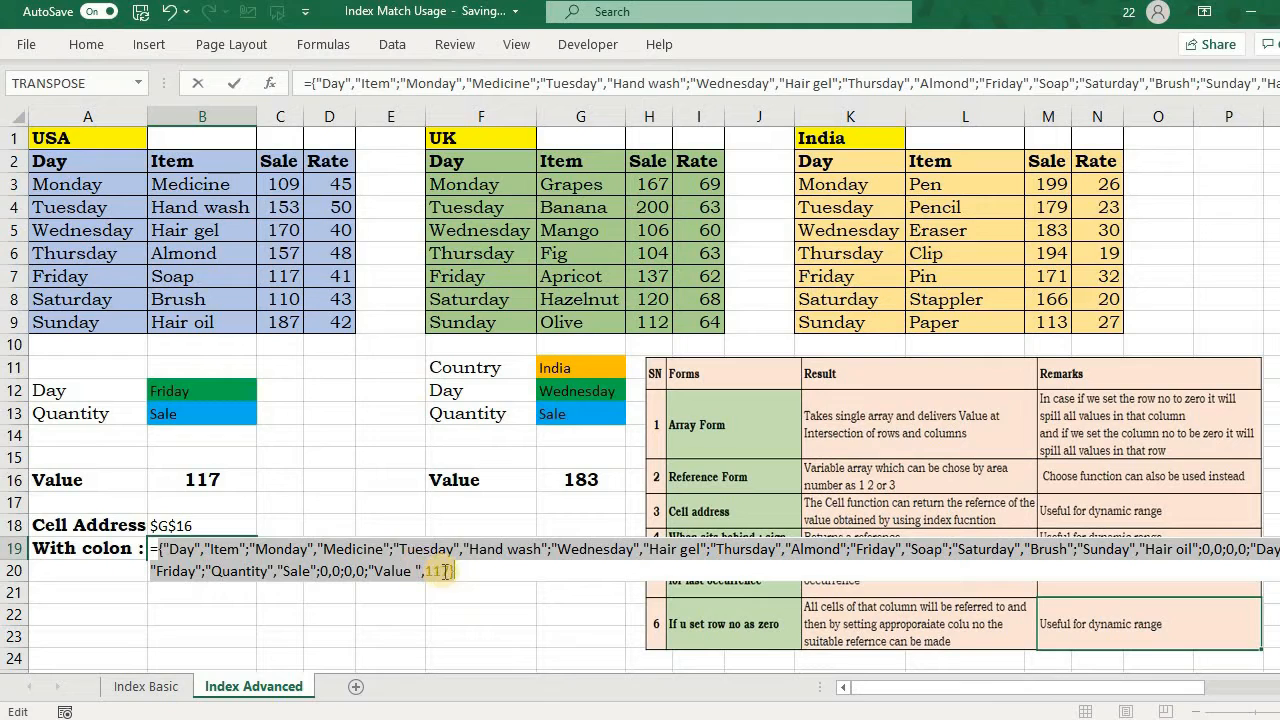
{"action": "key", "text": "ctrl+z"}
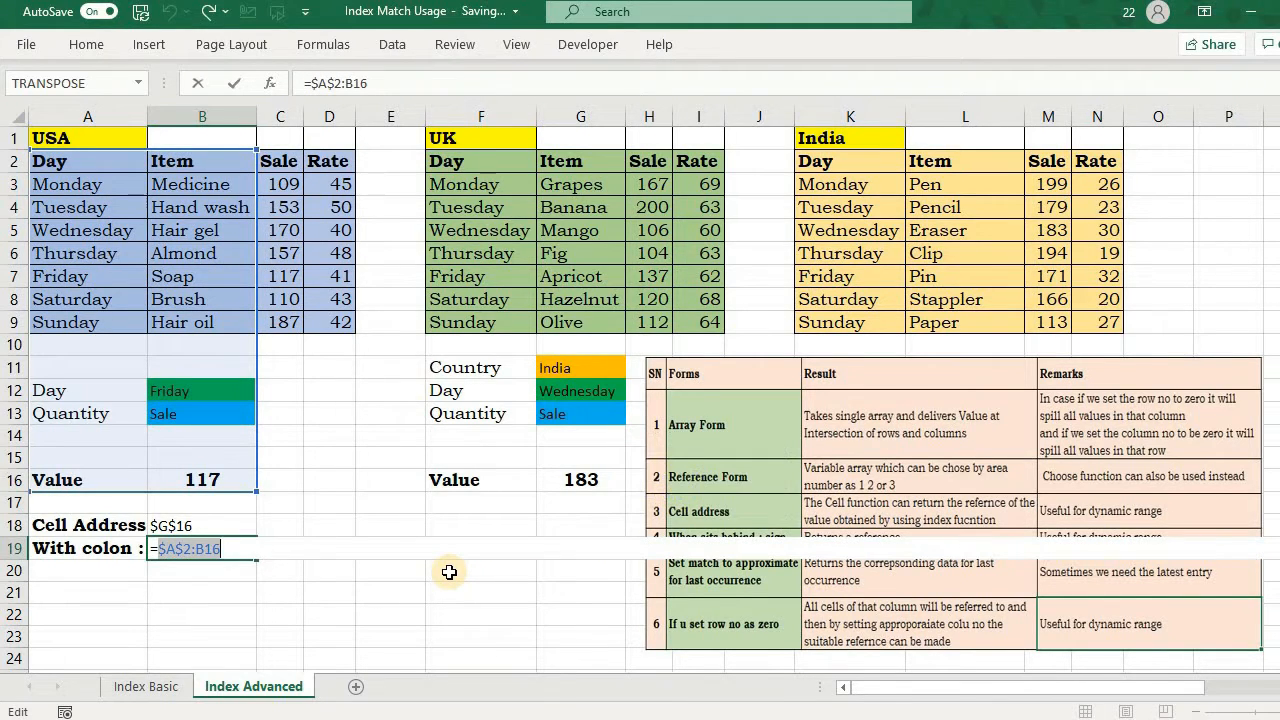
Step: Commit the =$A$2:B16 formula in B19 and look through the spilled range below it
{"action": "key", "text": "Return"}
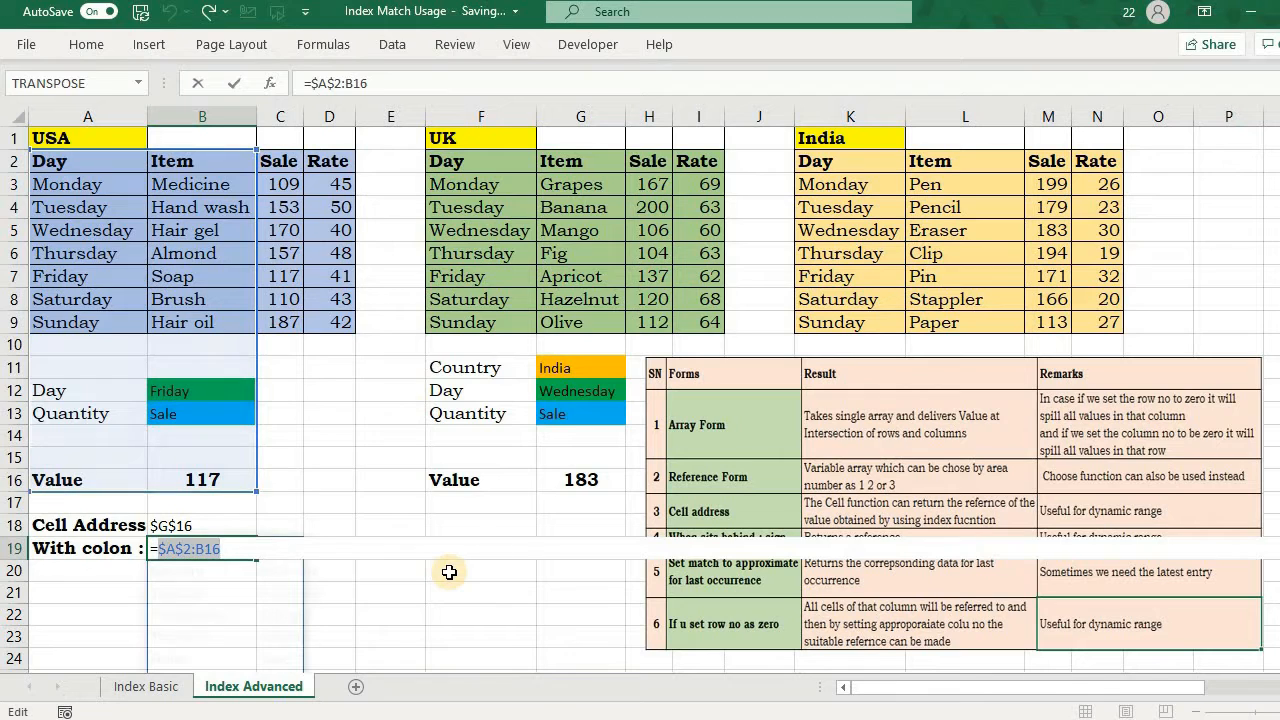
{"action": "scroll", "coordinate": [277, 636], "scroll_direction": "down", "scroll_amount": 3}
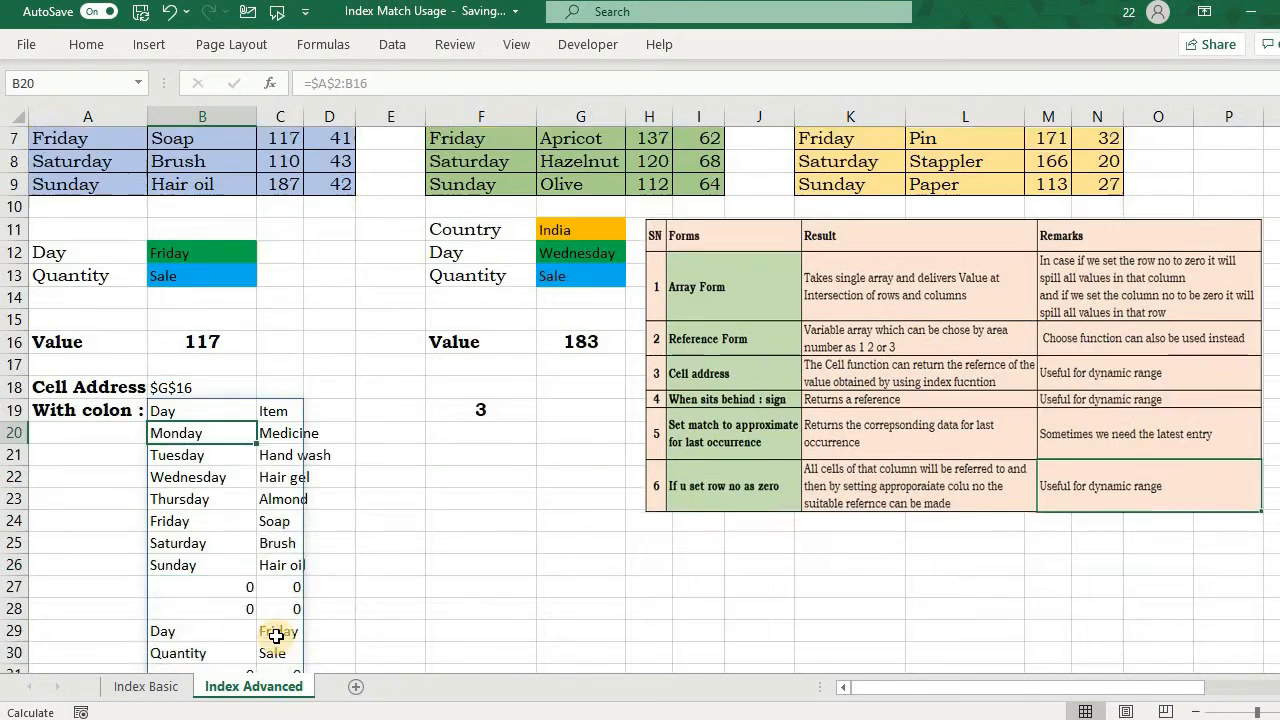
{"action": "scroll", "coordinate": [247, 504], "scroll_direction": "up", "scroll_amount": 3}
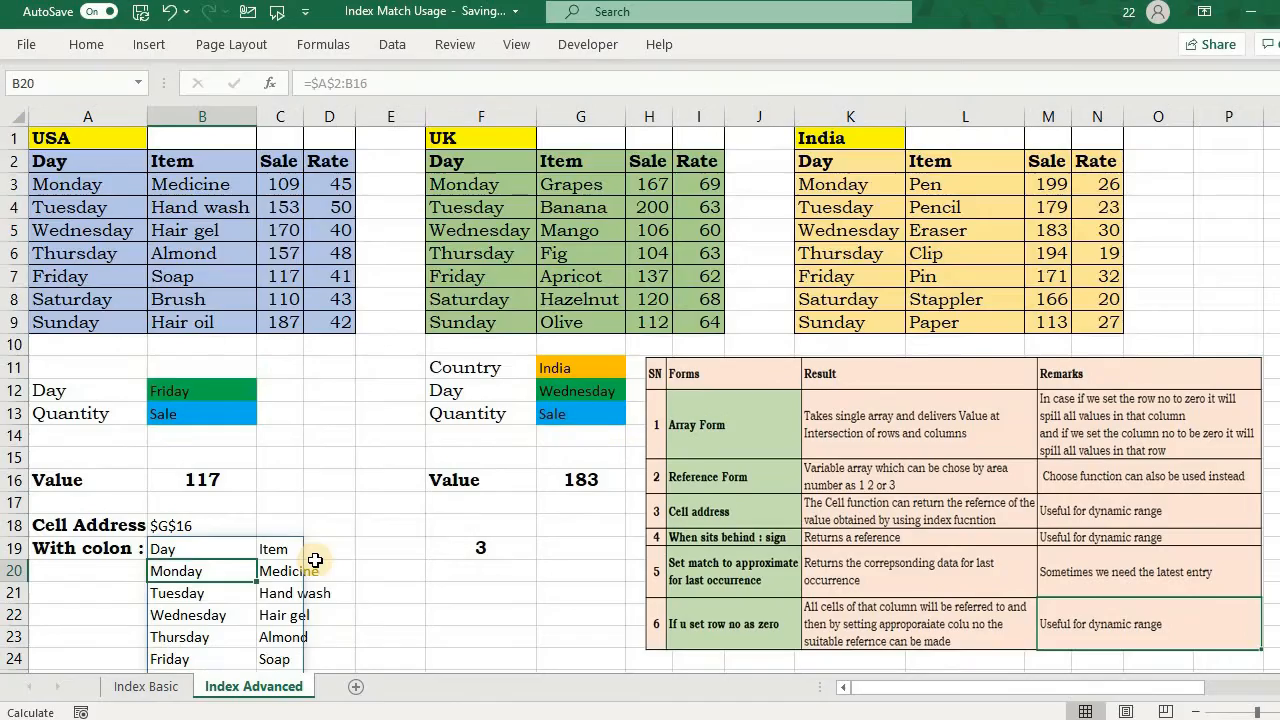